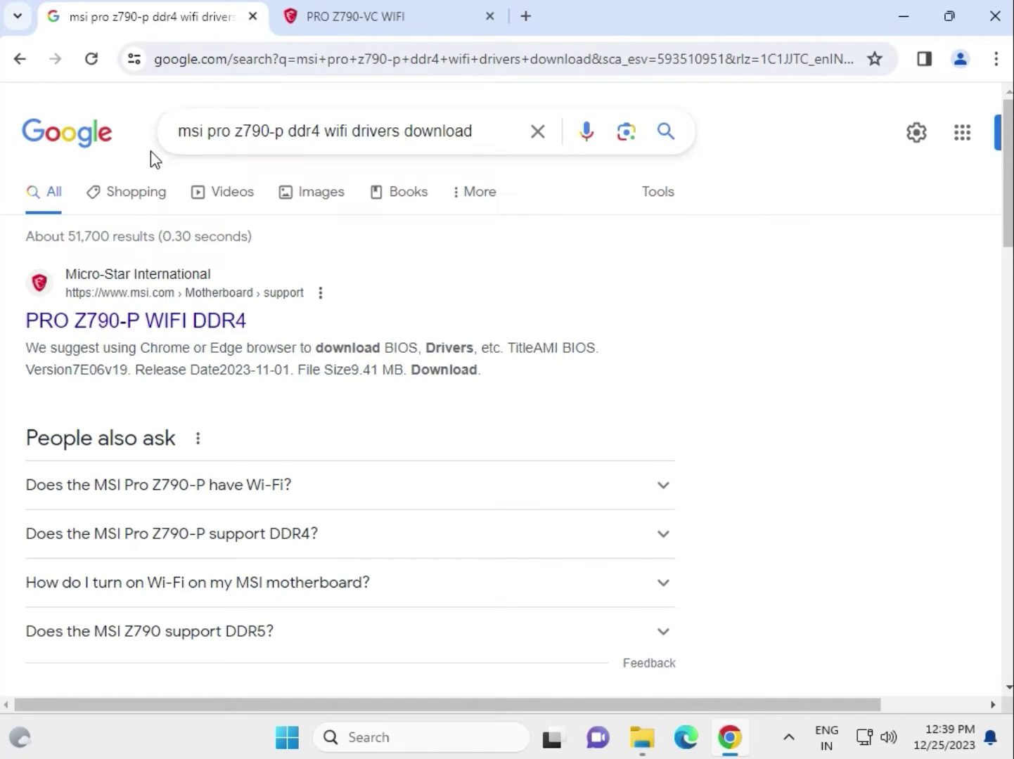
Open the MSI support page for PRO Z790-P WIFI DDR4 from the search results and close the PRO Z790-VC WIFI tab
right_click(133, 321)
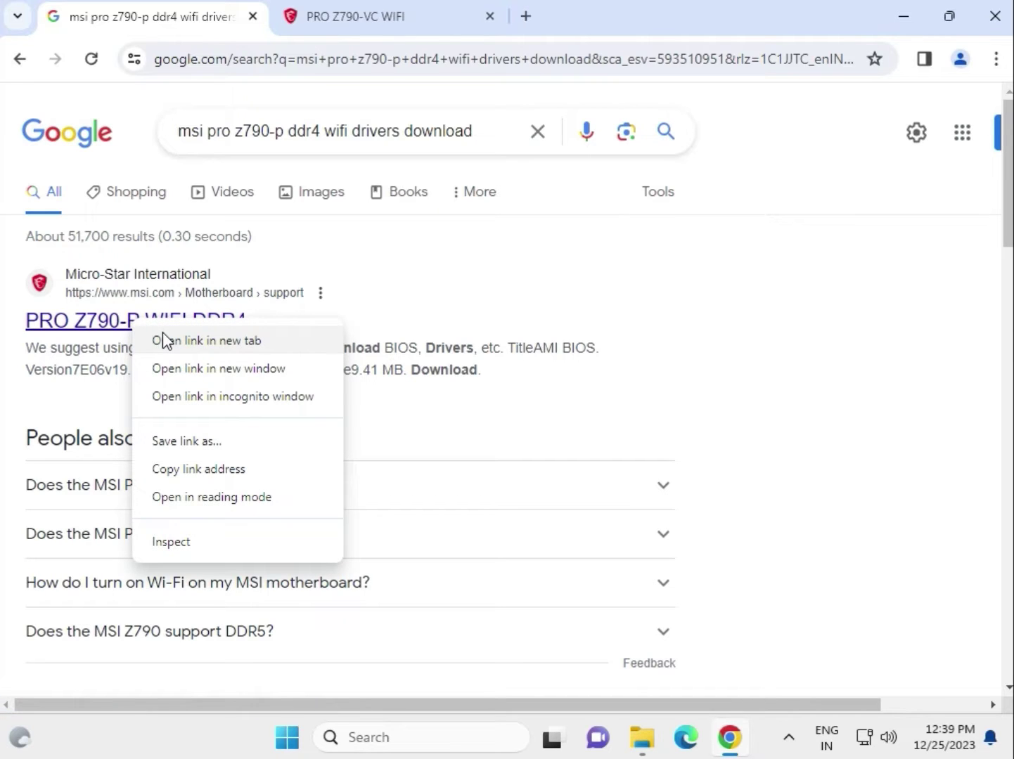
click(507, 307)
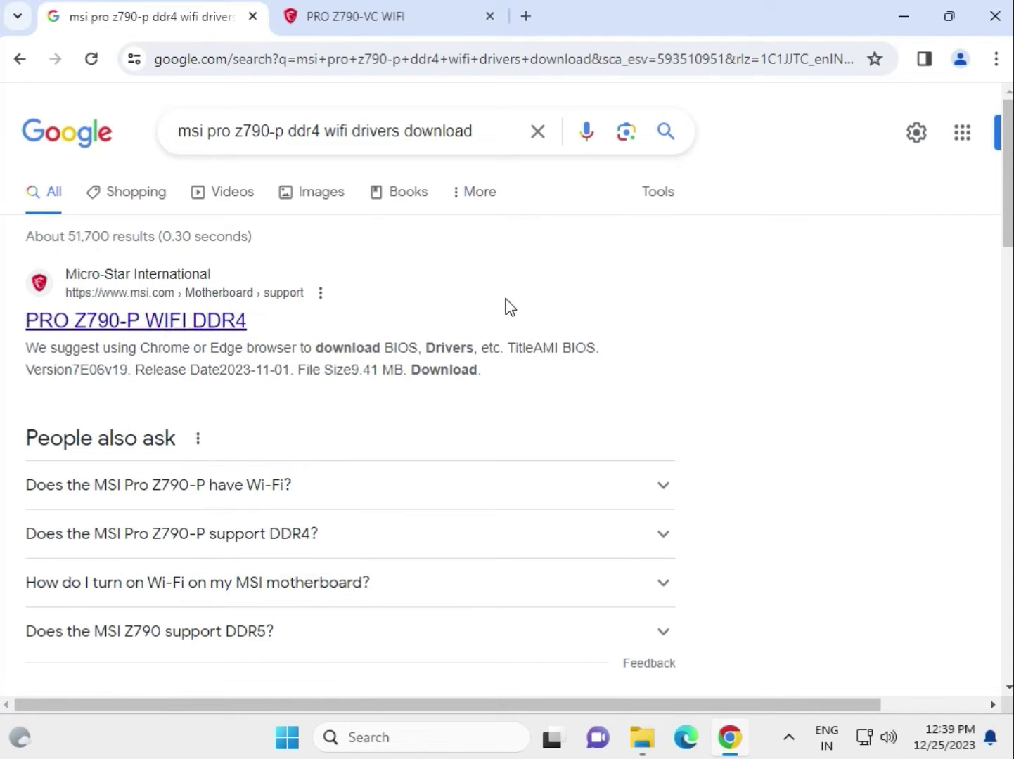
click(163, 321)
click(490, 16)
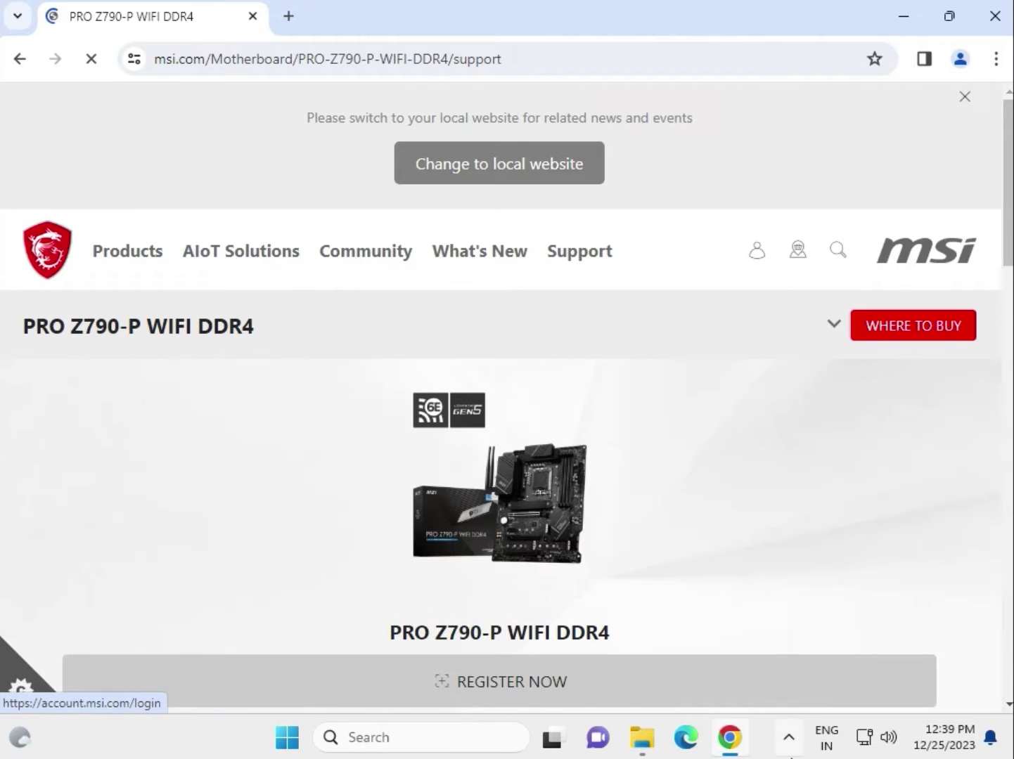
Under Drivers & Downloads, choose the Driver category and select Win11 64 as the operating system
scroll(353, 585, down, 2)
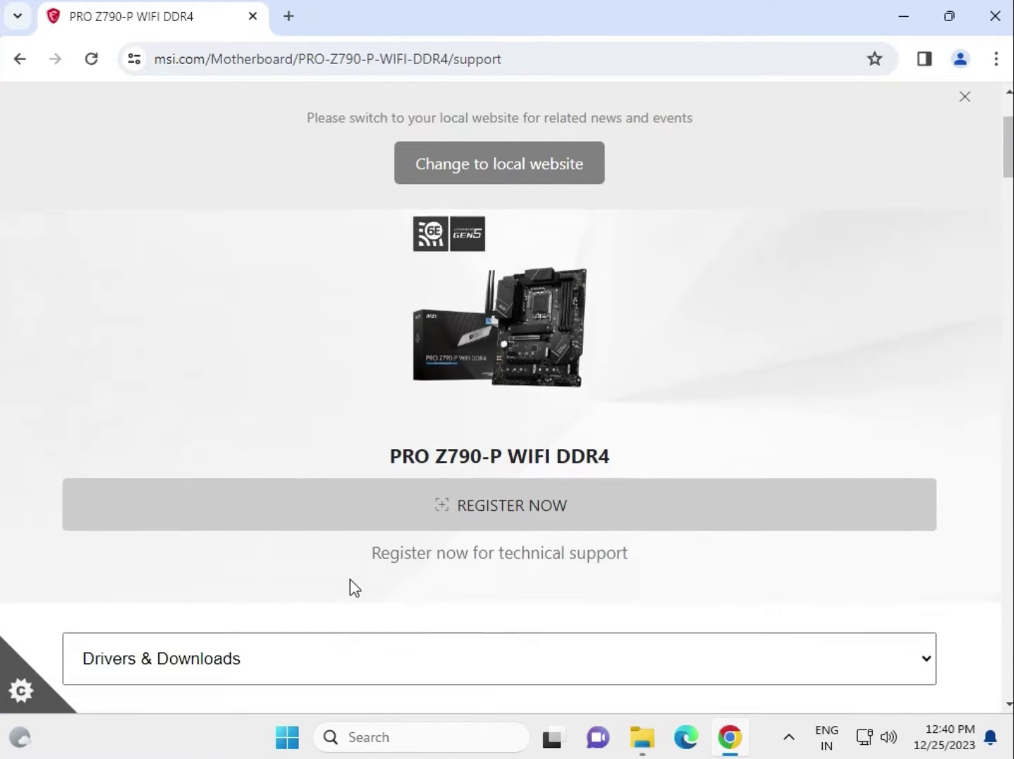
scroll(352, 587, down, 2)
click(181, 545)
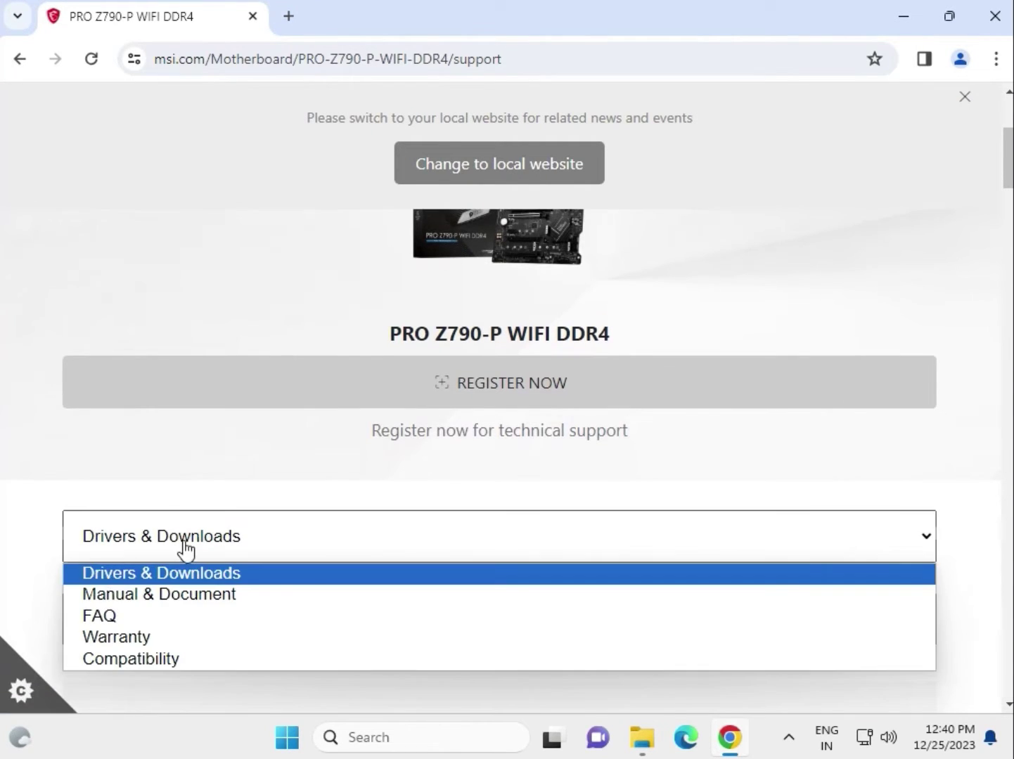
click(126, 575)
scroll(159, 464, down, 3)
click(198, 423)
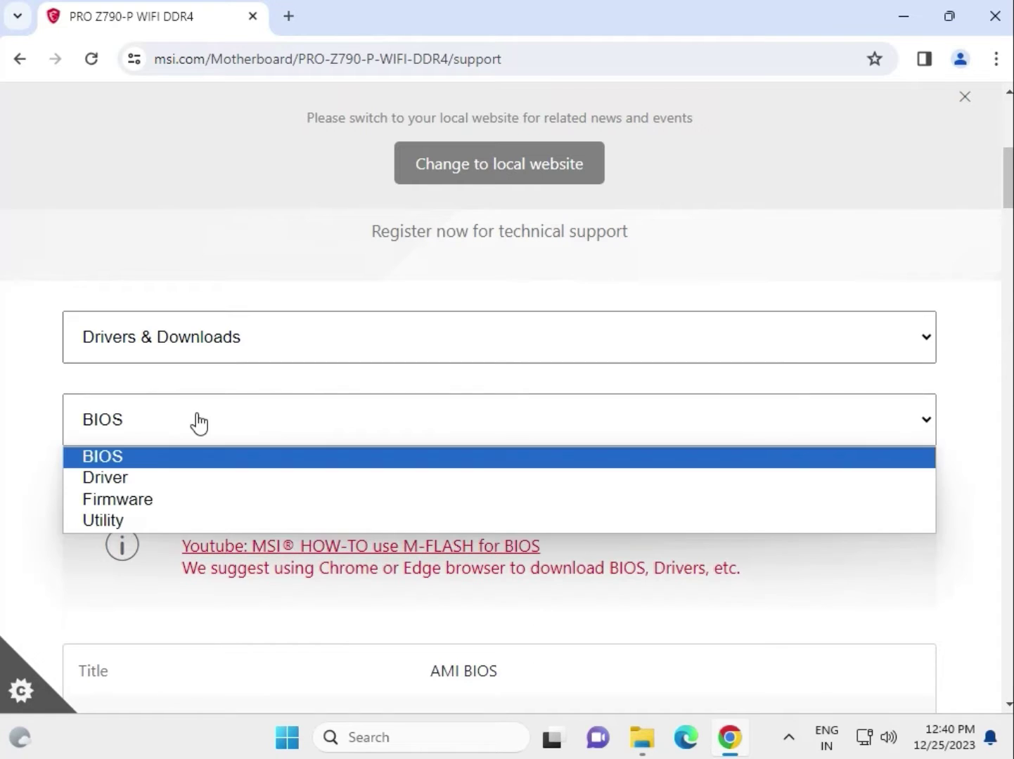
click(112, 478)
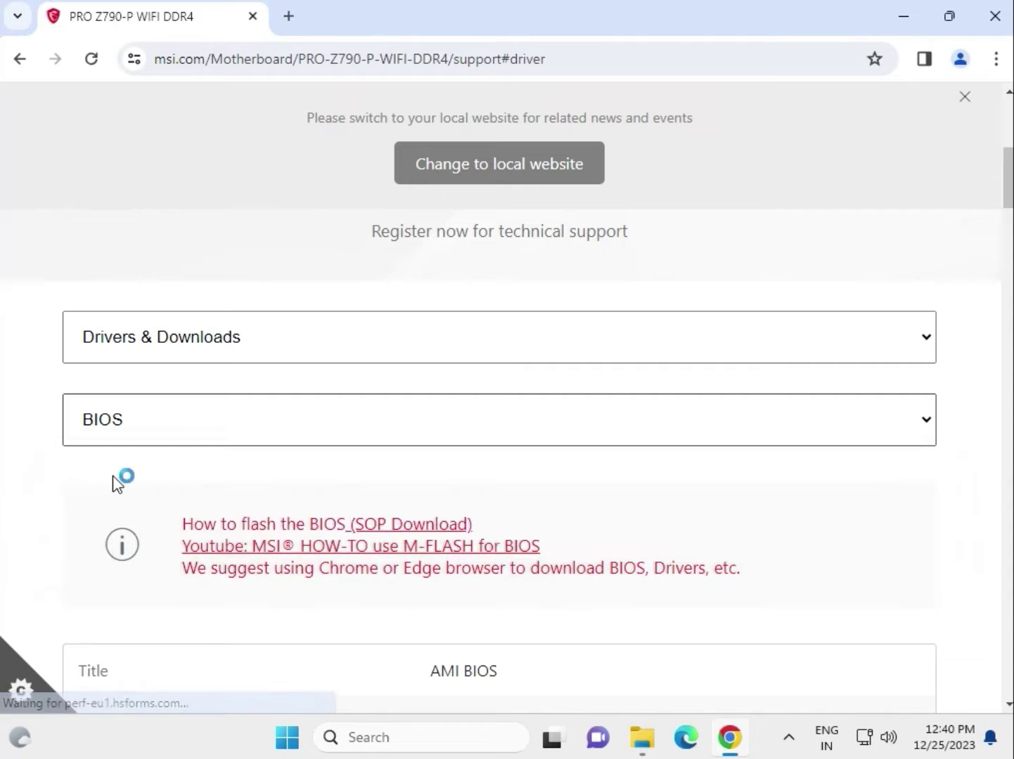
click(180, 492)
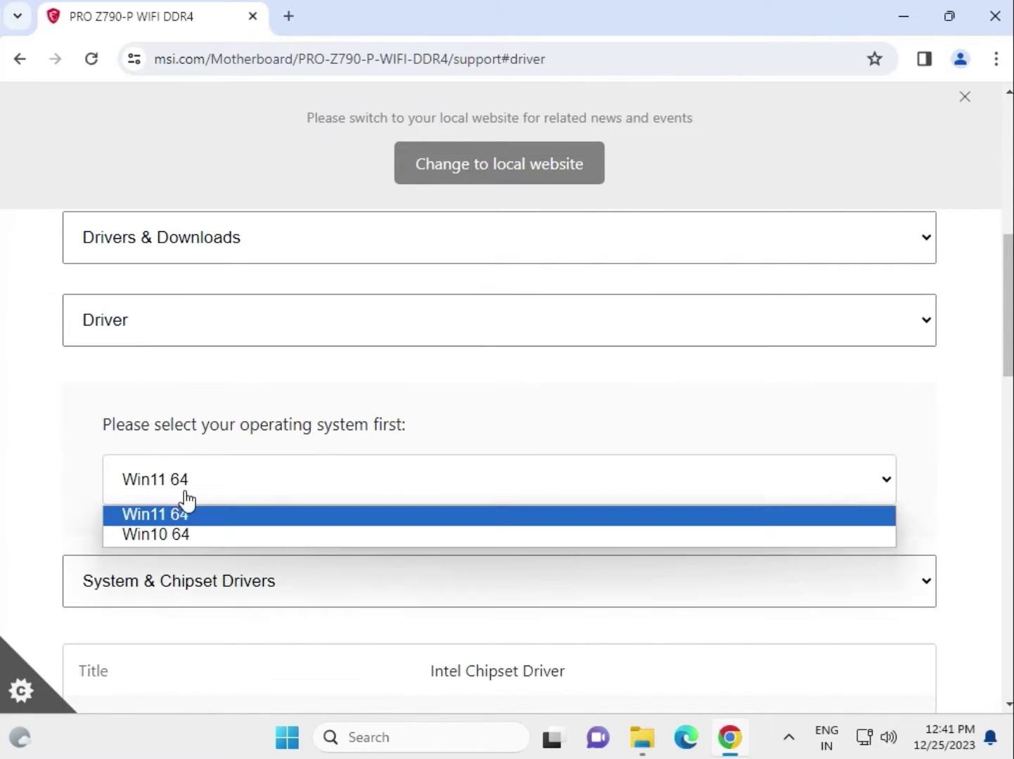
click(178, 521)
Choose System & Chipset Drivers as the driver type and download the Intel Chipset Driver
scroll(46, 531, down, 1)
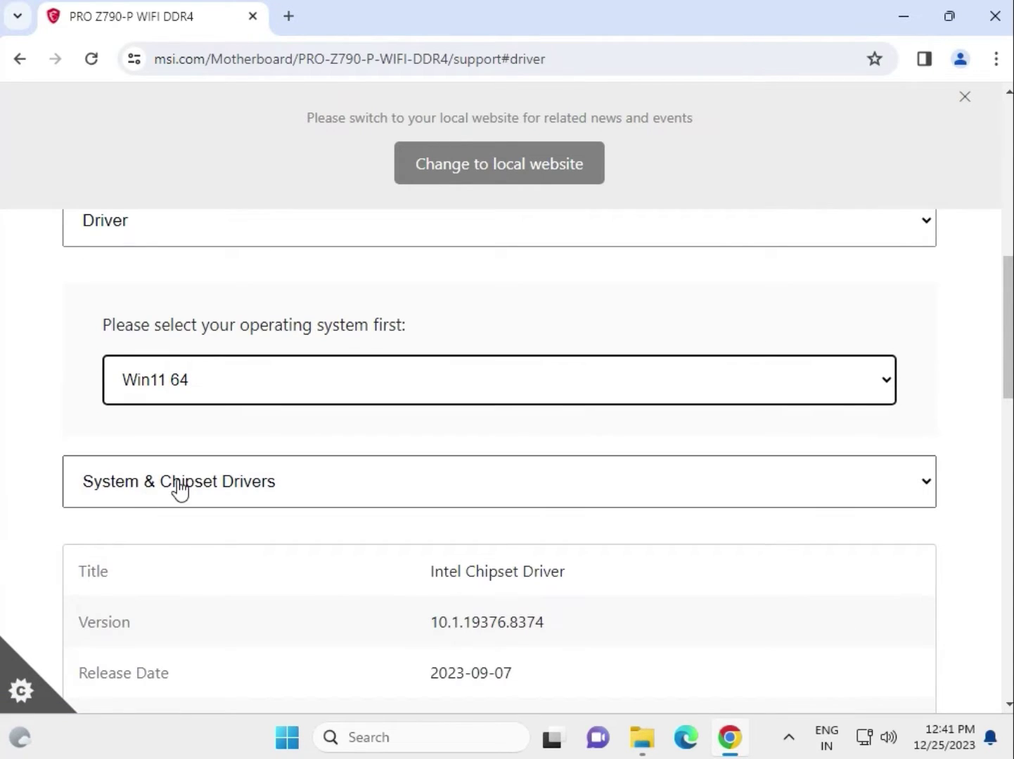
click(178, 485)
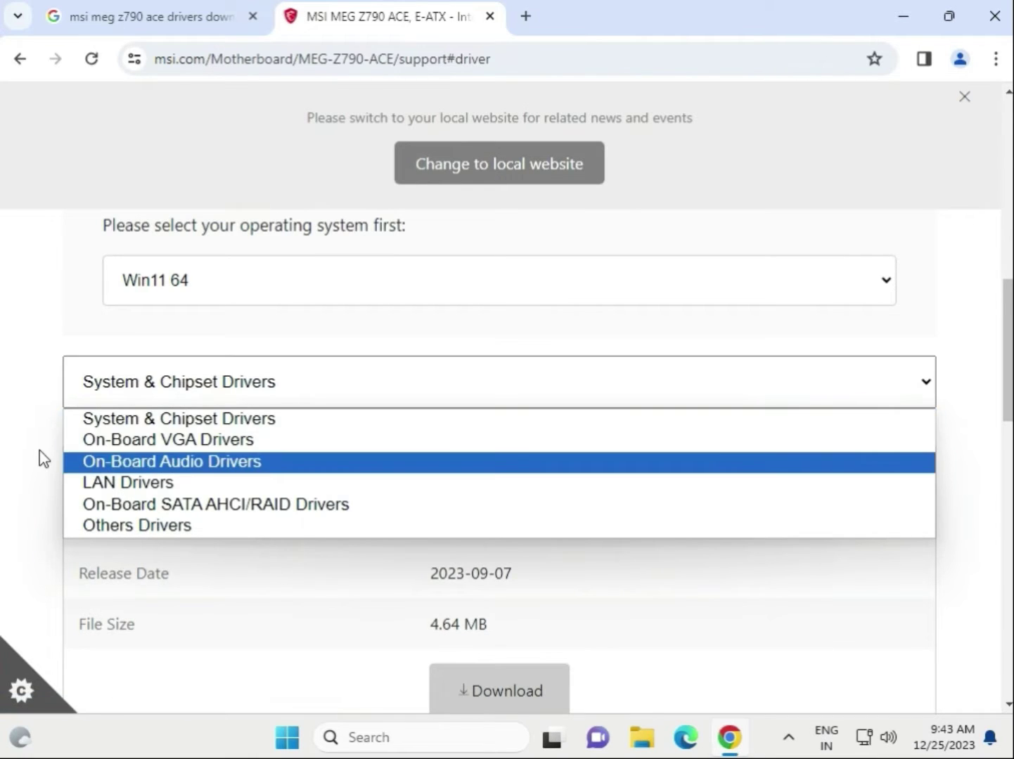
click(44, 458)
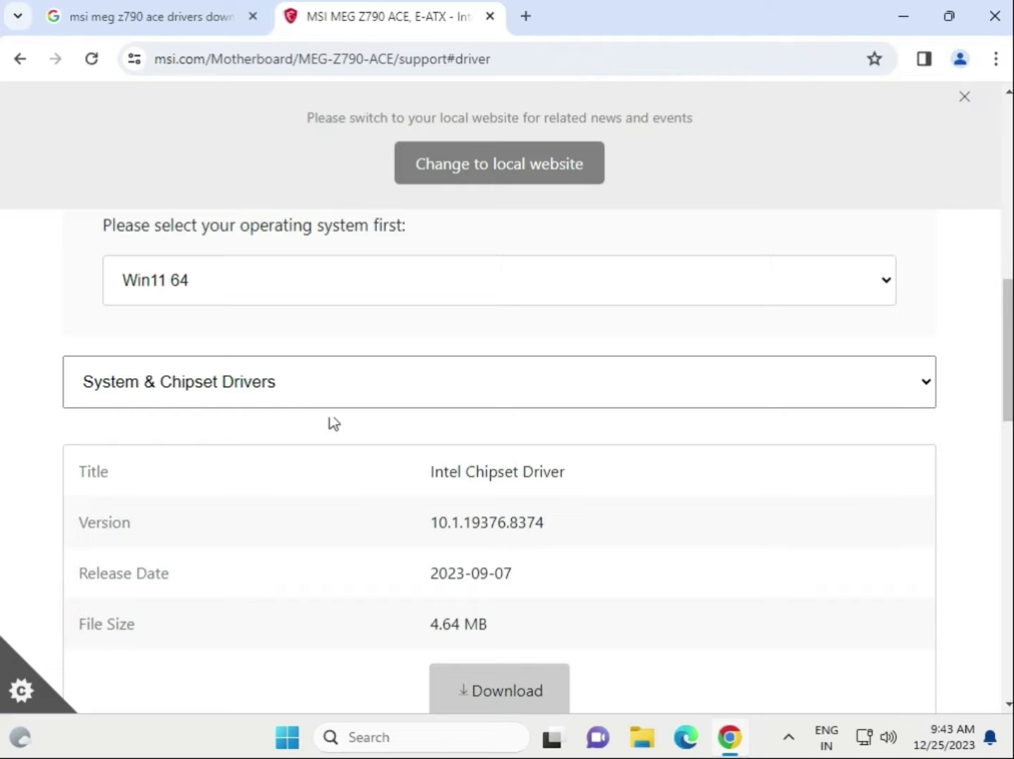
click(291, 393)
click(172, 420)
scroll(580, 589, down, 2)
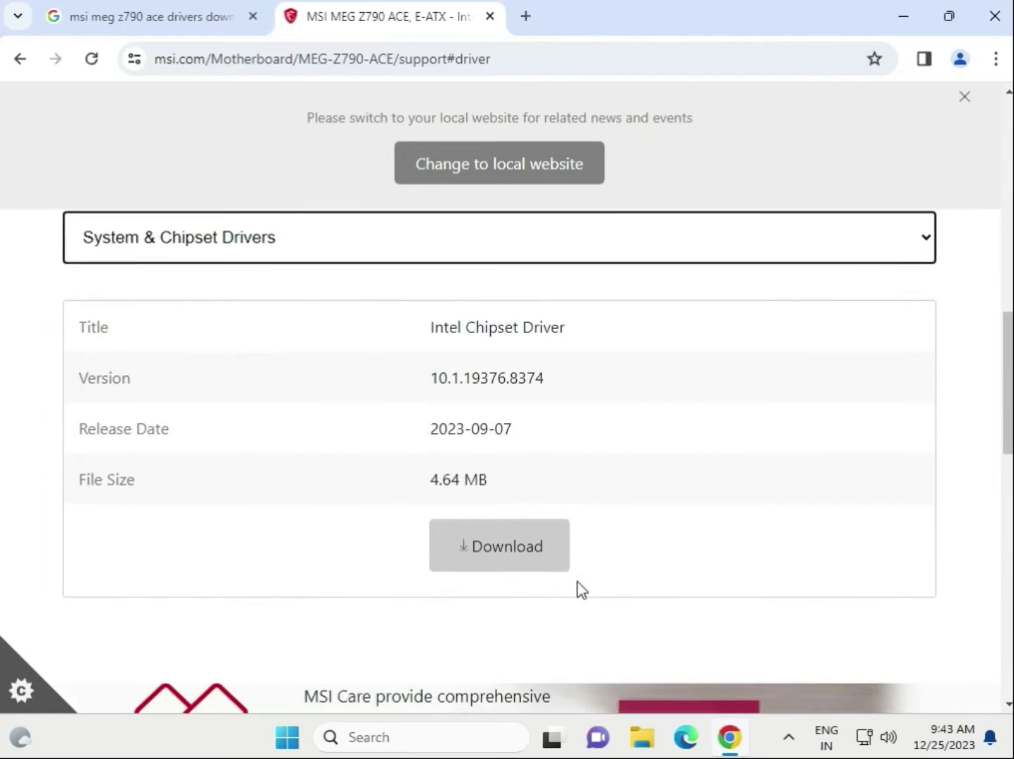
scroll(581, 589, down, 1)
click(462, 495)
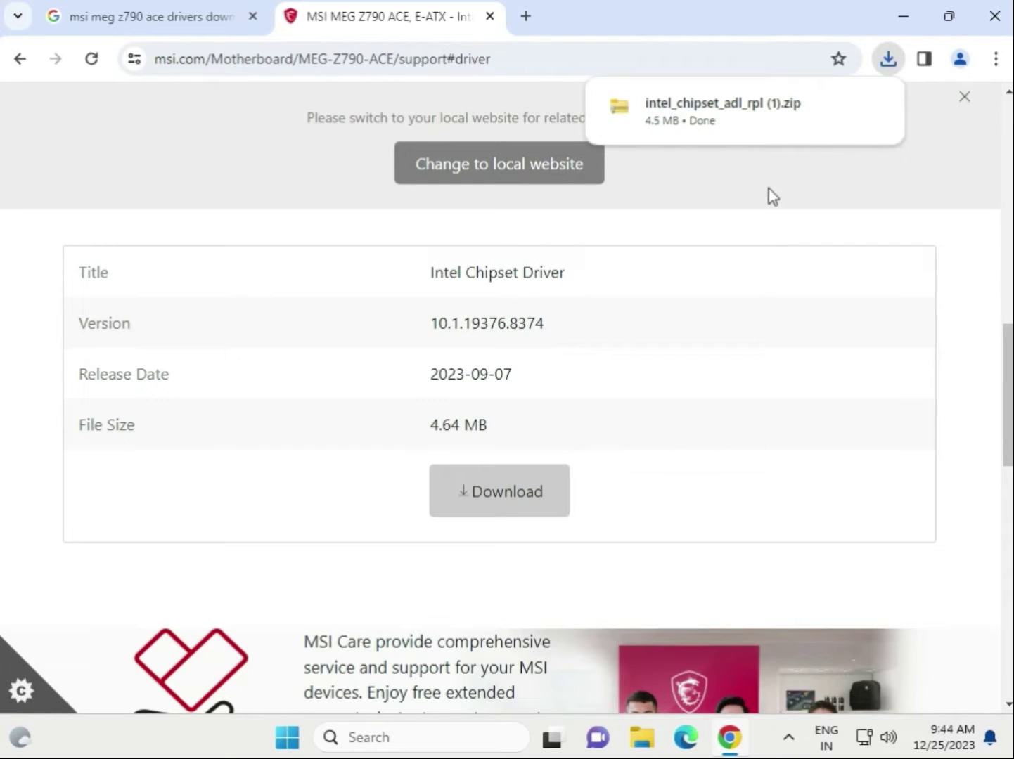
Open the downloaded chipset zip and run SetupChipset.exe from the Intel Chipset Driver folder without extracting, allowing it to make changes
click(738, 113)
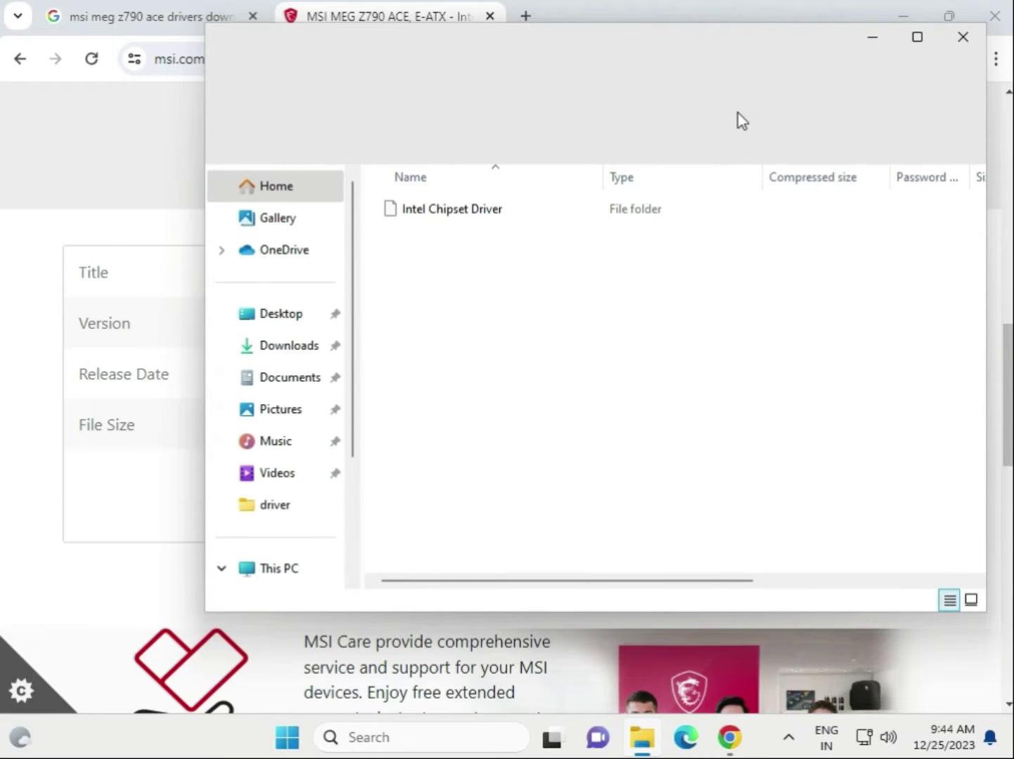
double_click(469, 211)
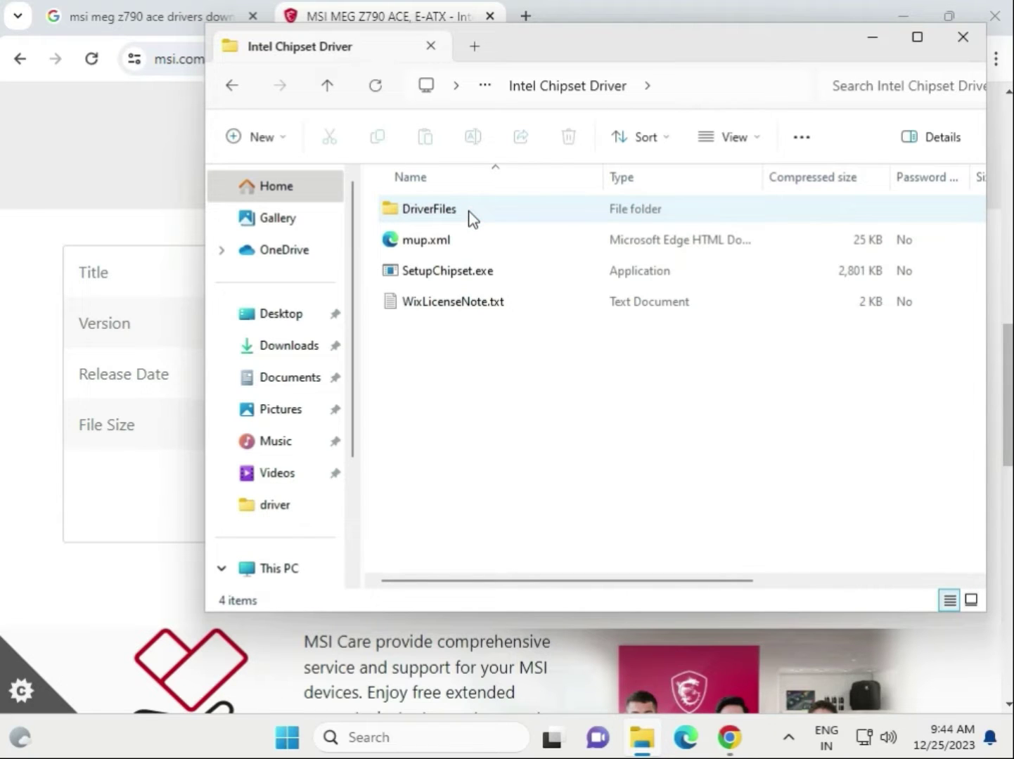
click(414, 279)
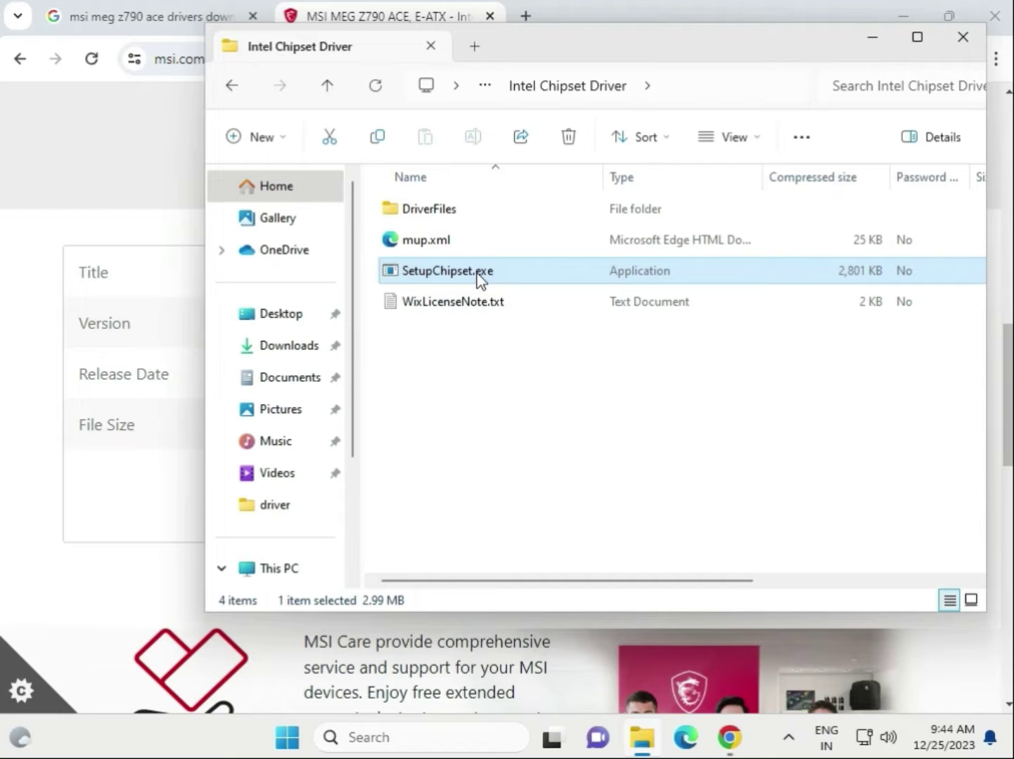
double_click(478, 278)
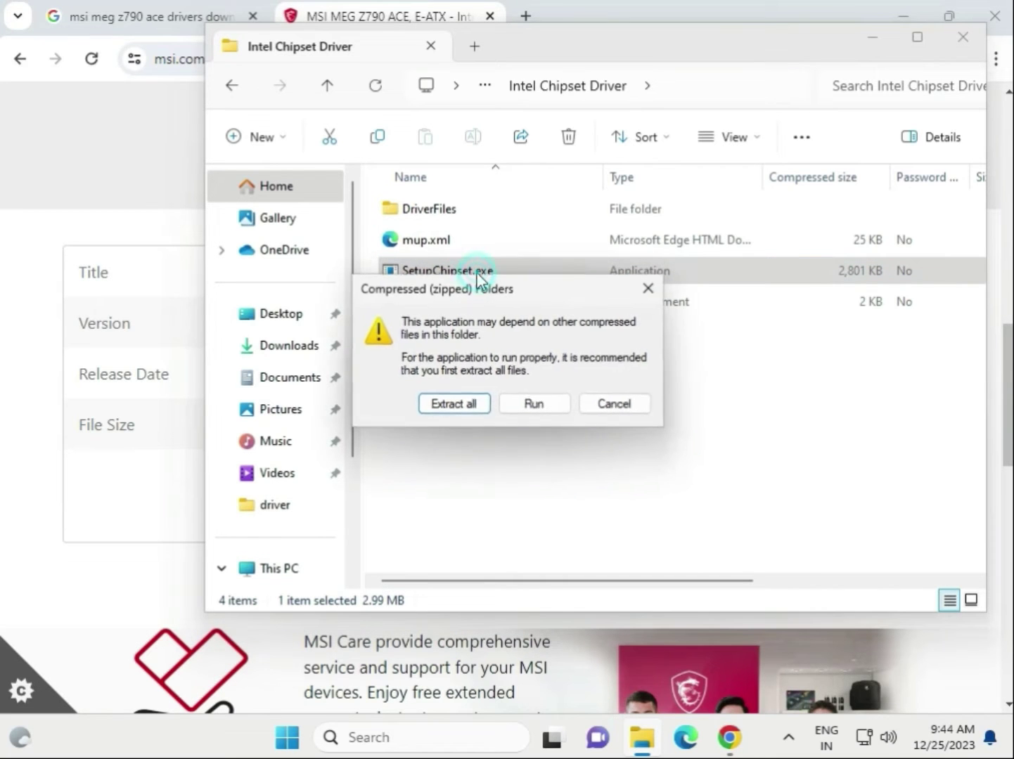
click(522, 405)
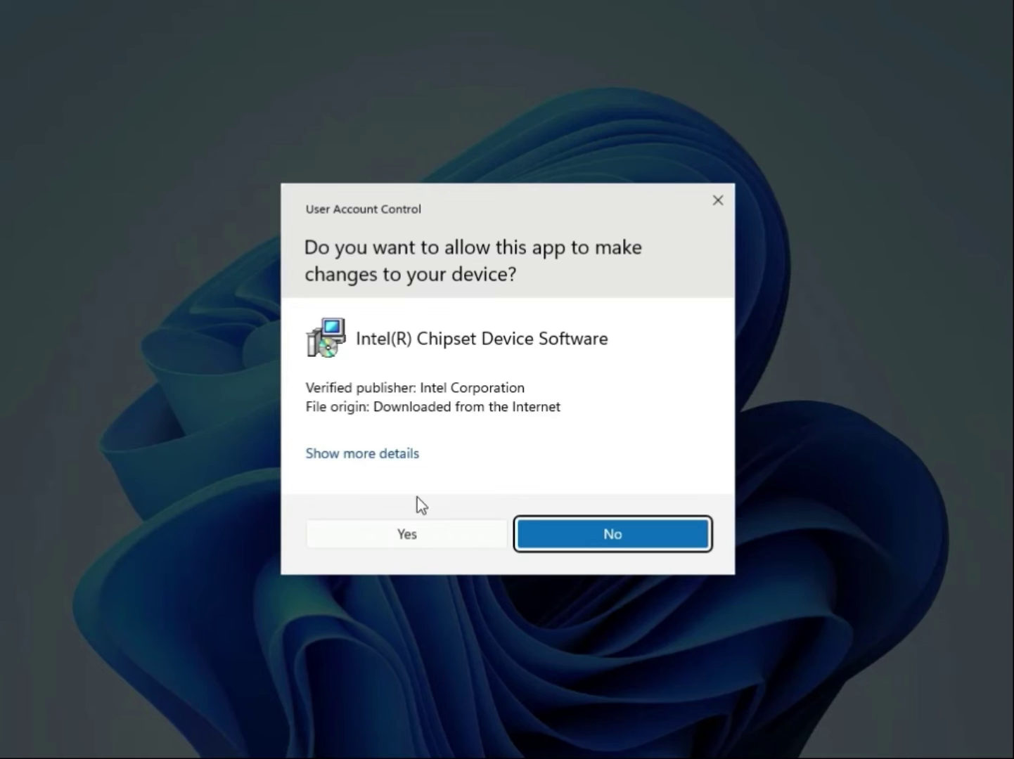
click(404, 535)
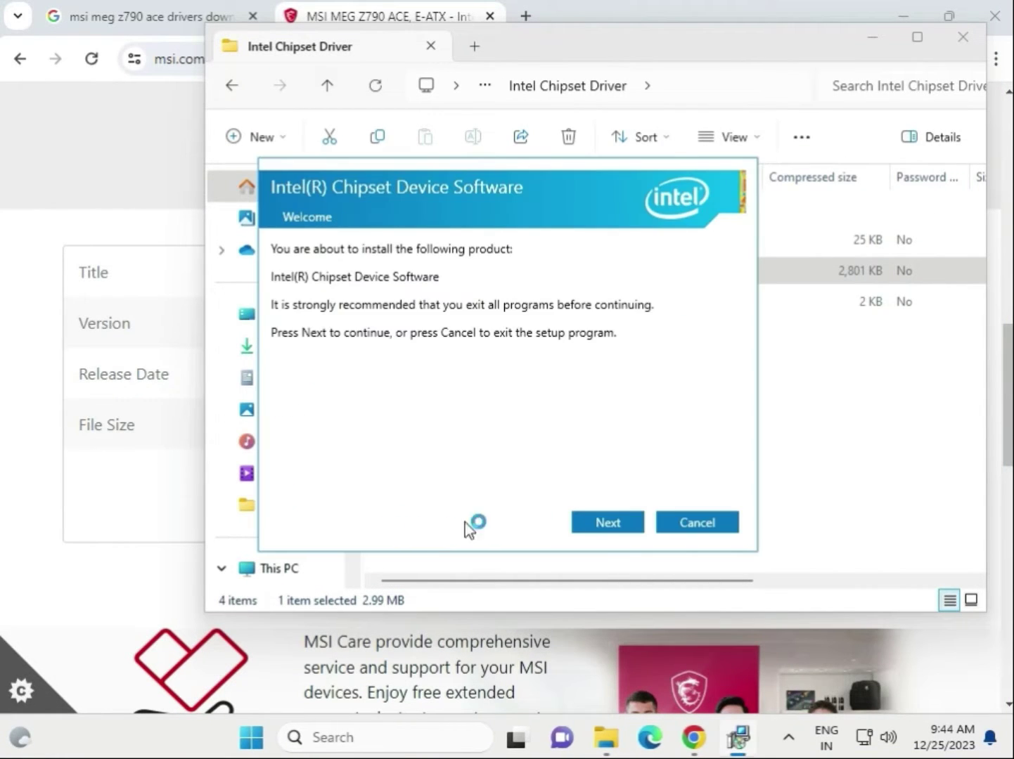
Continue past the Intel Chipset Device Software welcome page, accept the license agreement and start the installation
click(586, 523)
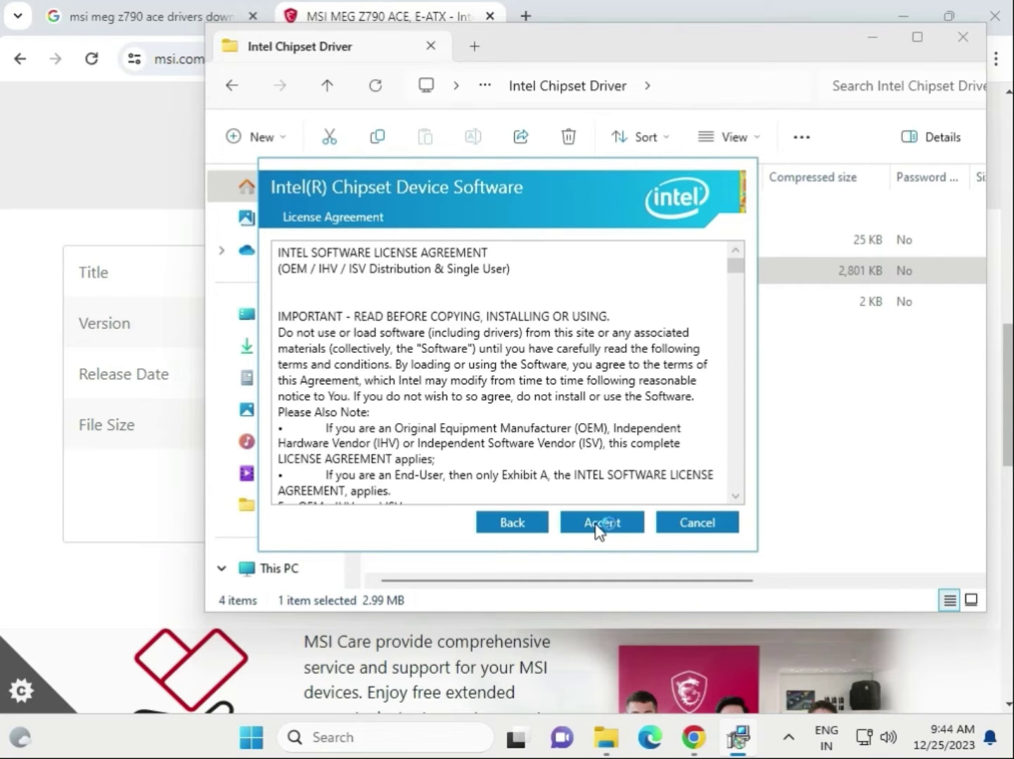
click(599, 526)
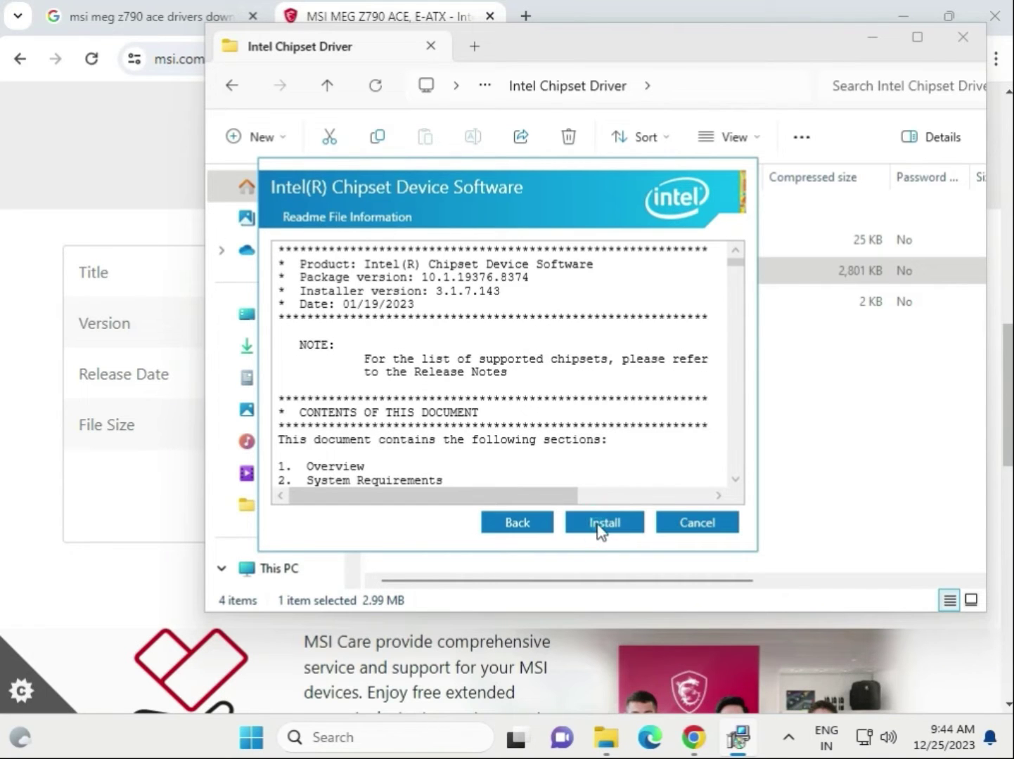
click(598, 526)
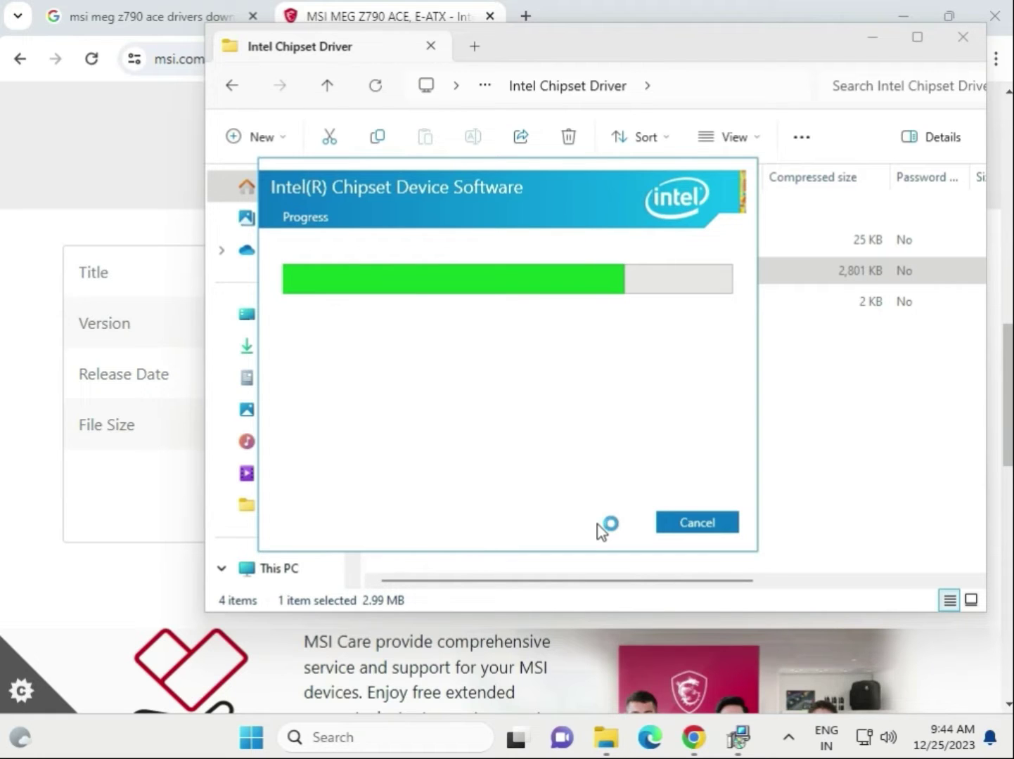
Check the progress of the Intel Chipset Device Software installation
click(83, 574)
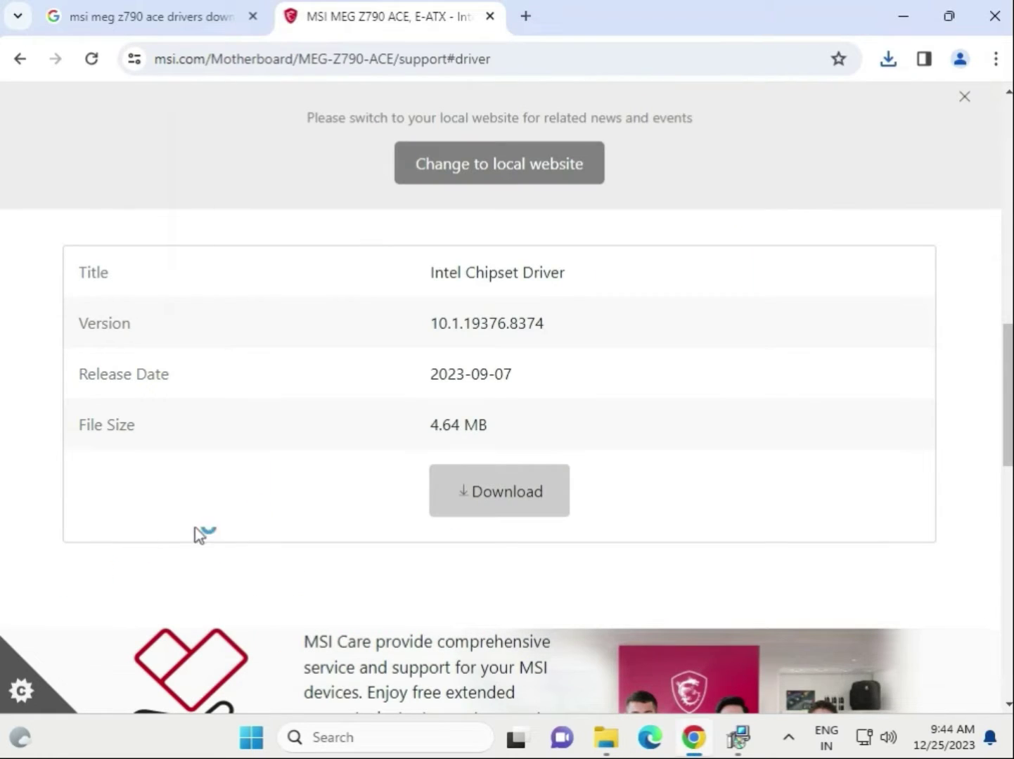
mouse_move(738, 735)
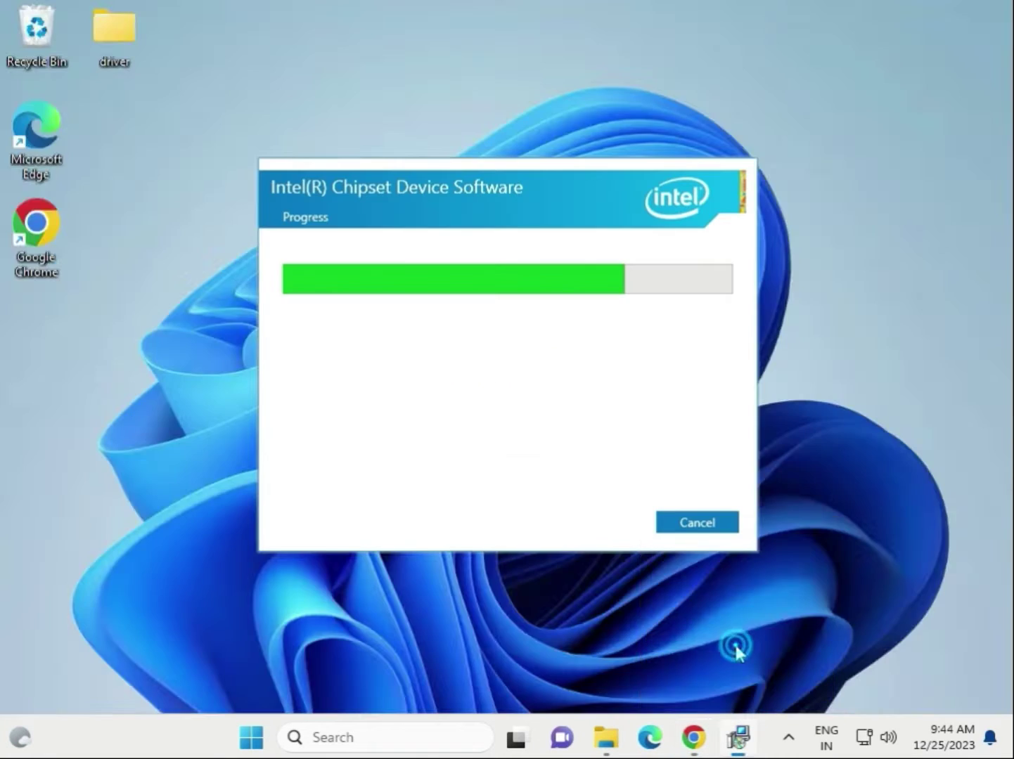
click(737, 648)
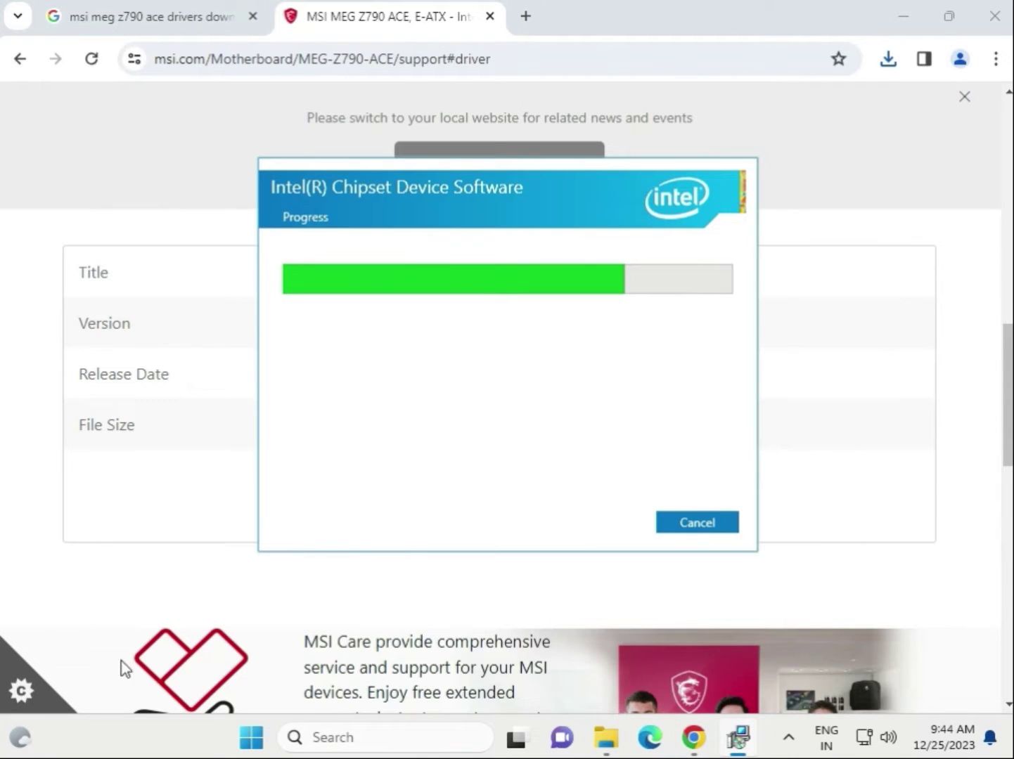
Return to the MSI support page, choose On-Board VGA Drivers and download the Intel SVGA Drivers
click(696, 740)
scroll(367, 475, up, 3)
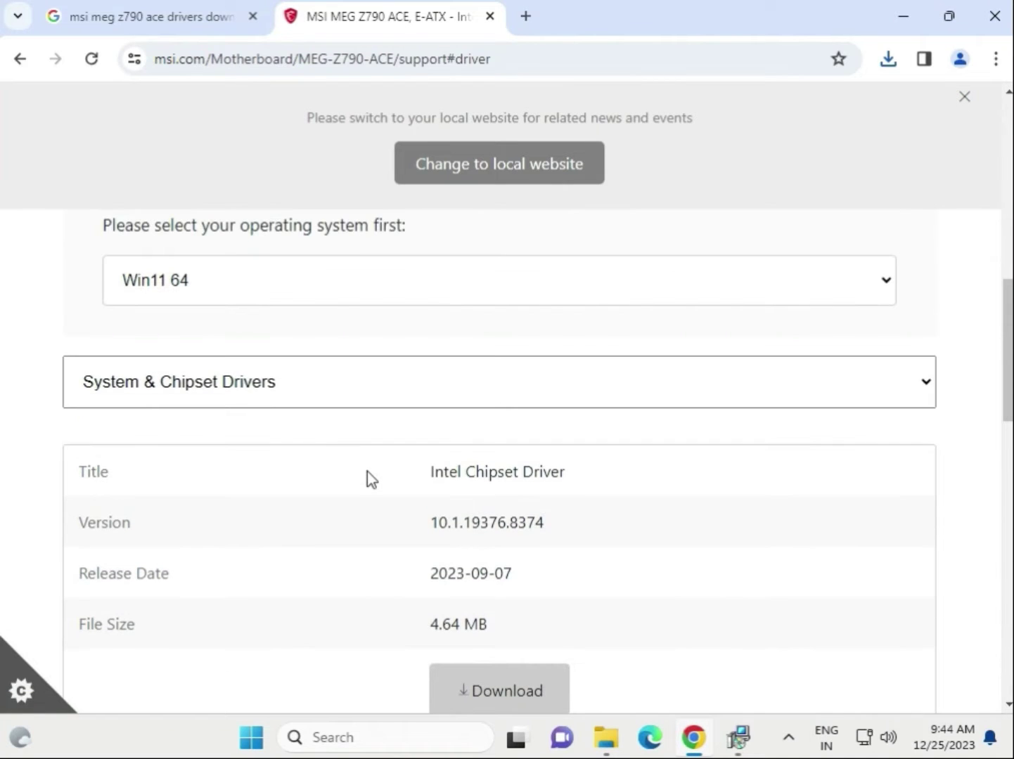
click(264, 395)
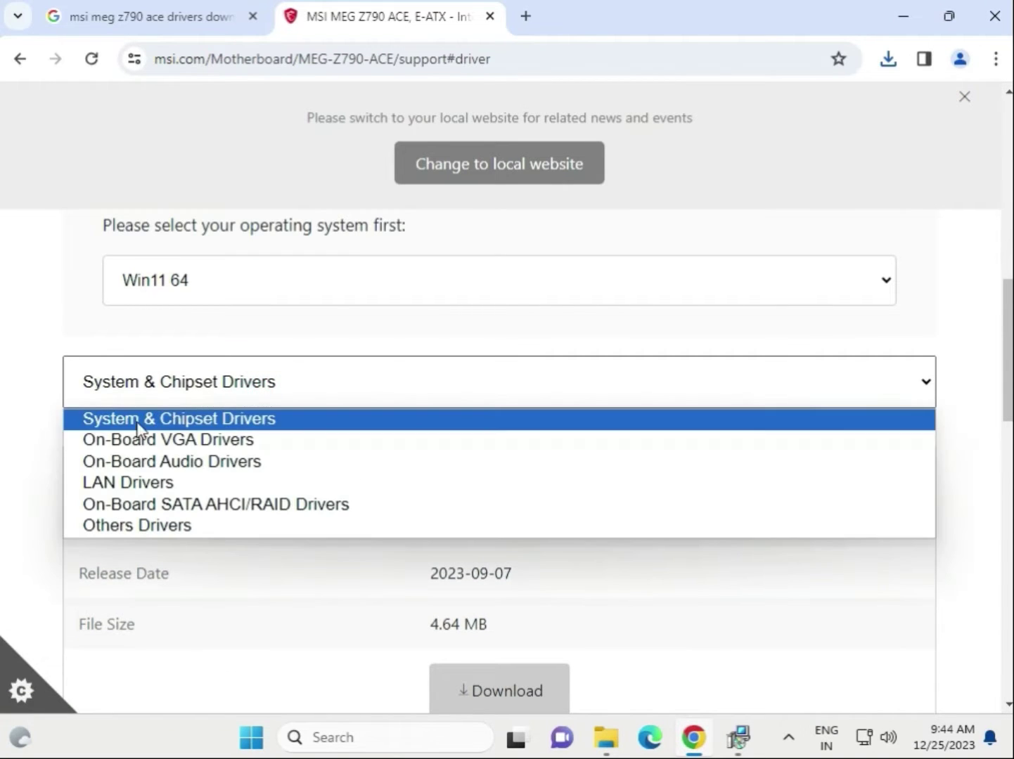
click(217, 445)
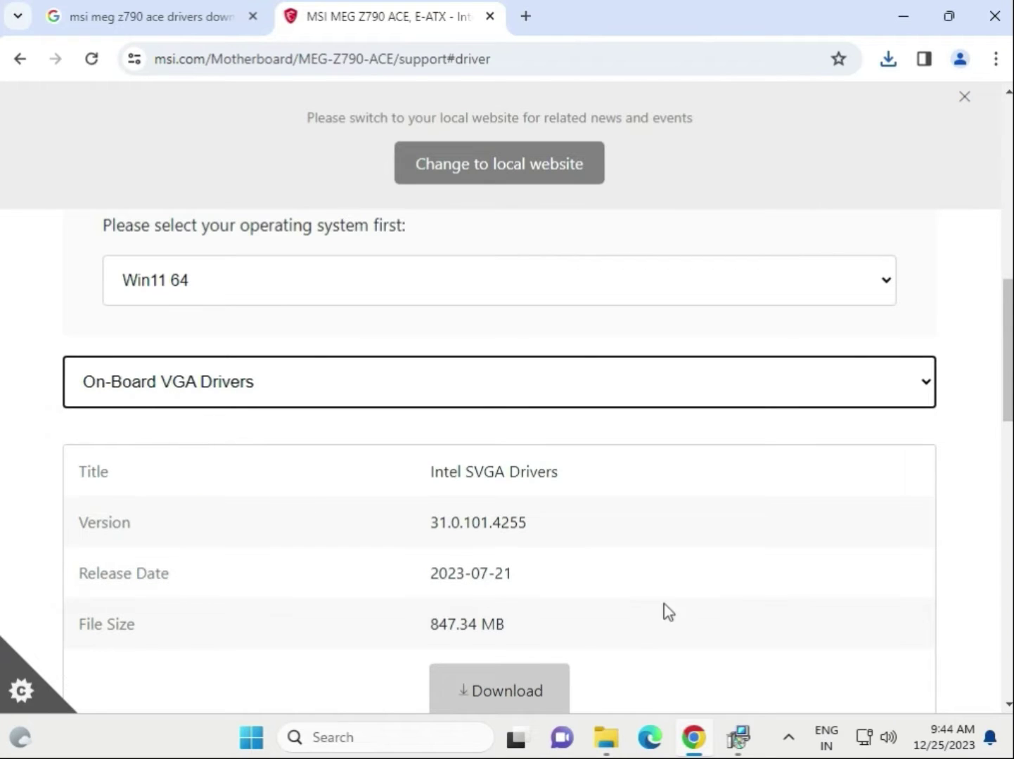
scroll(685, 618, down, 1)
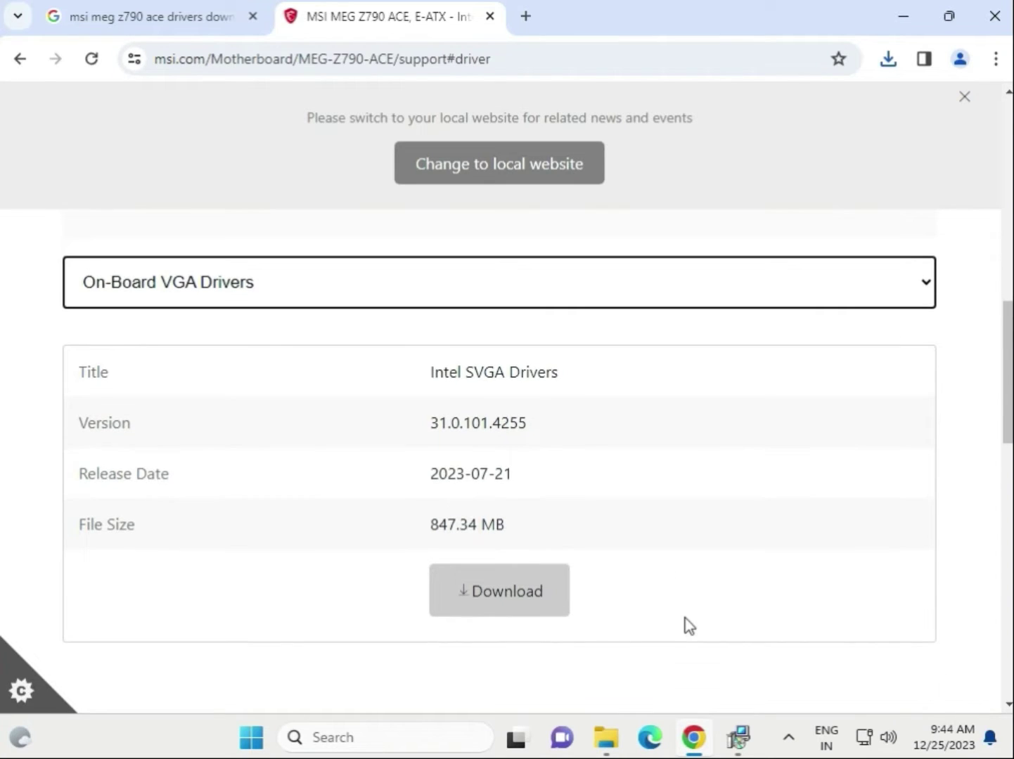
click(501, 594)
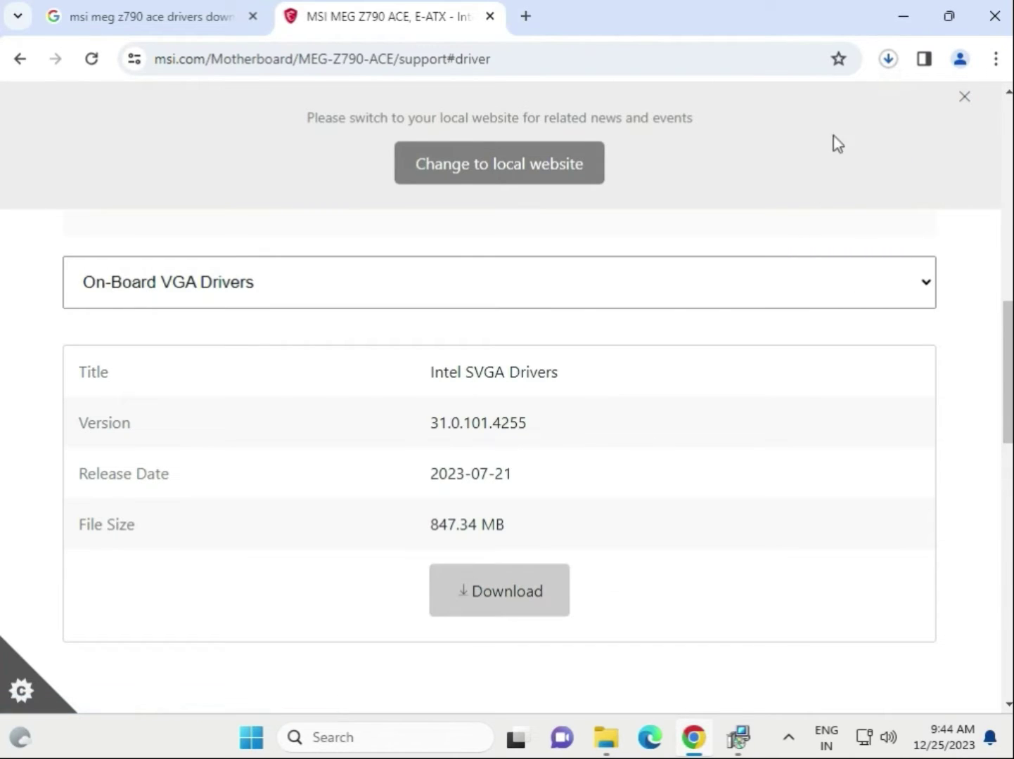
drag(429, 525, 481, 529)
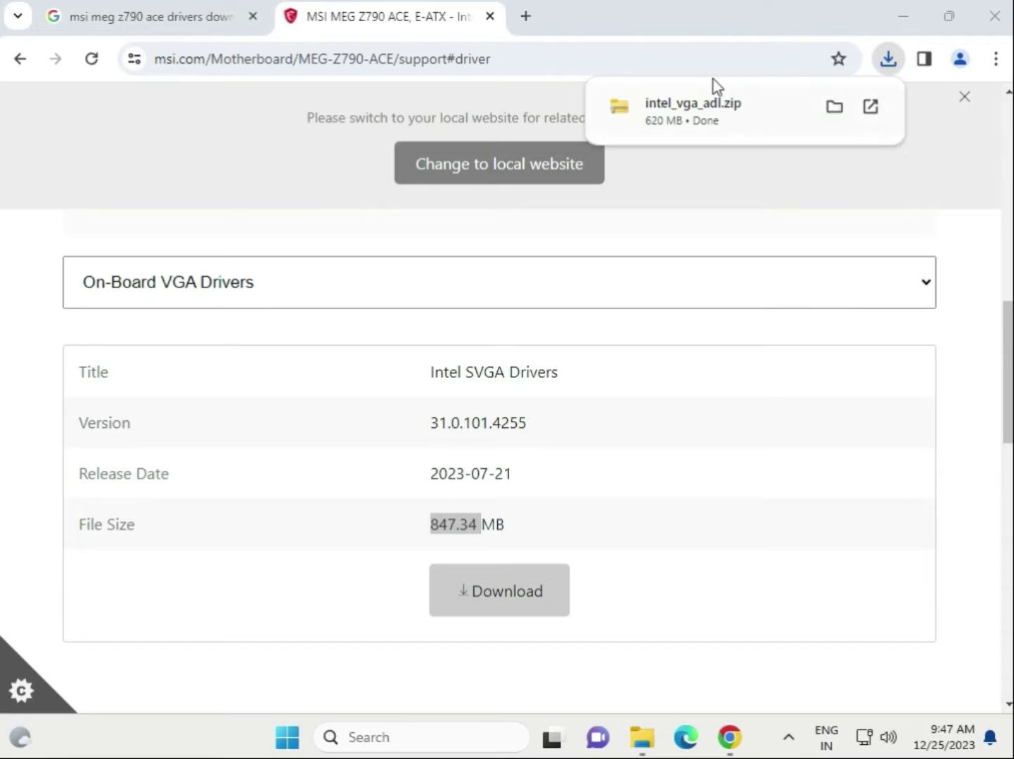
Open the downloaded intel_vga_adl.zip and look through the Graphics folder inside Intel VGA Driver_31.0.101.4255
click(671, 118)
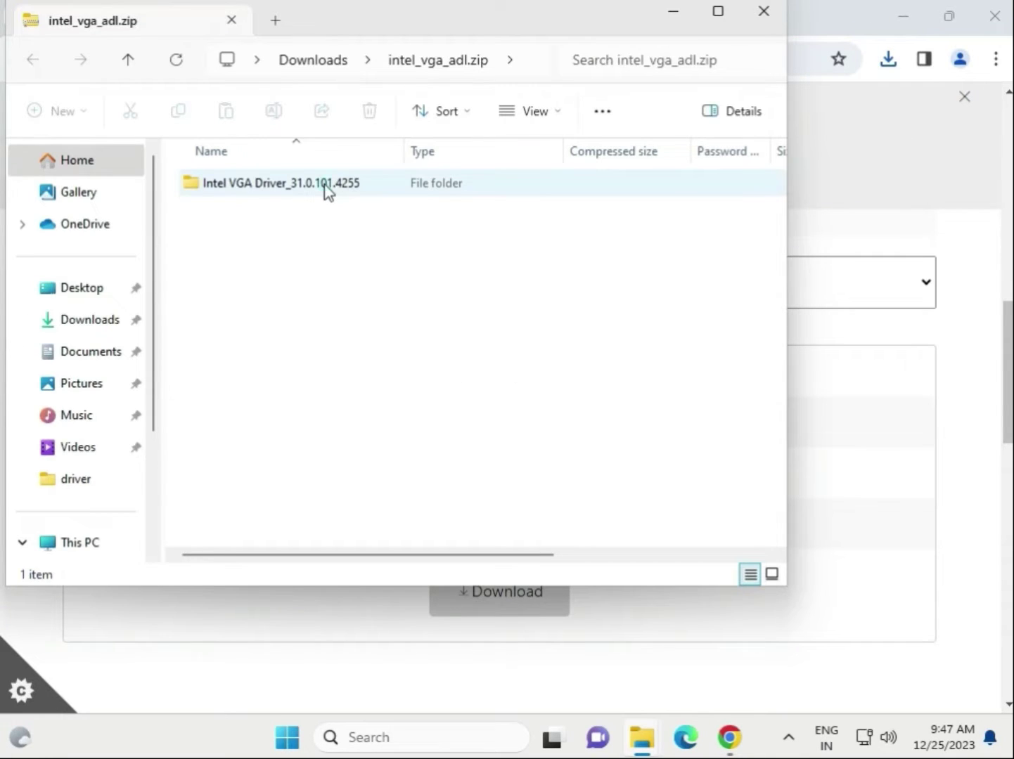
double_click(325, 184)
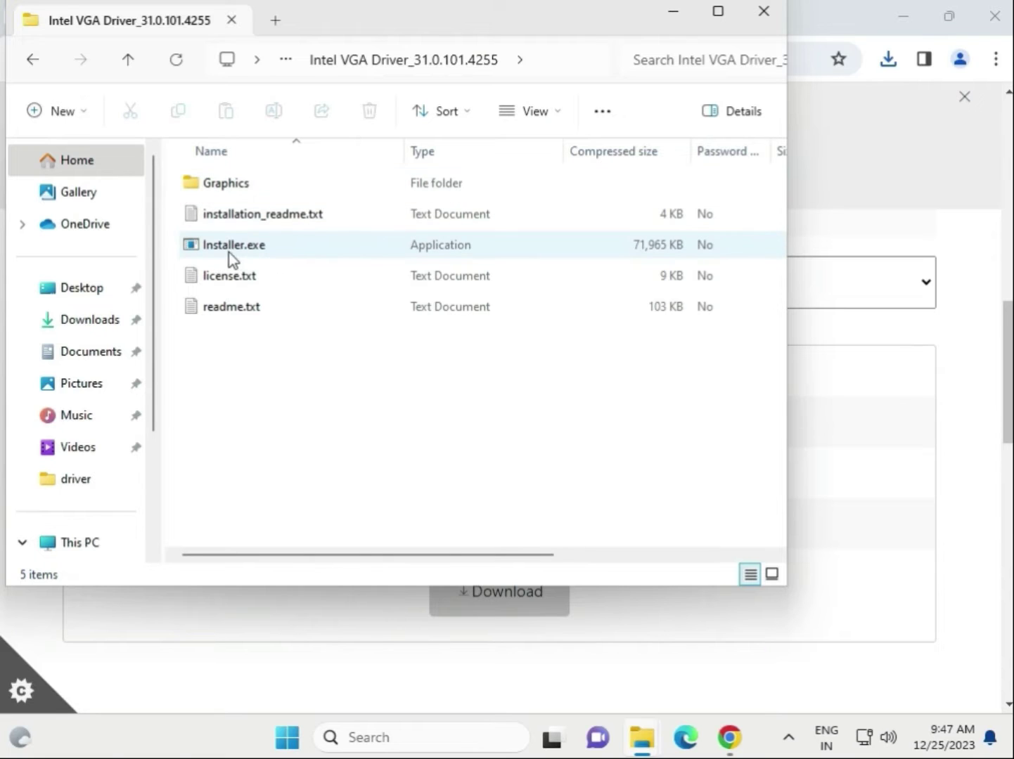
double_click(242, 186)
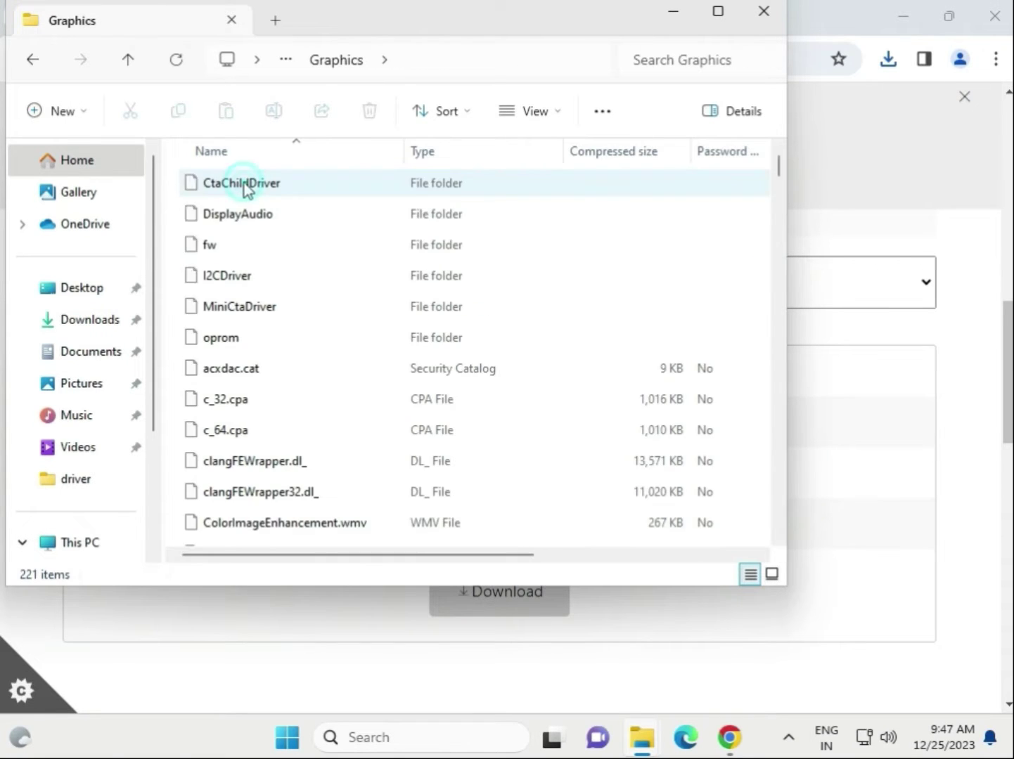
scroll(321, 384, down, 5)
scroll(321, 385, up, 5)
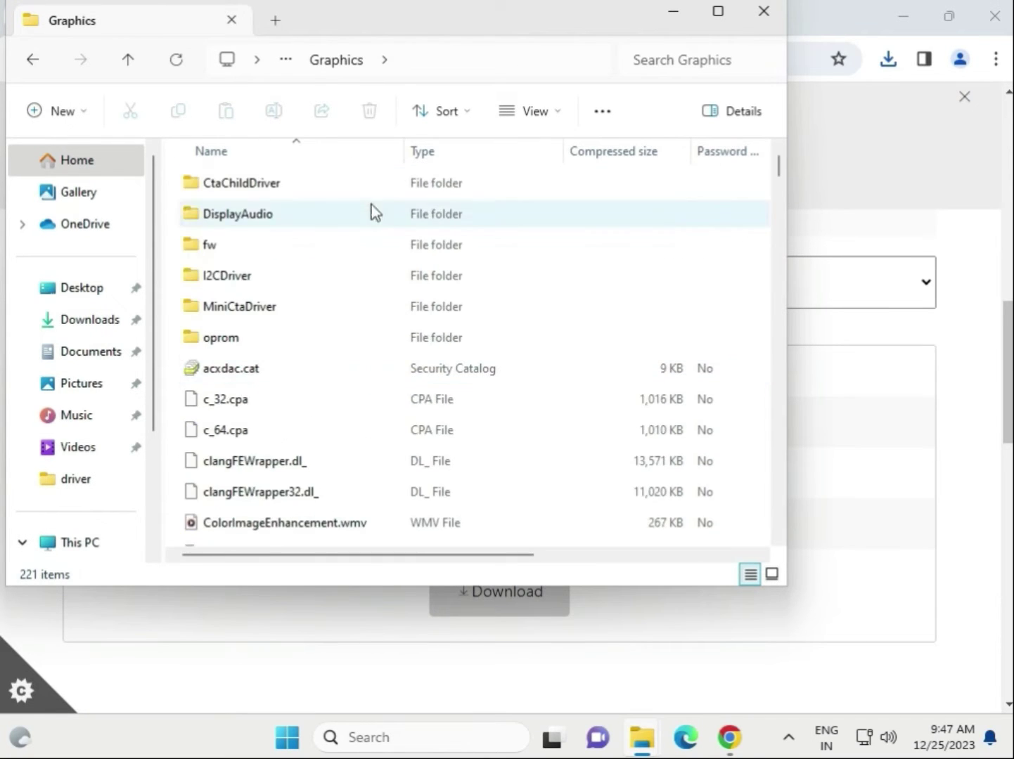
Try to install the Intel graphics driver by running Installer.exe from the Intel VGA Driver folder, and close the installer and folder
click(29, 59)
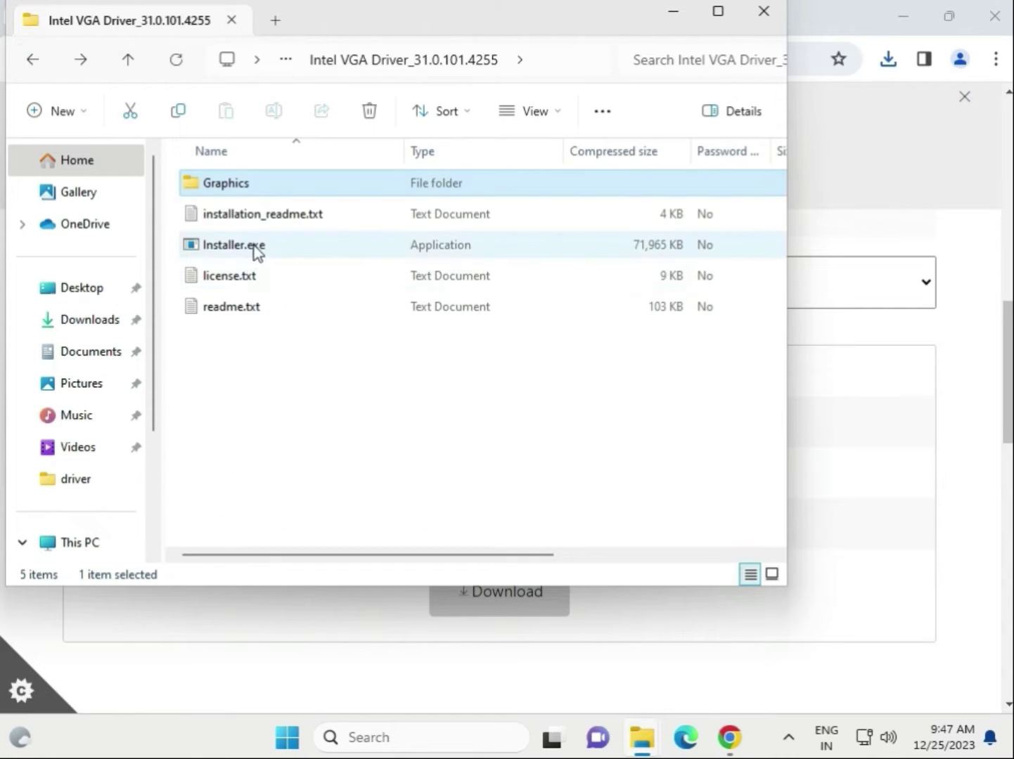
click(256, 245)
double_click(263, 247)
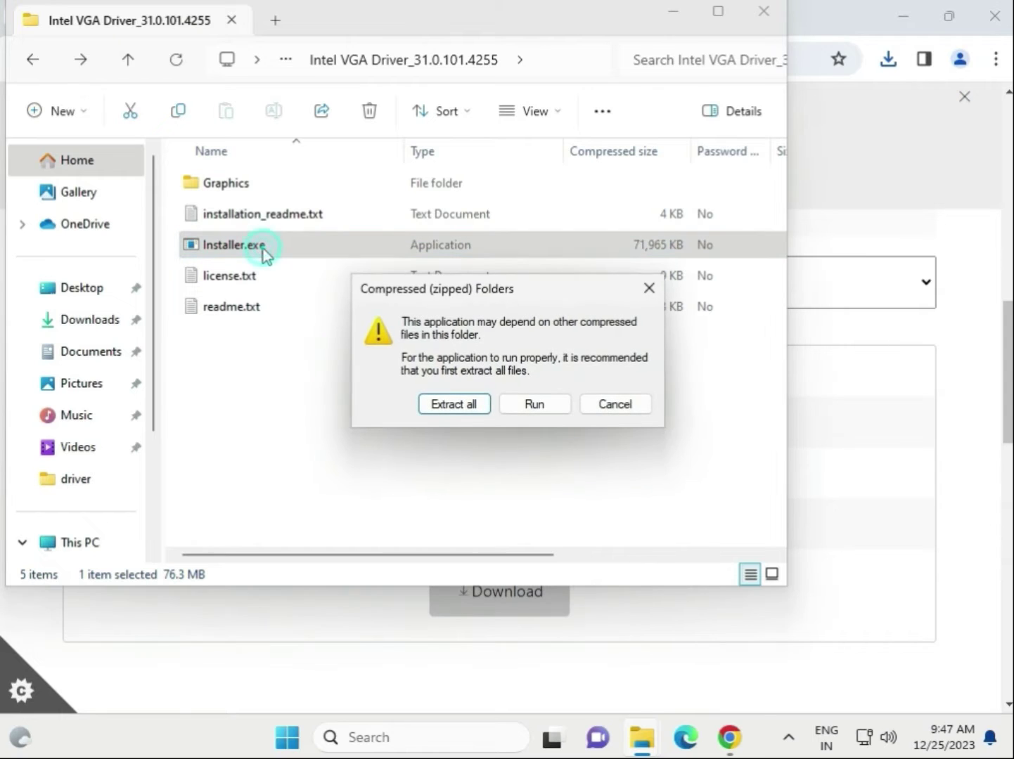
click(546, 409)
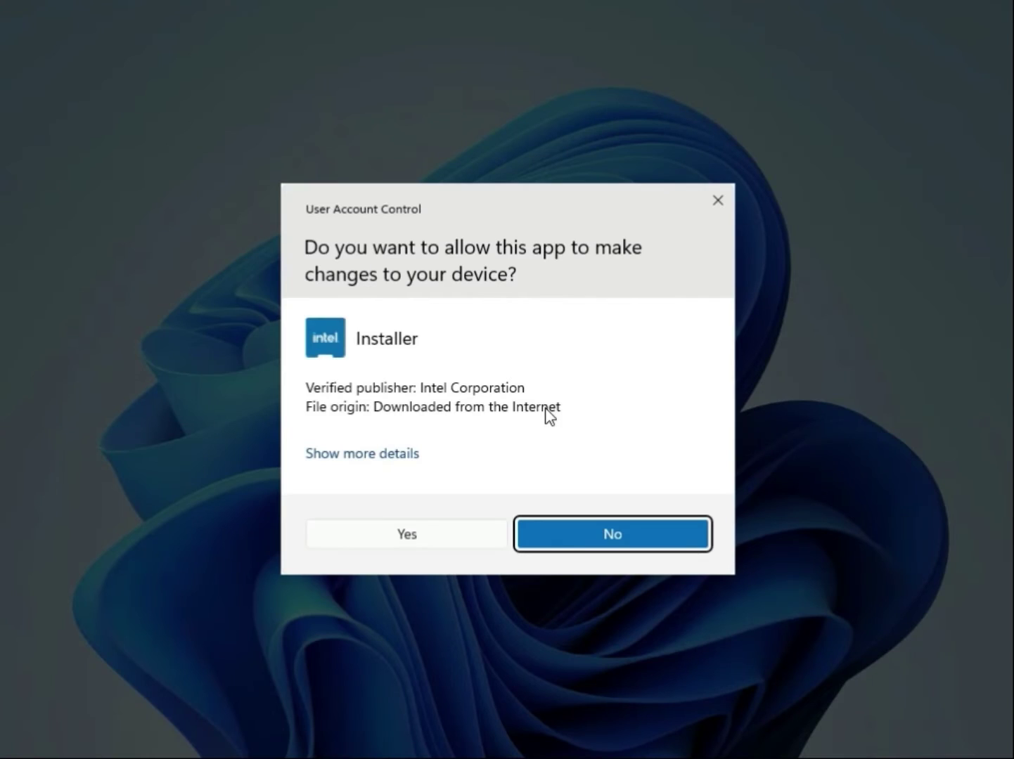
click(424, 544)
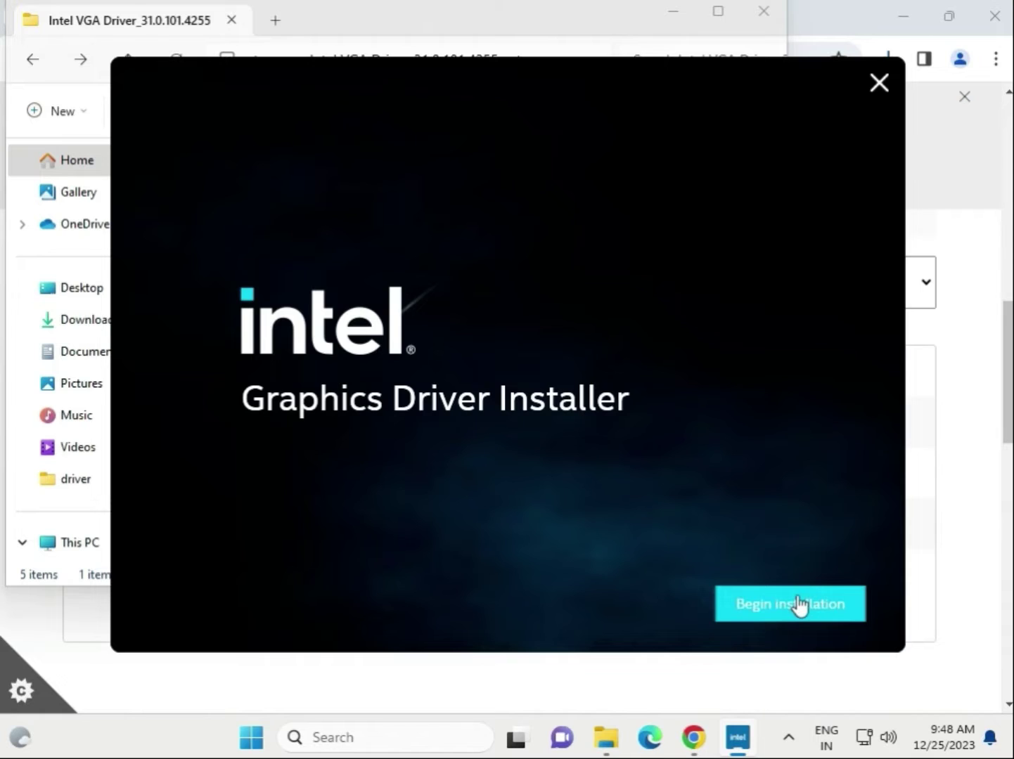
click(800, 605)
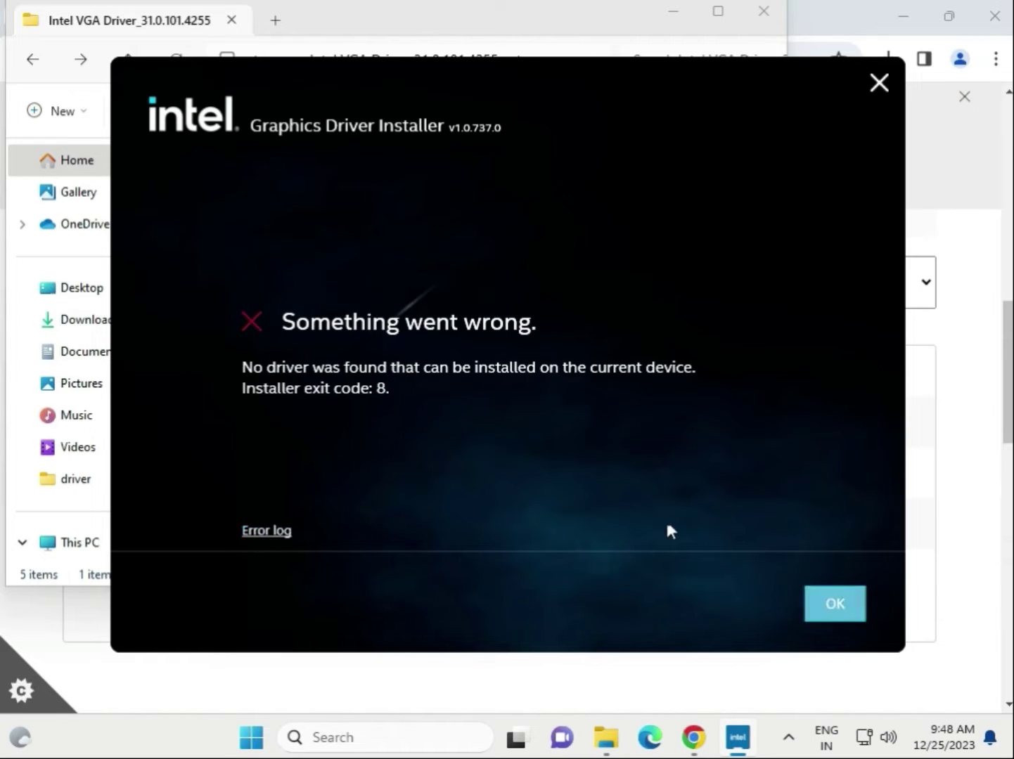
click(879, 82)
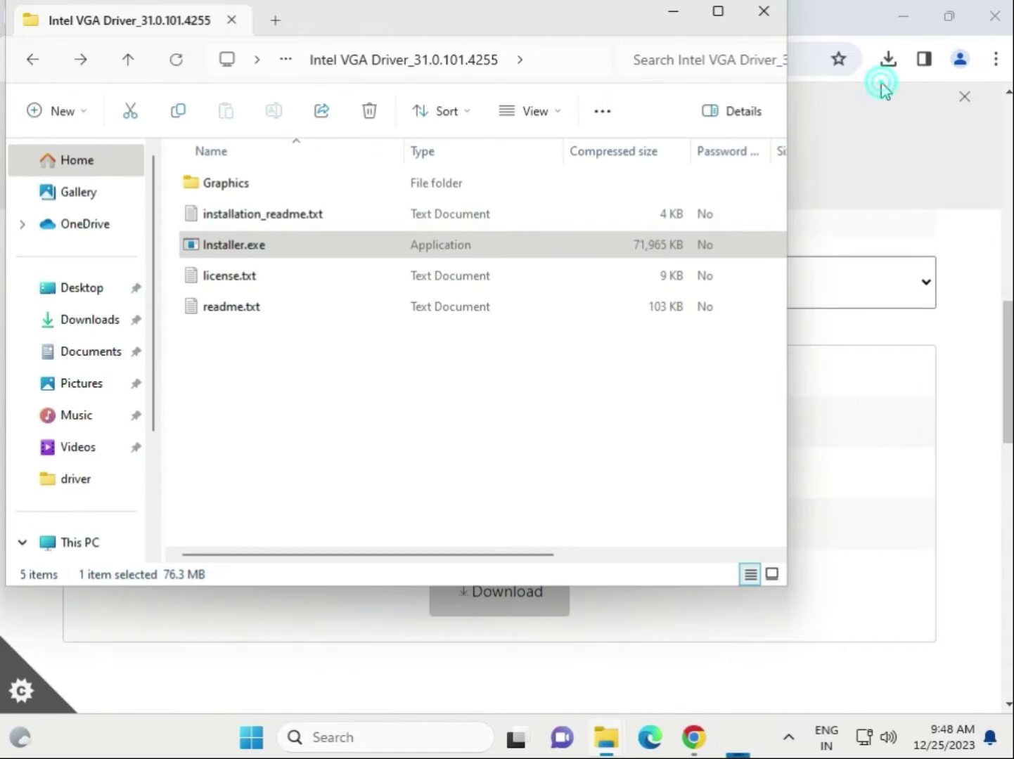
click(761, 16)
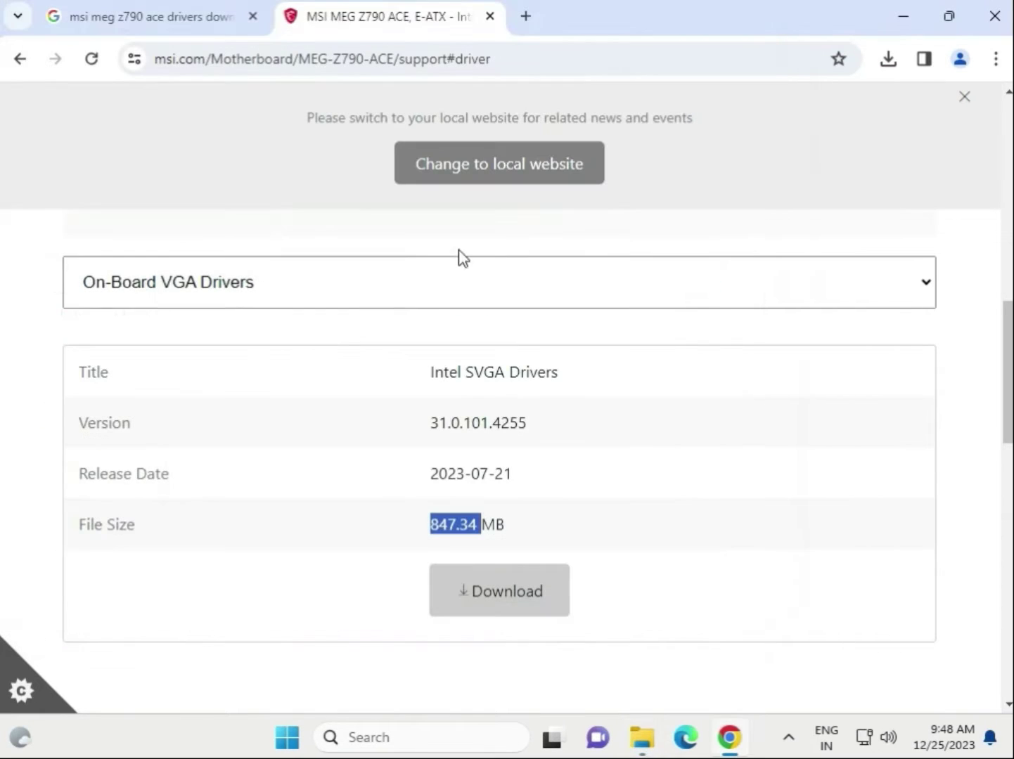
Choose On-Board Audio Drivers on the MSI support page and download the MSI USB Audio FW Update Tool
click(327, 302)
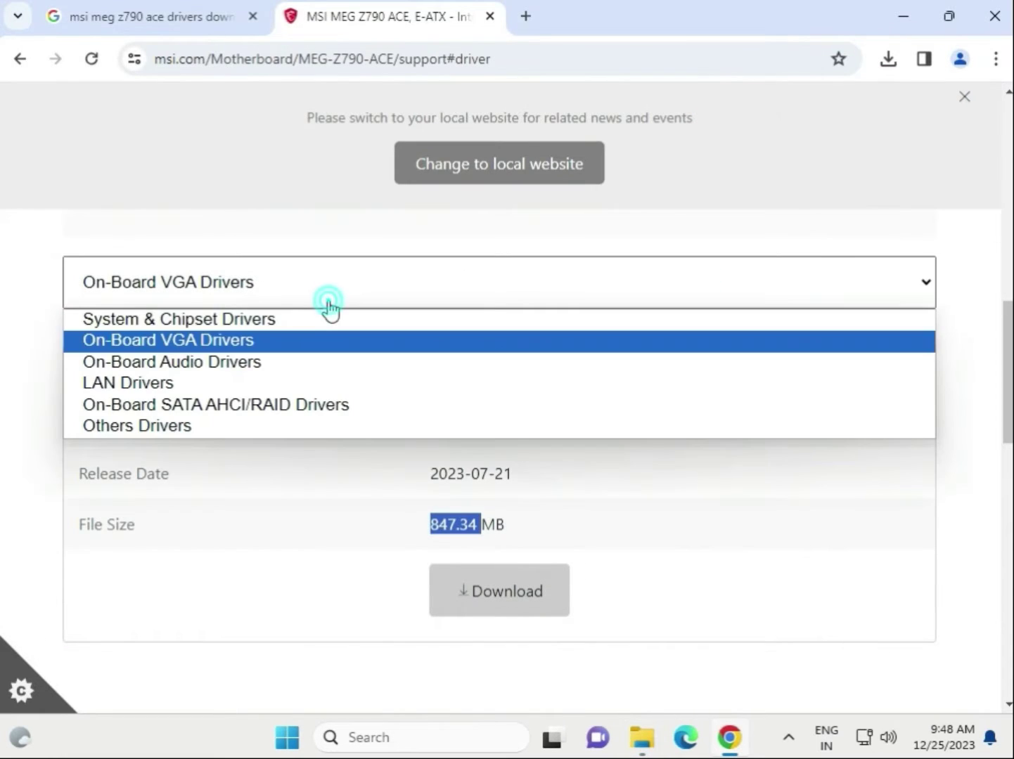
click(272, 366)
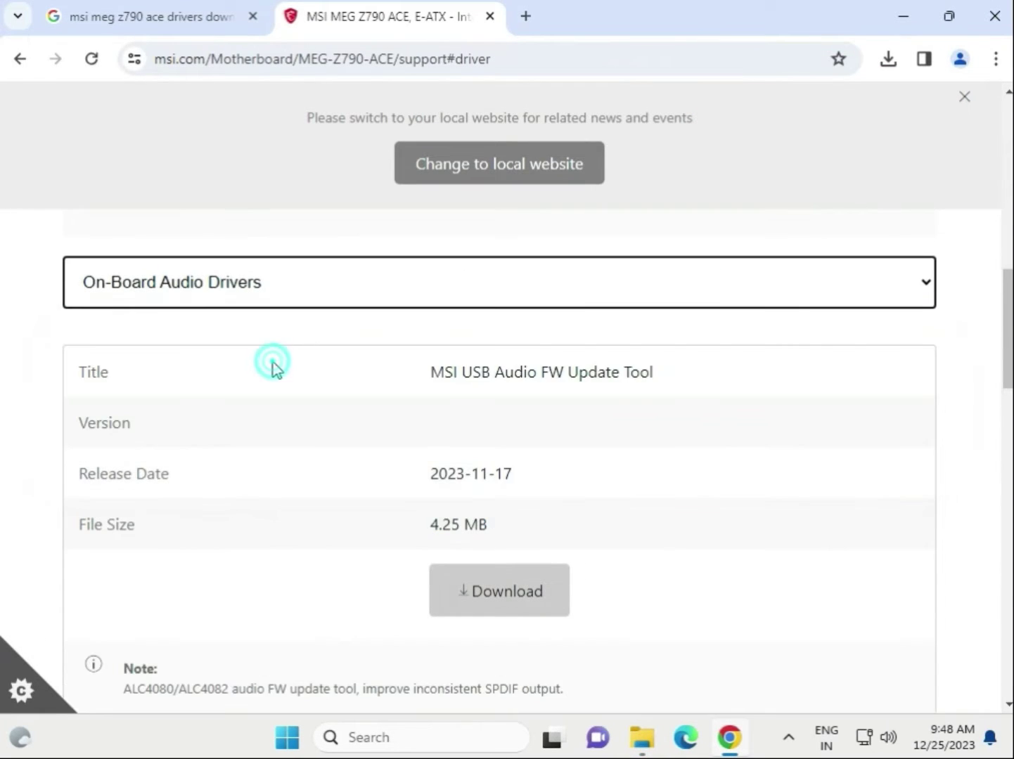
click(492, 599)
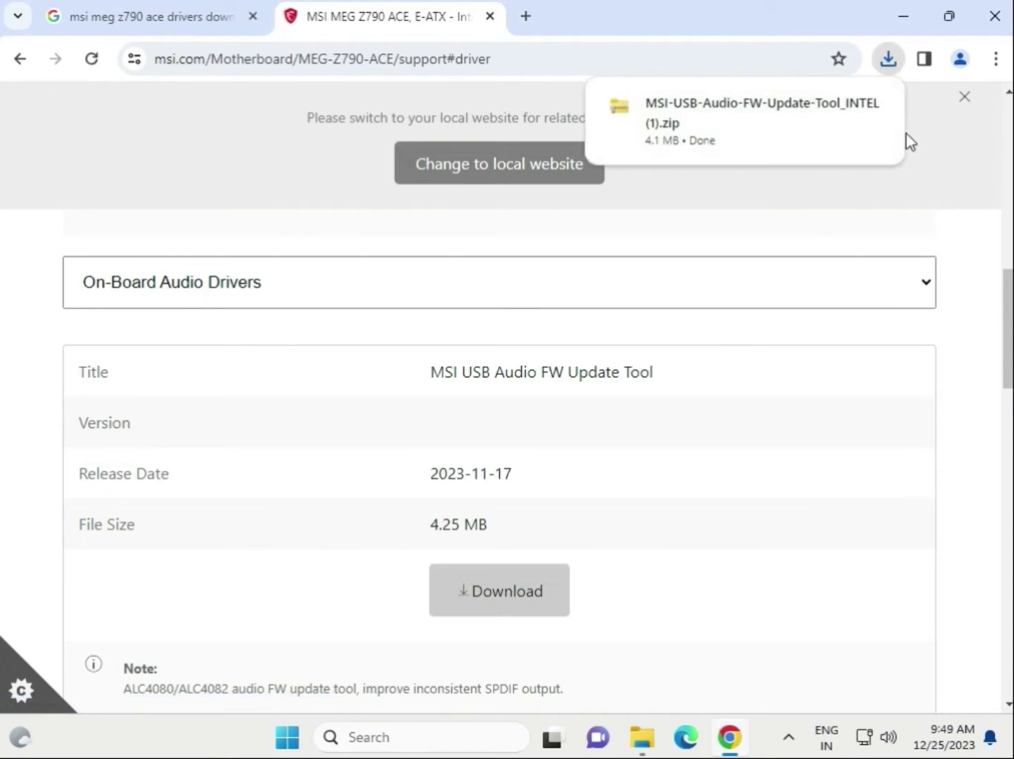
Run the USB Audio FW Update Tool from its downloaded zip, allowing it to make changes, and close the tool and folder
click(705, 132)
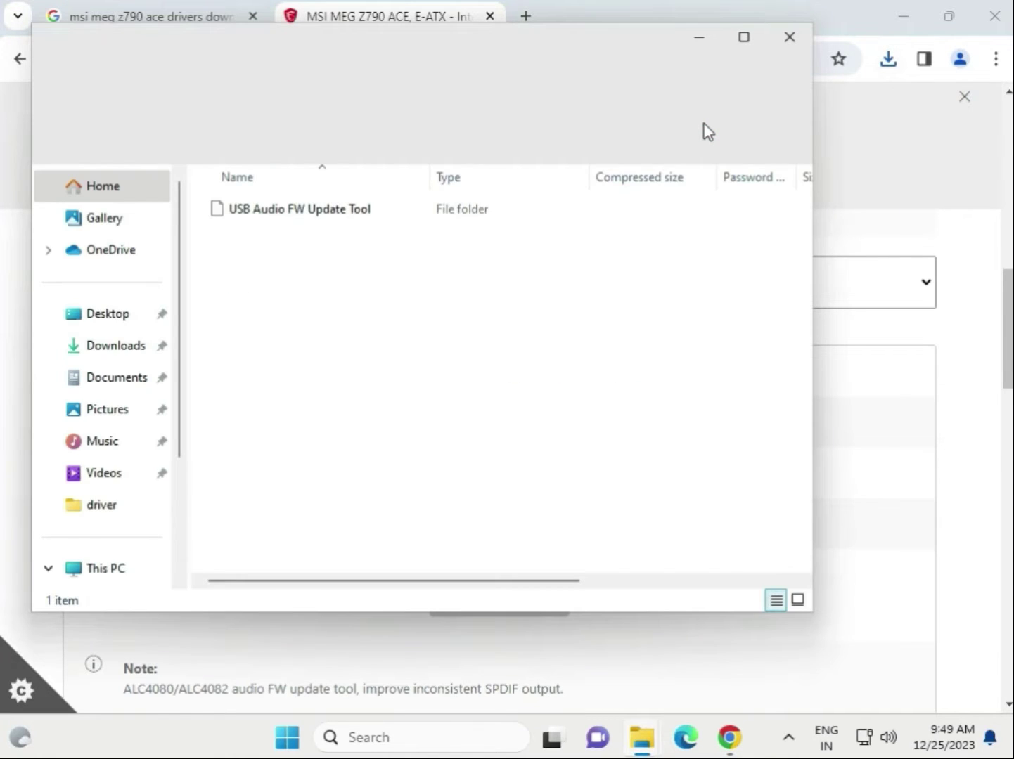
double_click(335, 210)
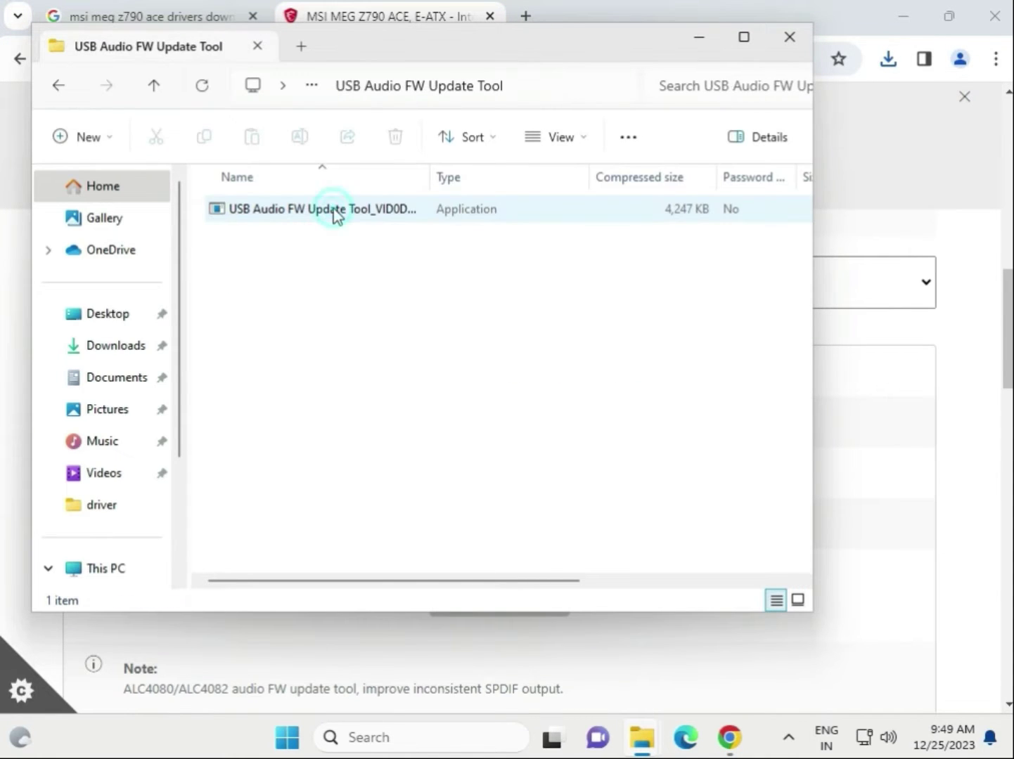
double_click(335, 212)
click(529, 403)
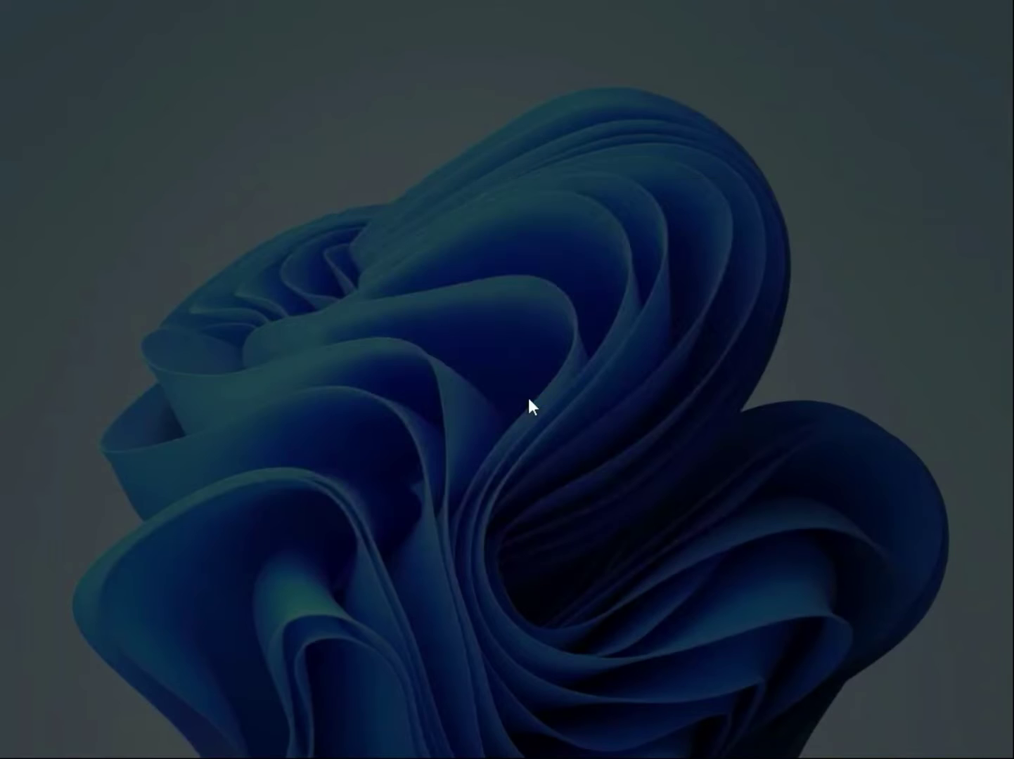
click(426, 538)
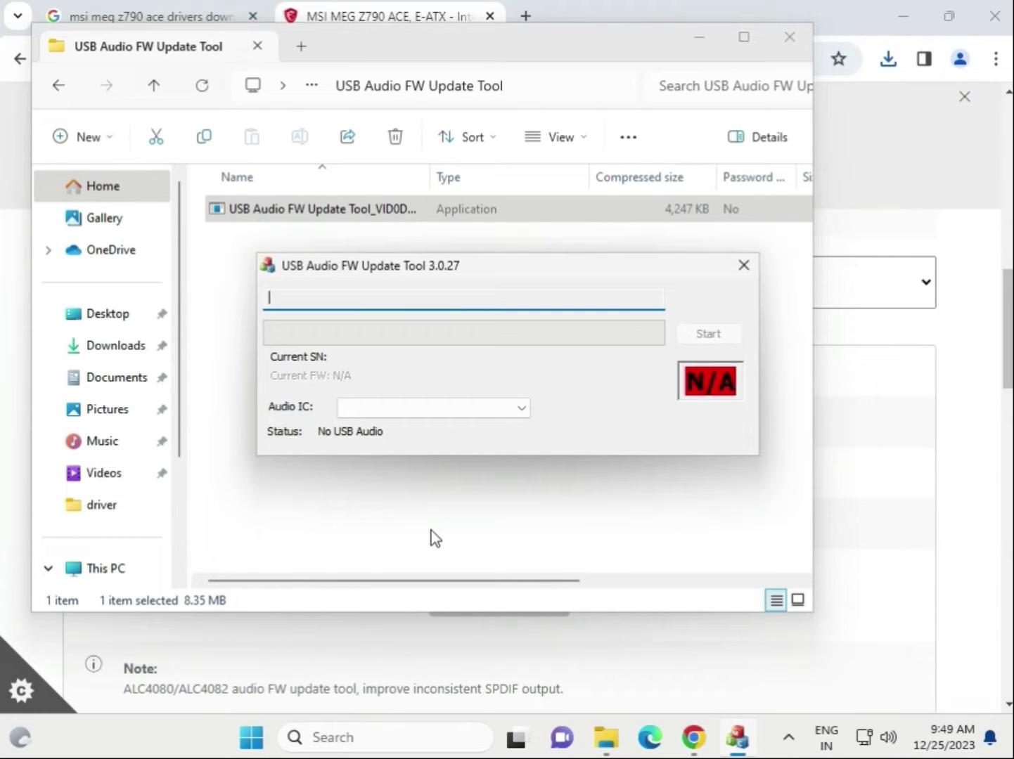
click(738, 267)
click(786, 39)
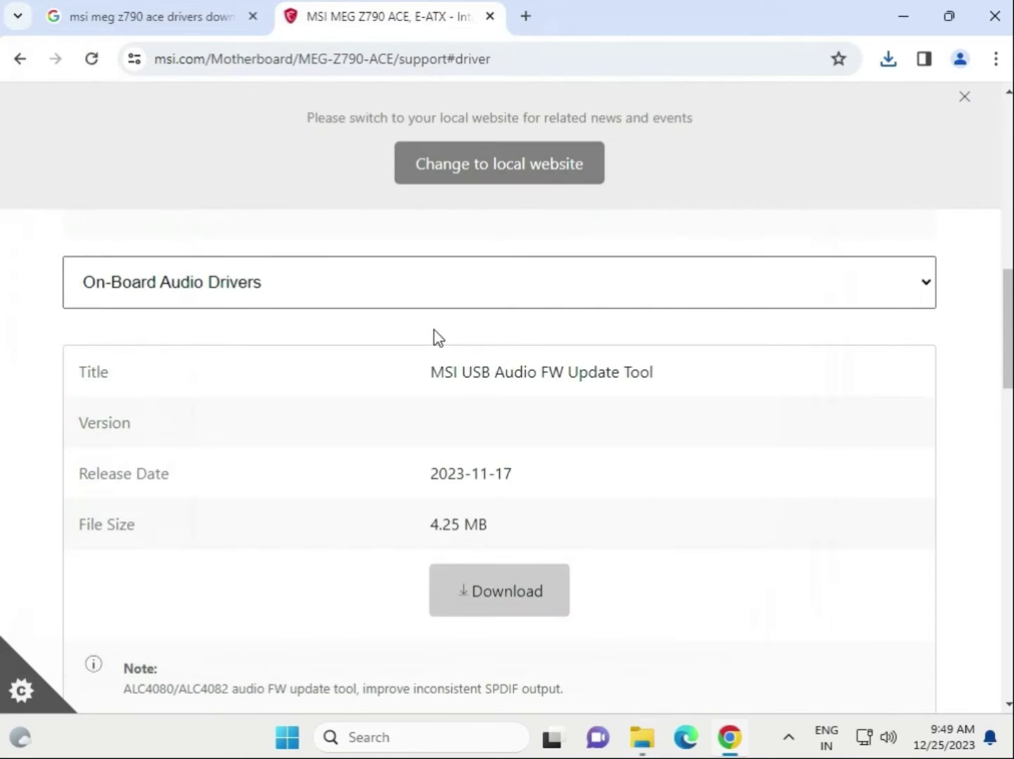
Find the Realtek HD Universal Driver, version 6.3.9600.2353, among the audio drivers and download it
scroll(507, 522, down, 5)
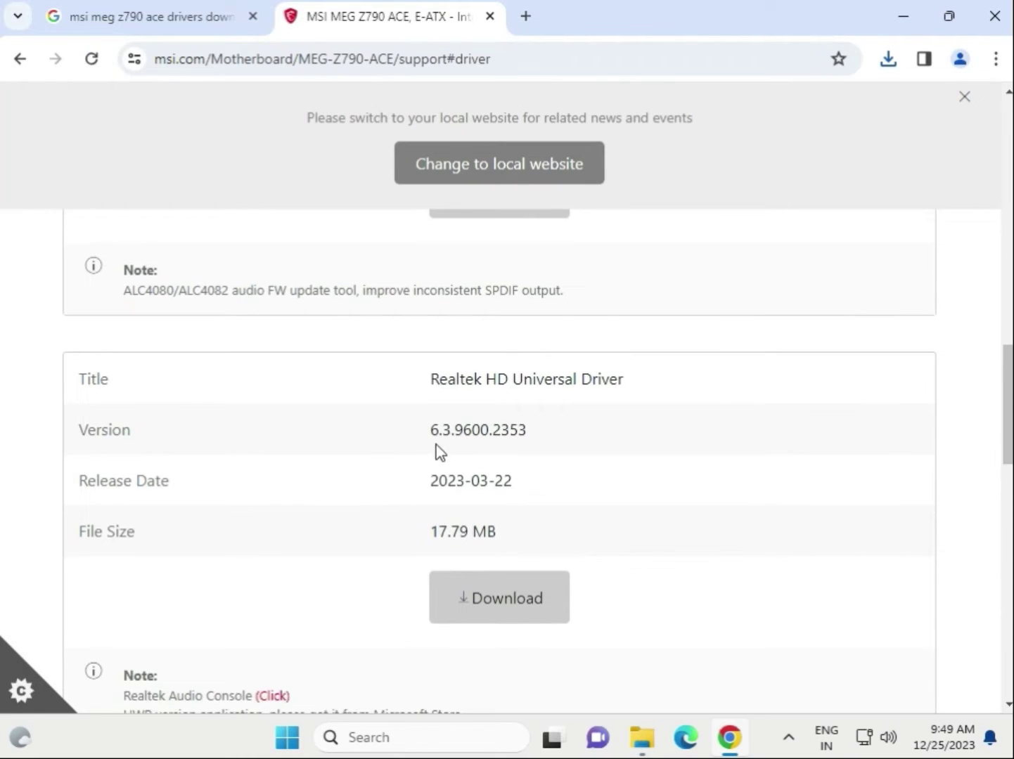
scroll(437, 460, up, 5)
drag(632, 368, 686, 375)
scroll(611, 450, down, 6)
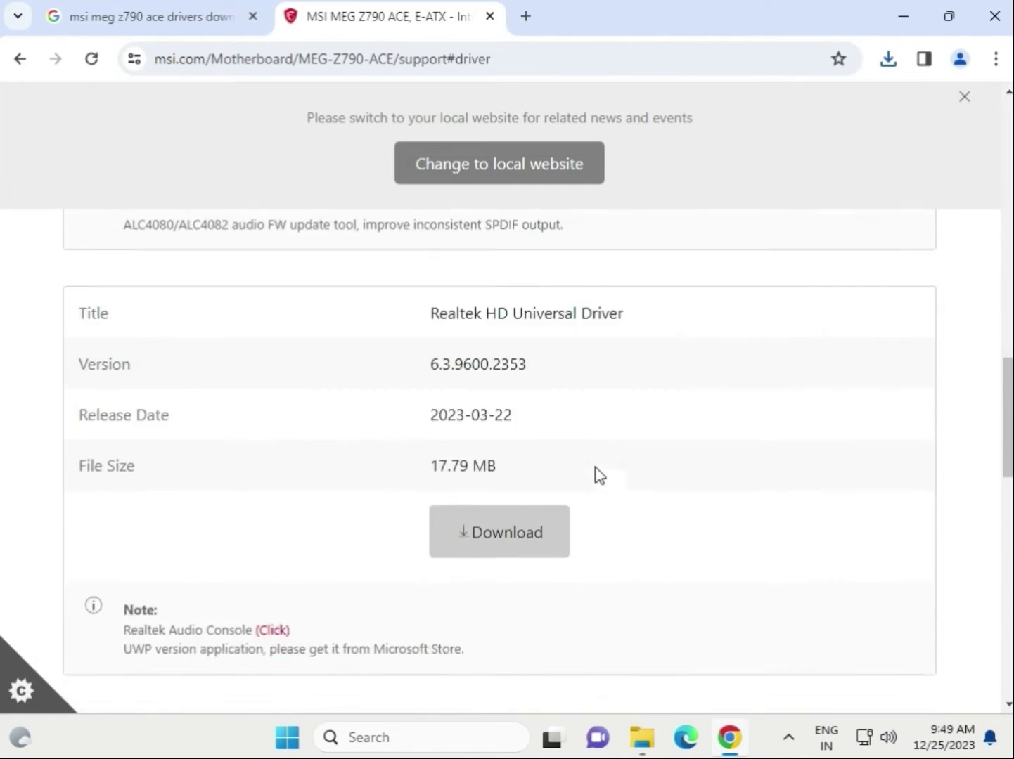
scroll(598, 475, down, 3)
scroll(596, 476, up, 5)
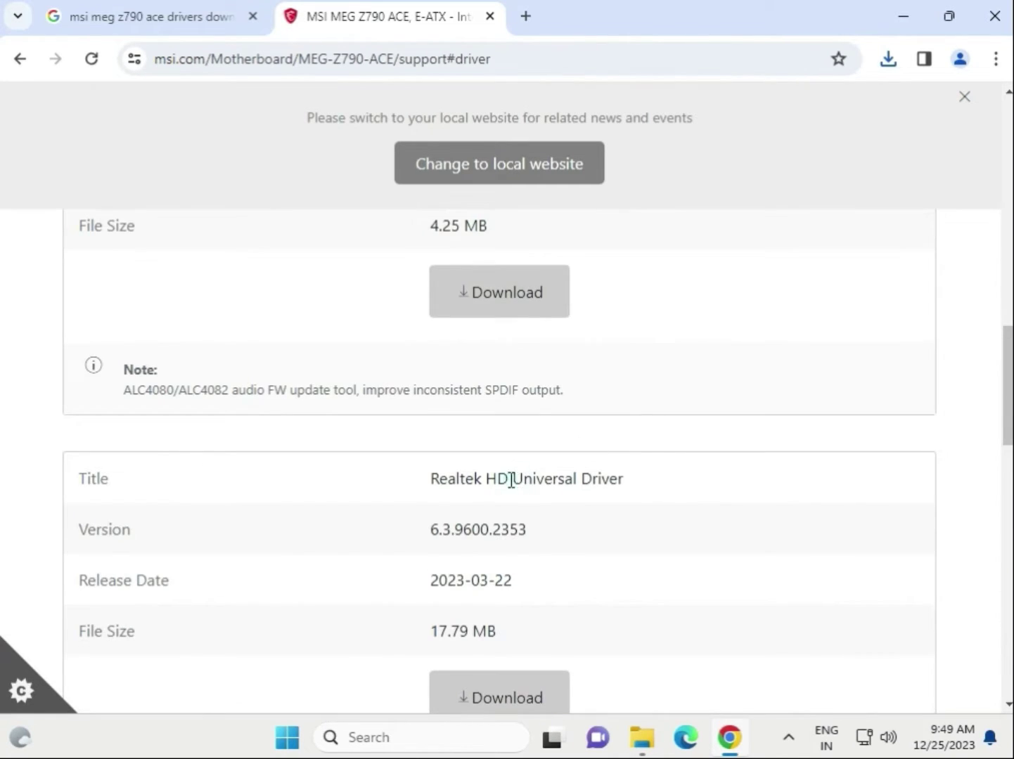
drag(511, 480, 609, 480)
click(488, 700)
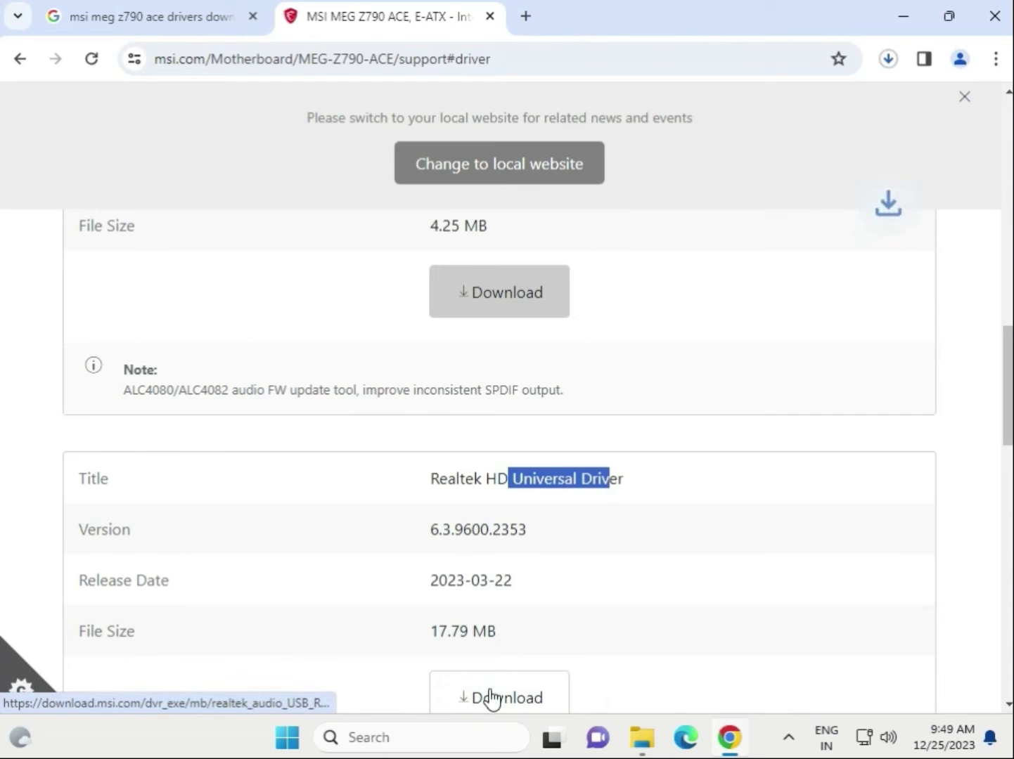
scroll(499, 528, up, 5)
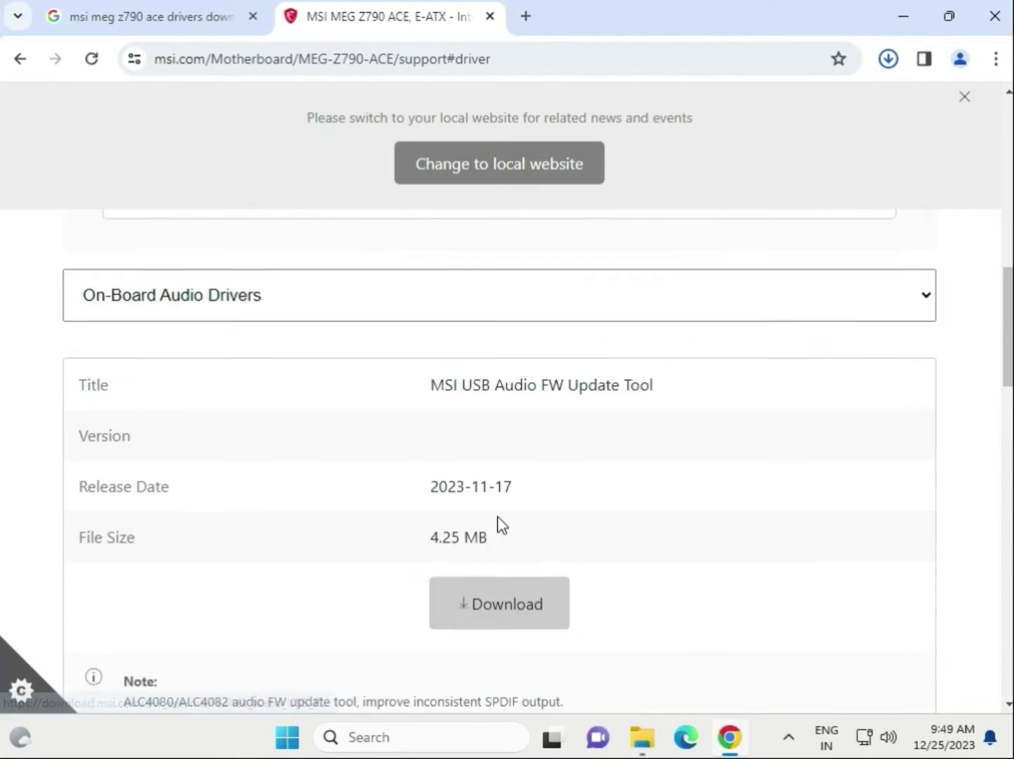
drag(428, 470, 666, 477)
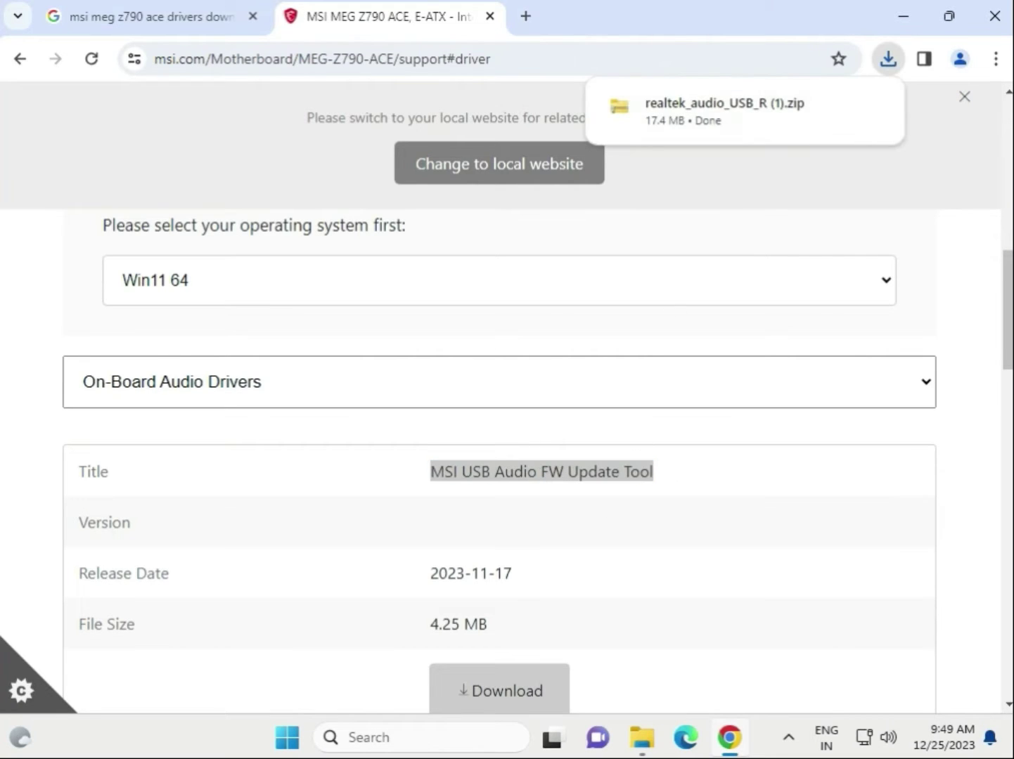
Open the downloaded realtek_audio_USB_R (1).zip and launch setup.exe from the Realtek Audio Driver folder, allowing it to make changes
click(672, 122)
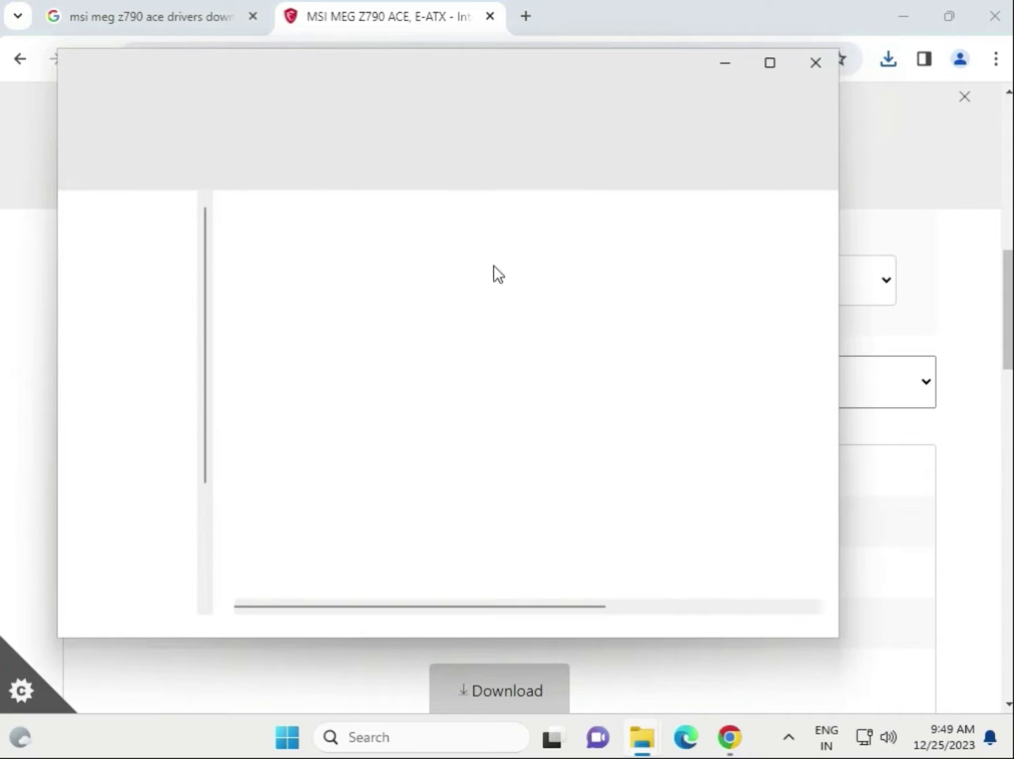
double_click(319, 239)
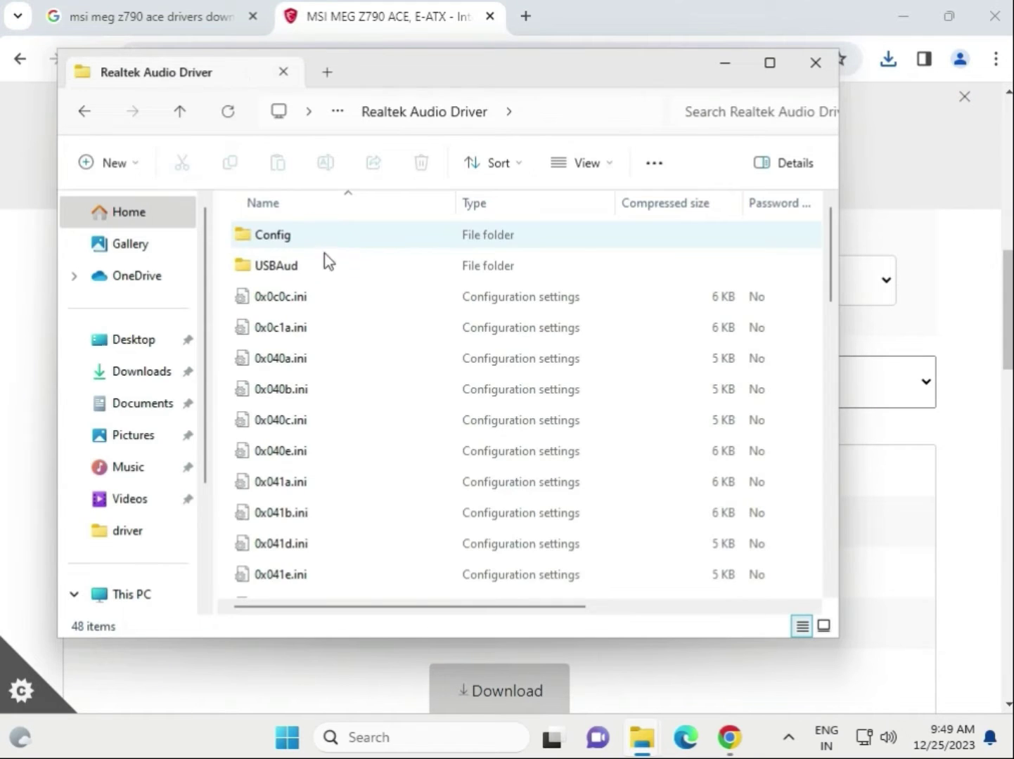
scroll(410, 457, down, 12)
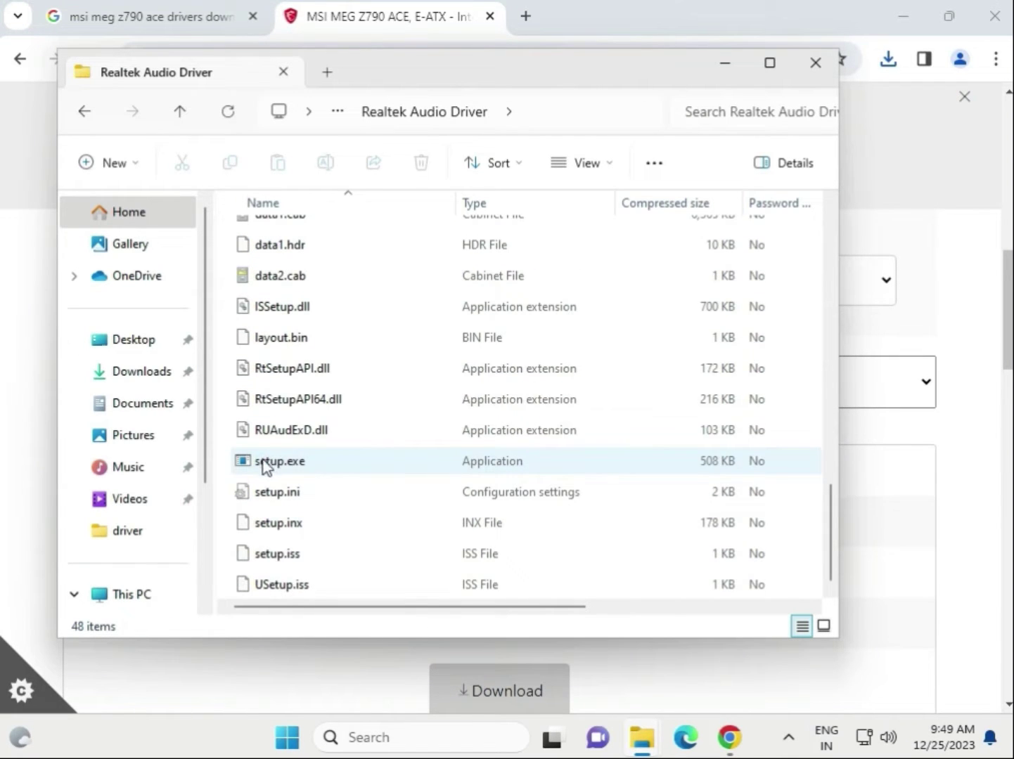
click(263, 462)
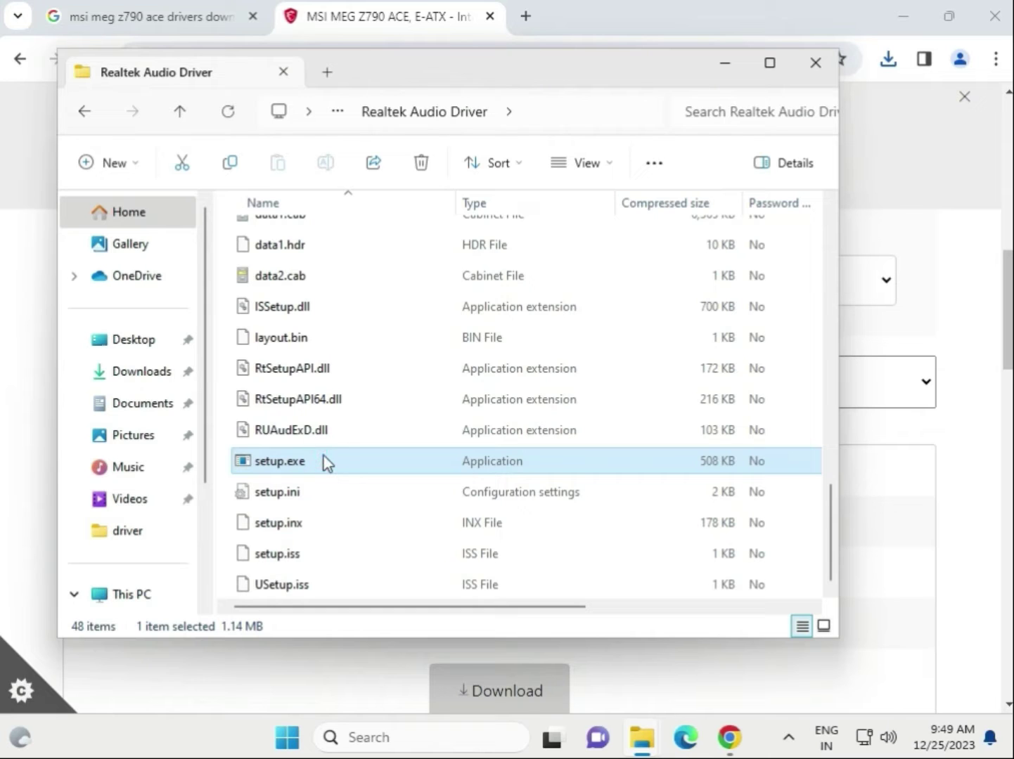
double_click(324, 461)
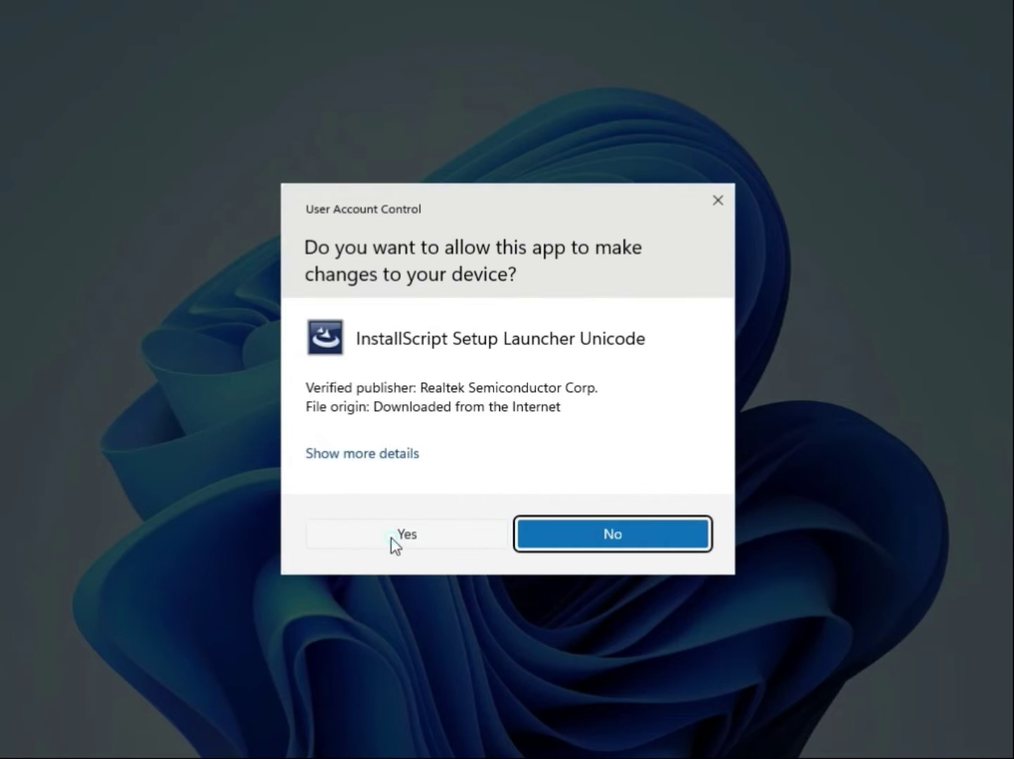
click(403, 535)
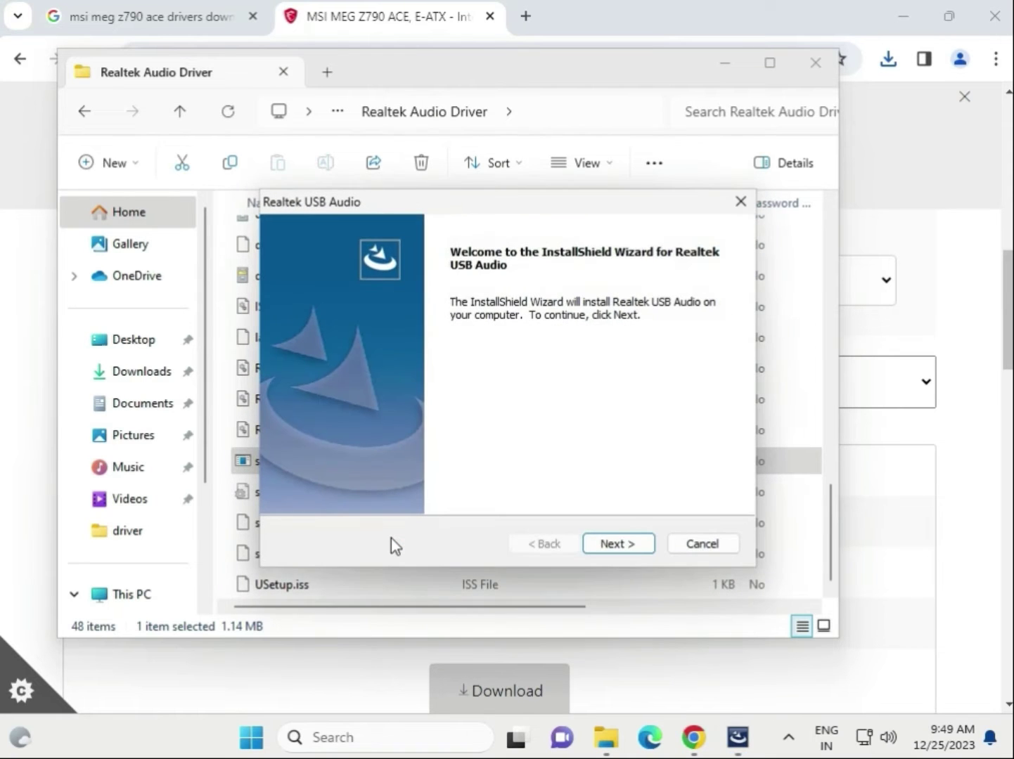
Complete the Realtek USB Audio setup wizard with the option to restart the computer later, and close the driver folder
click(628, 545)
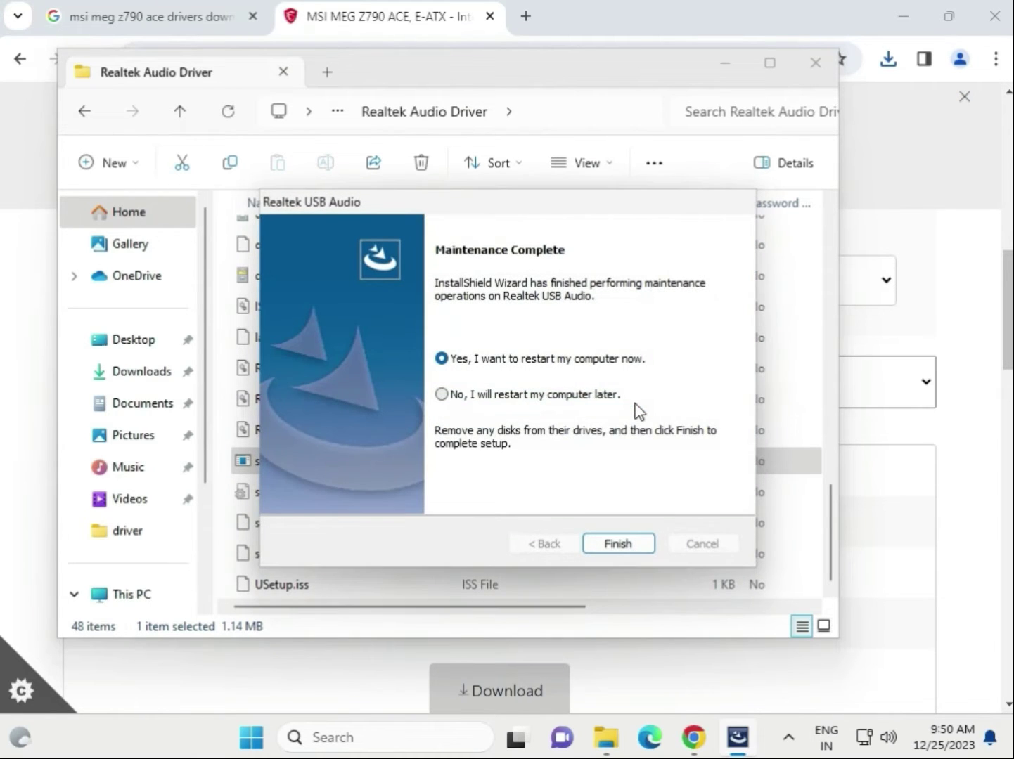
click(441, 395)
click(633, 544)
click(814, 63)
Display the LAN Drivers and examine the Intel WIFI, BlueTooth and Intel Network driver entries
click(298, 384)
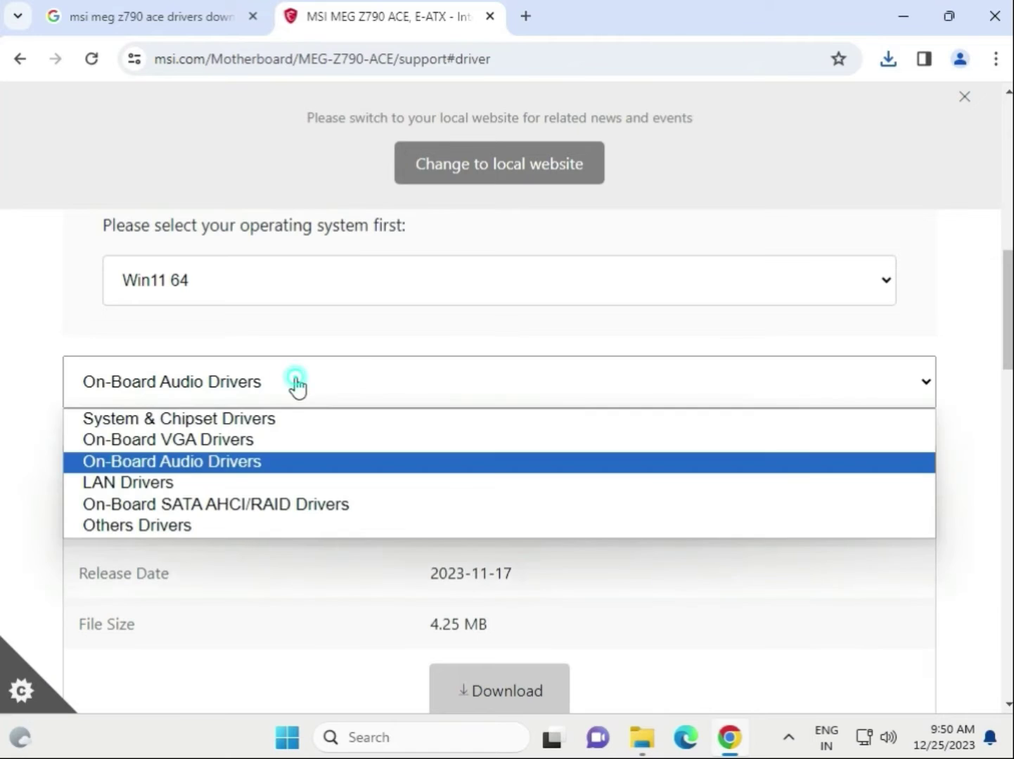
click(198, 482)
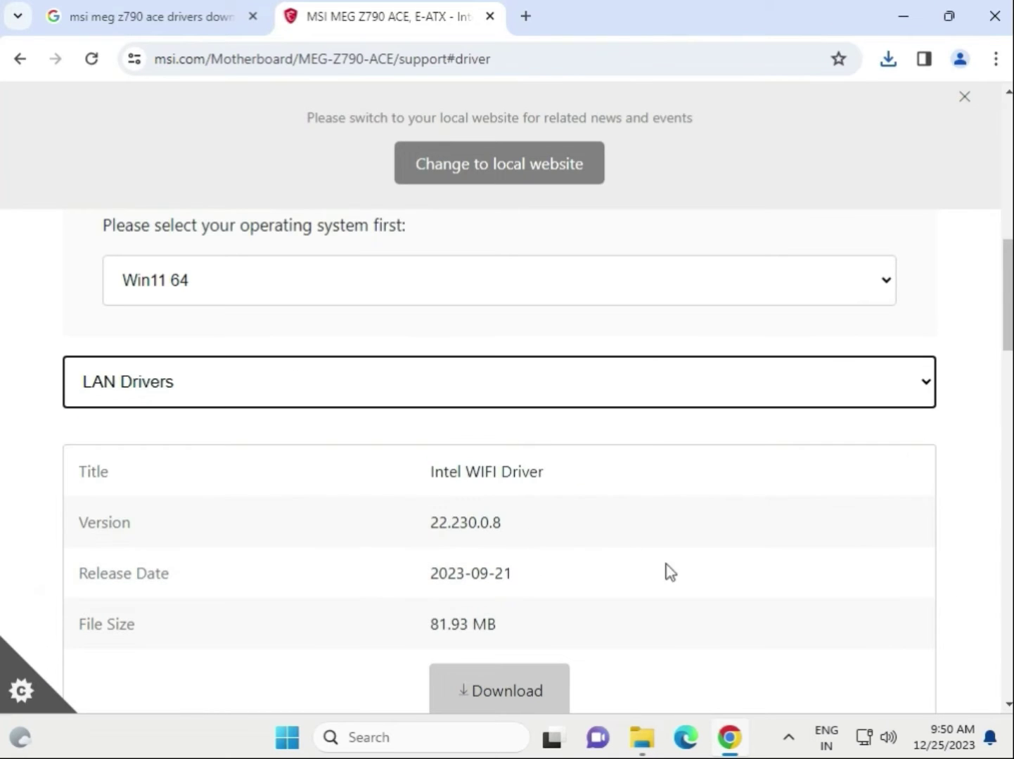
scroll(672, 572, down, 3)
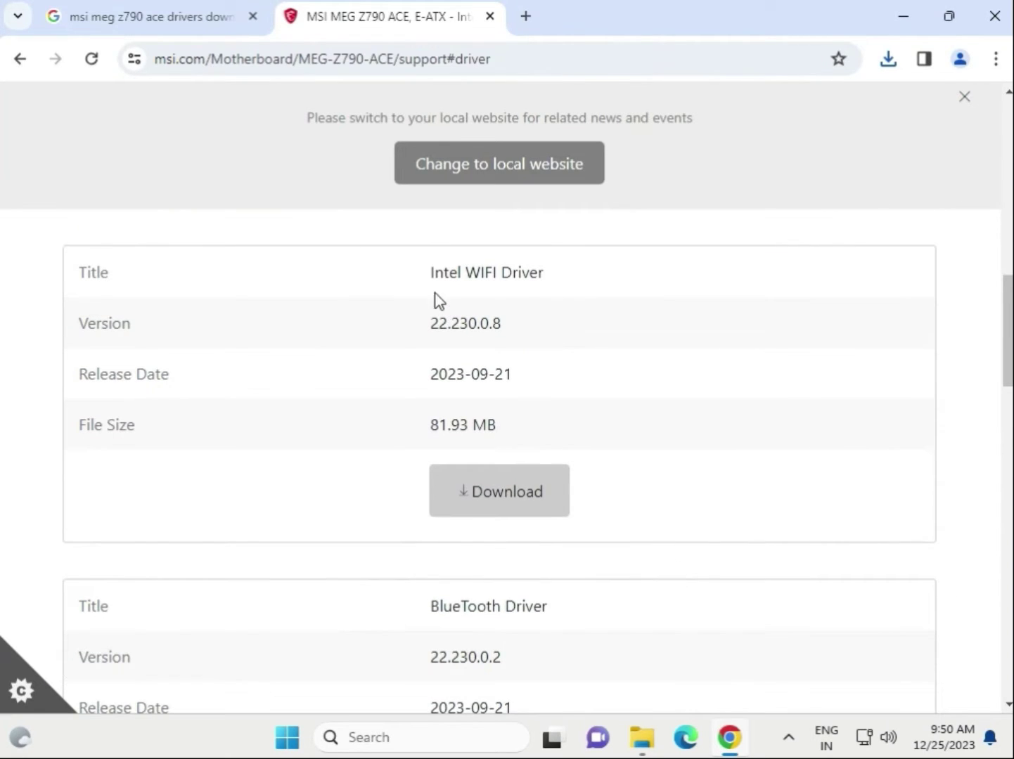
drag(429, 275, 552, 272)
scroll(560, 415, down, 3)
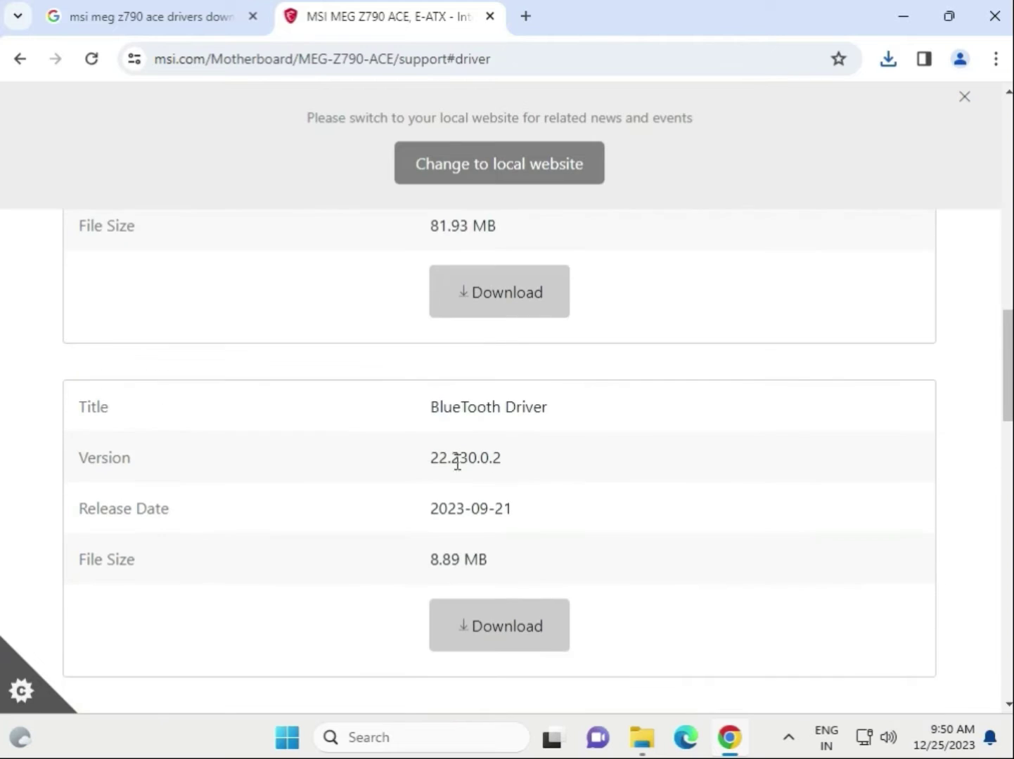
drag(419, 410, 560, 406)
scroll(609, 443, down, 5)
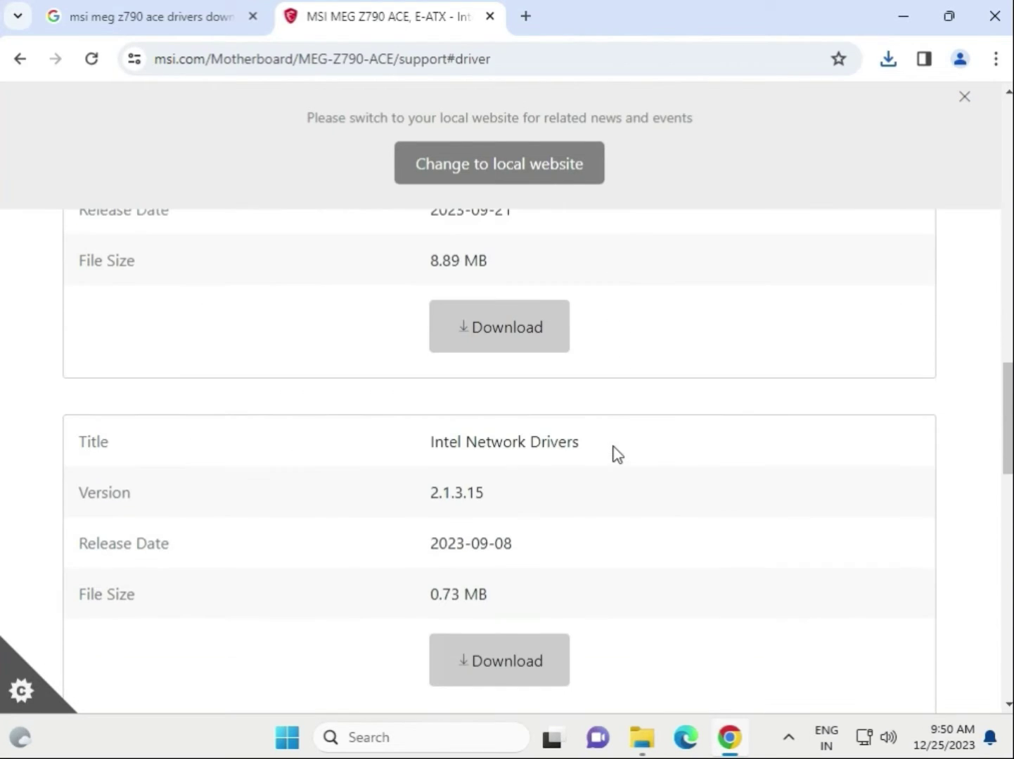
drag(424, 450, 595, 447)
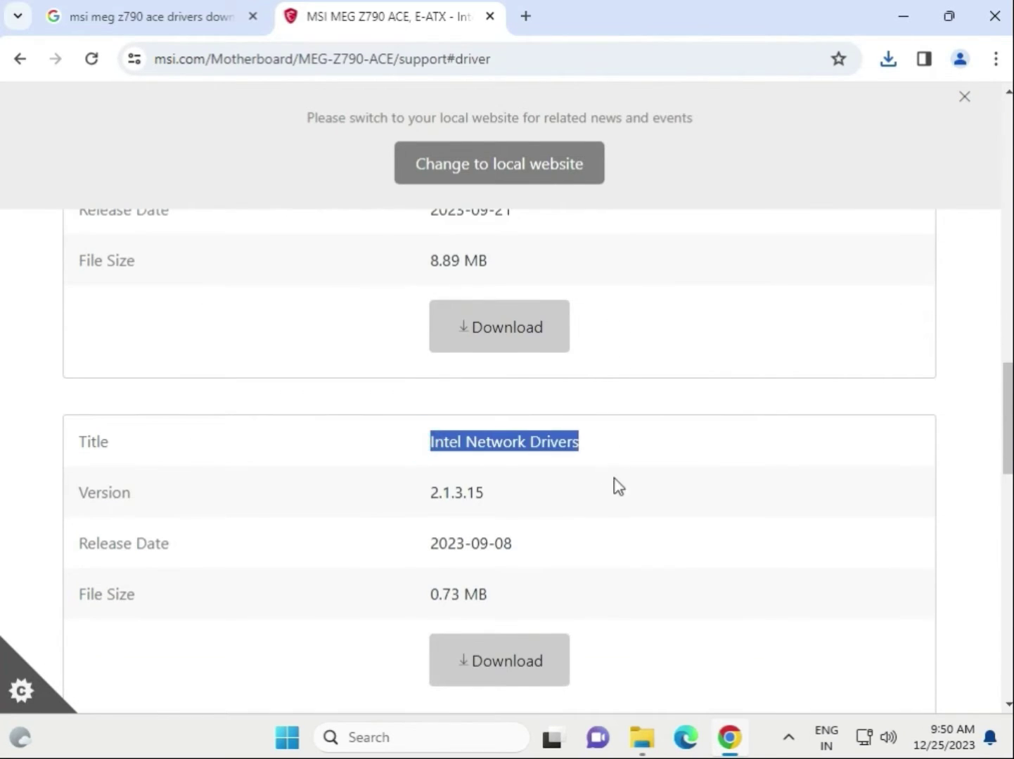
scroll(616, 490, down, 4)
scroll(619, 490, up, 5)
scroll(621, 492, up, 8)
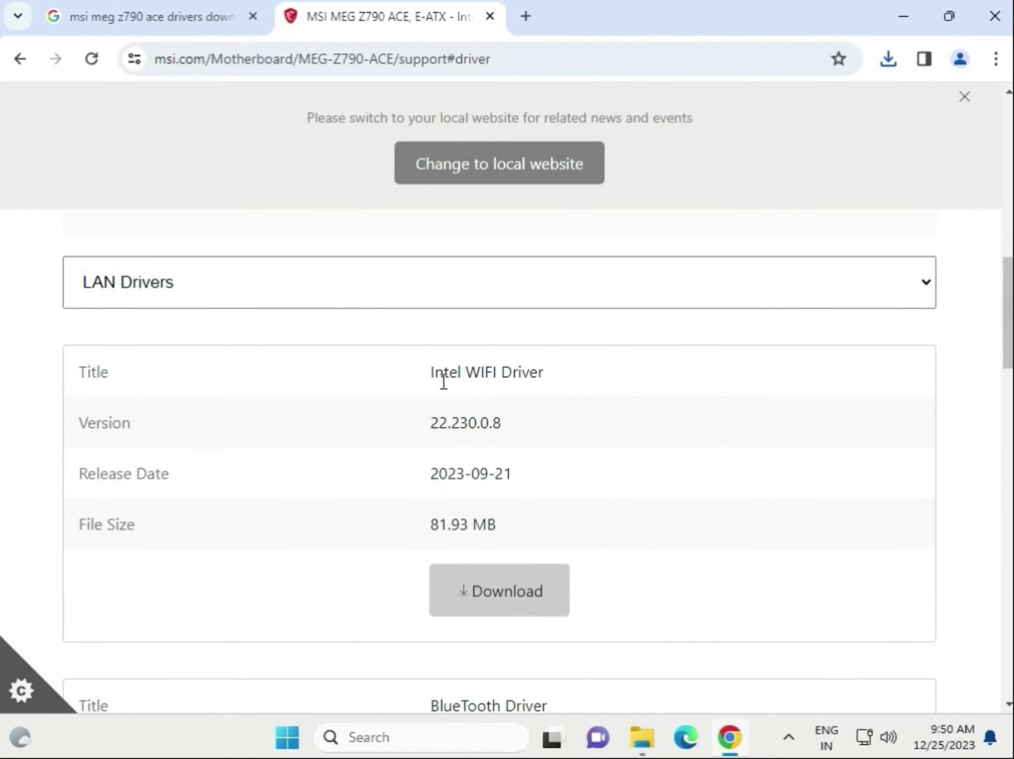
Download the Intel WIFI Driver, version 22.230.0.8, and open the downloaded intel_wifi_driver_W11 (1).zip
click(511, 594)
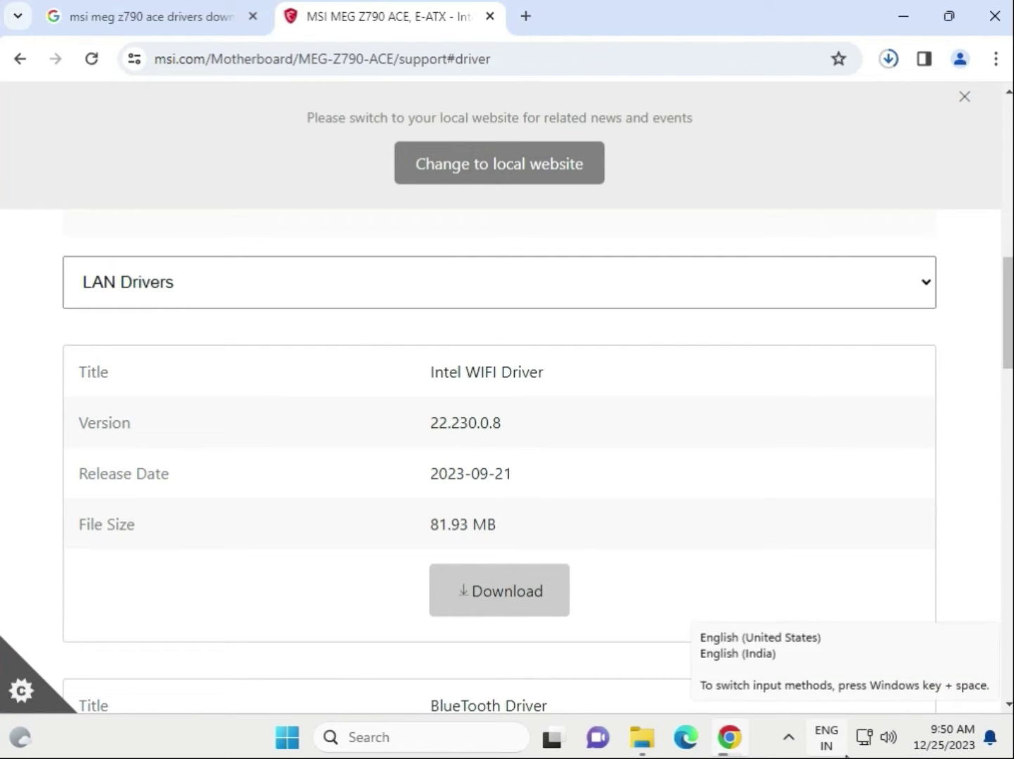
click(899, 61)
click(679, 147)
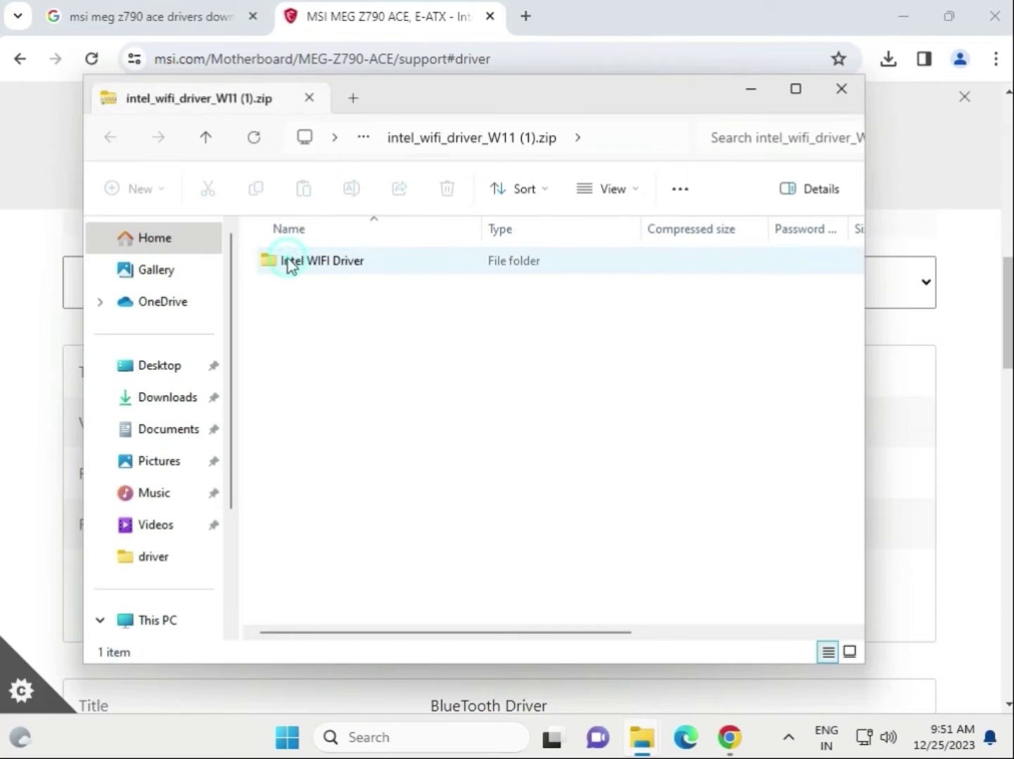
Run WirelessSetup.exe without extracting it from Intel WIFI Driver > UWD > Win64 > Installer, and close the driver folder
double_click(286, 263)
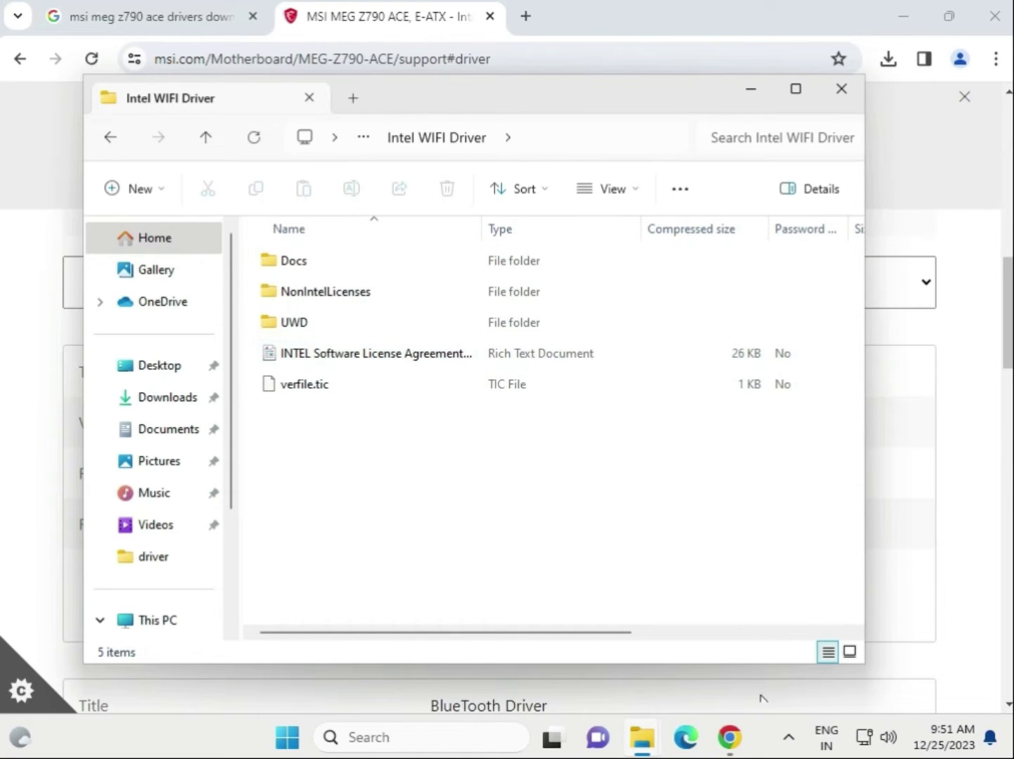
key(u)
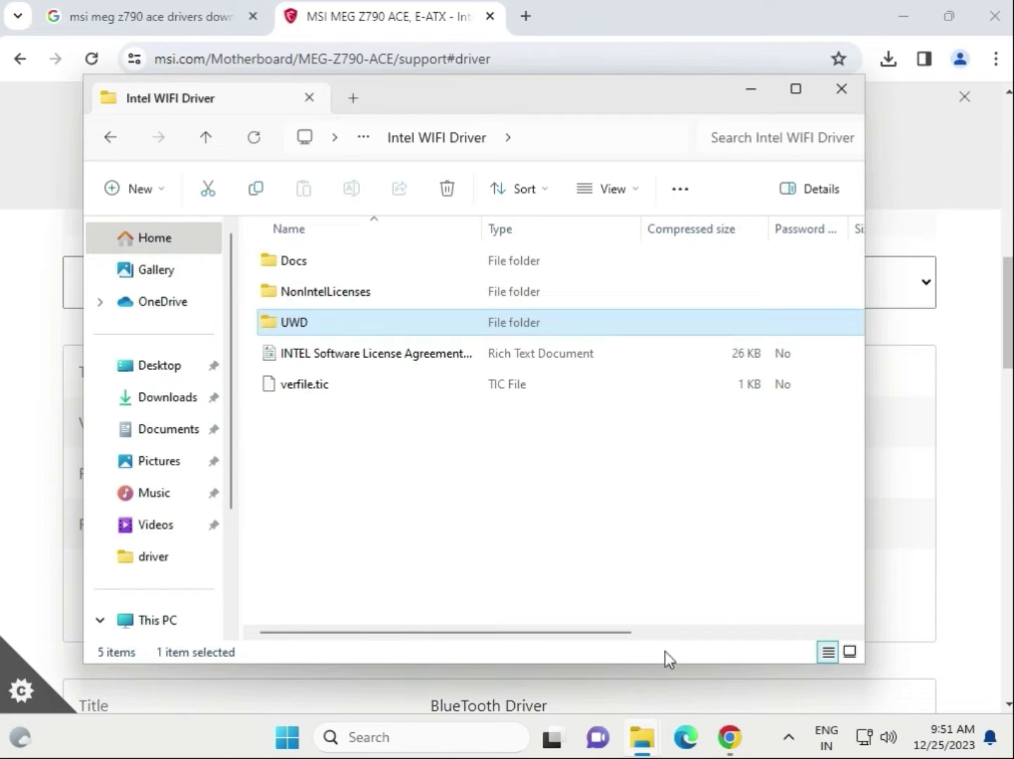
double_click(326, 324)
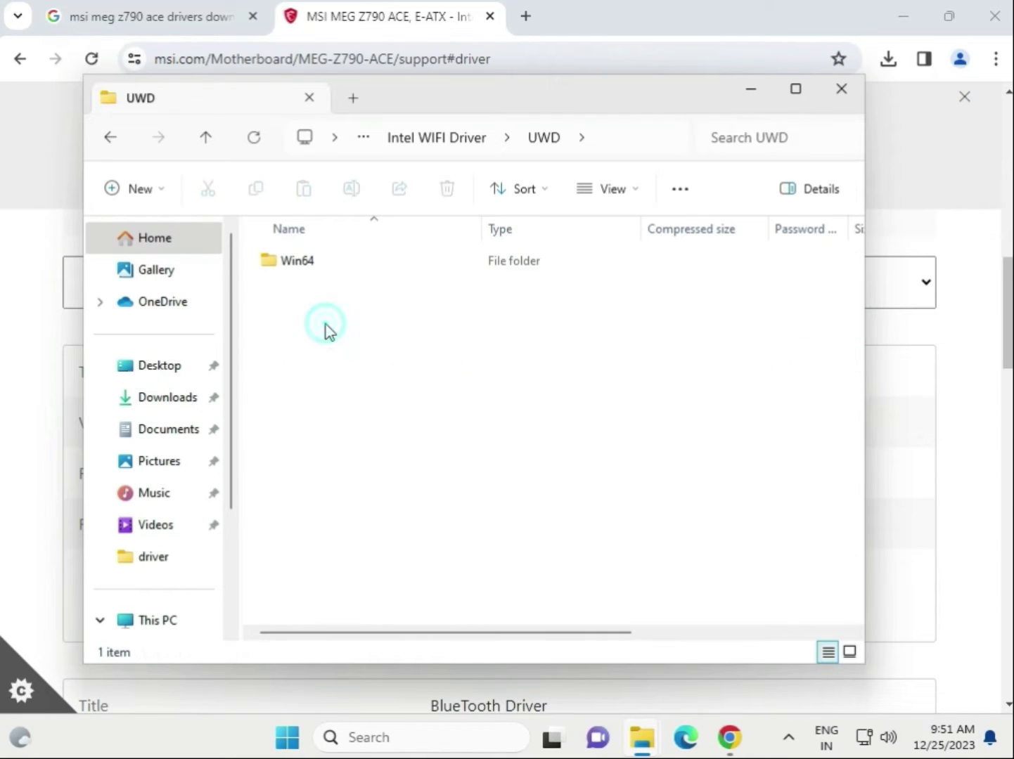
double_click(331, 263)
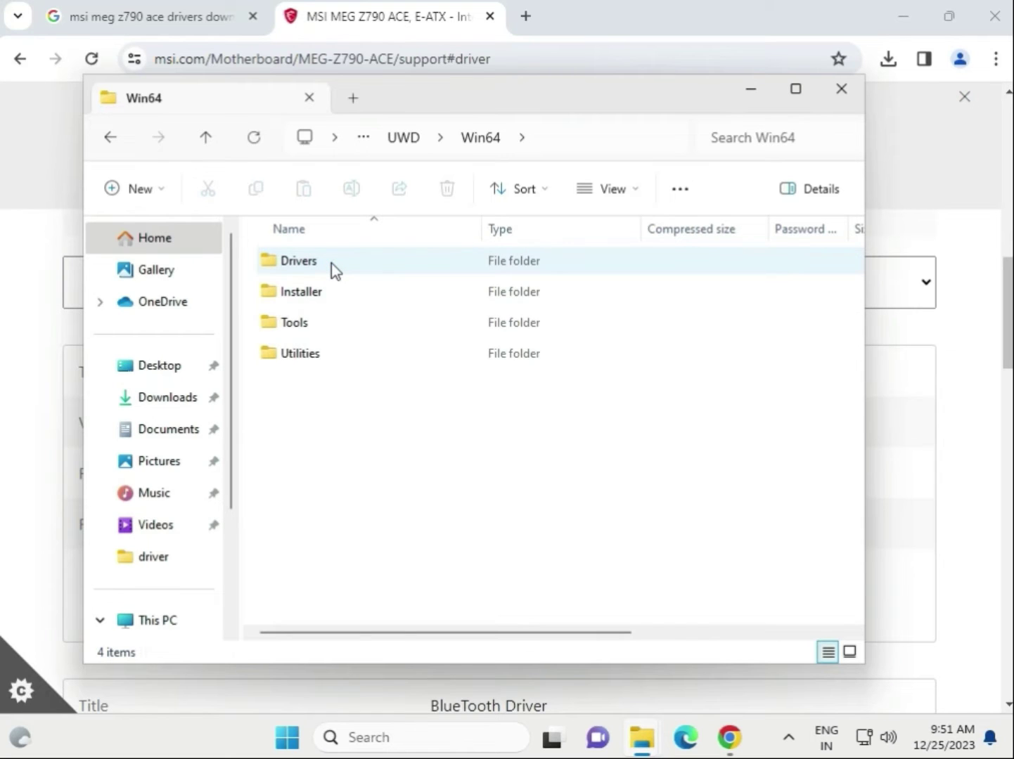
double_click(337, 292)
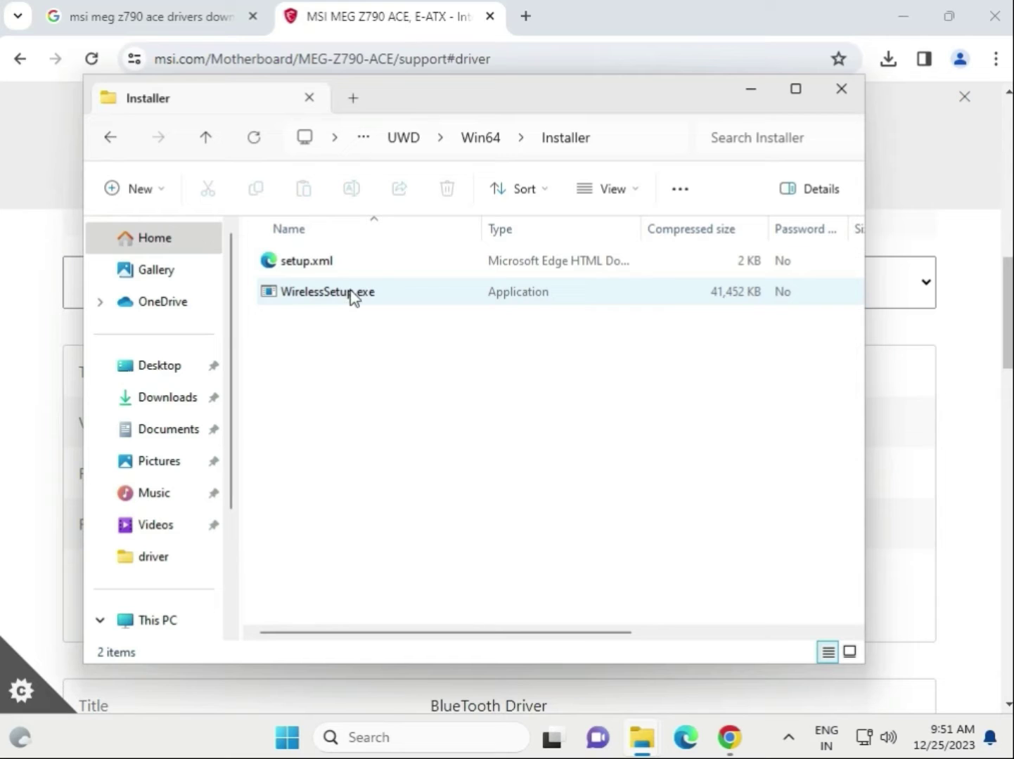
double_click(364, 292)
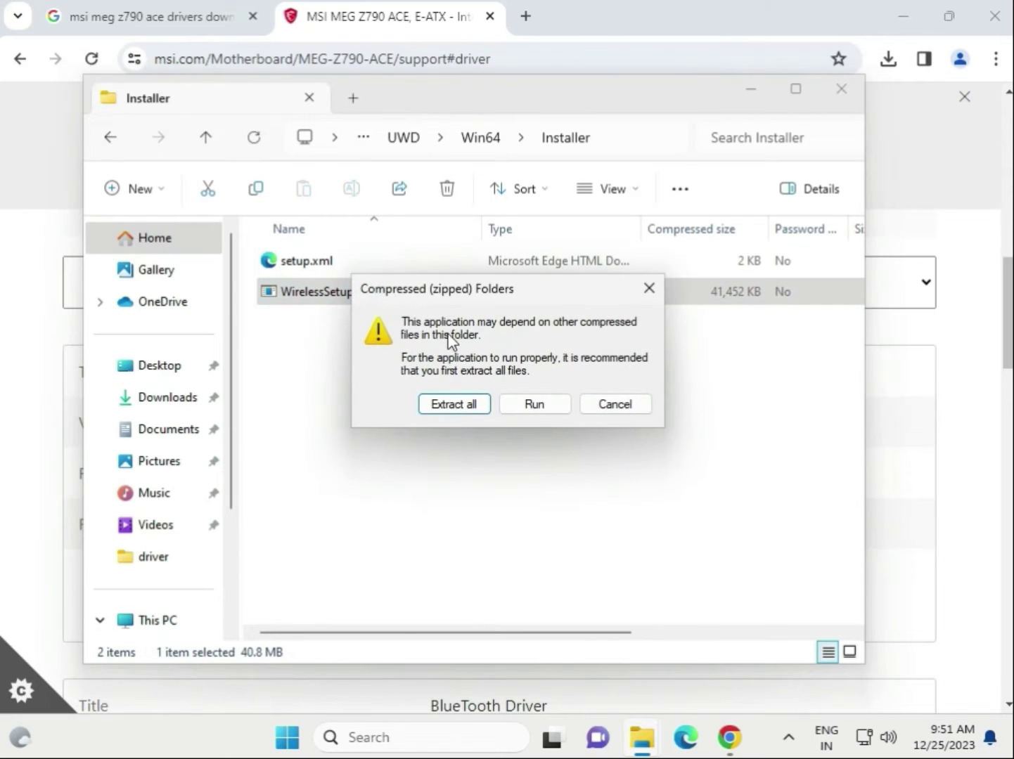
click(530, 406)
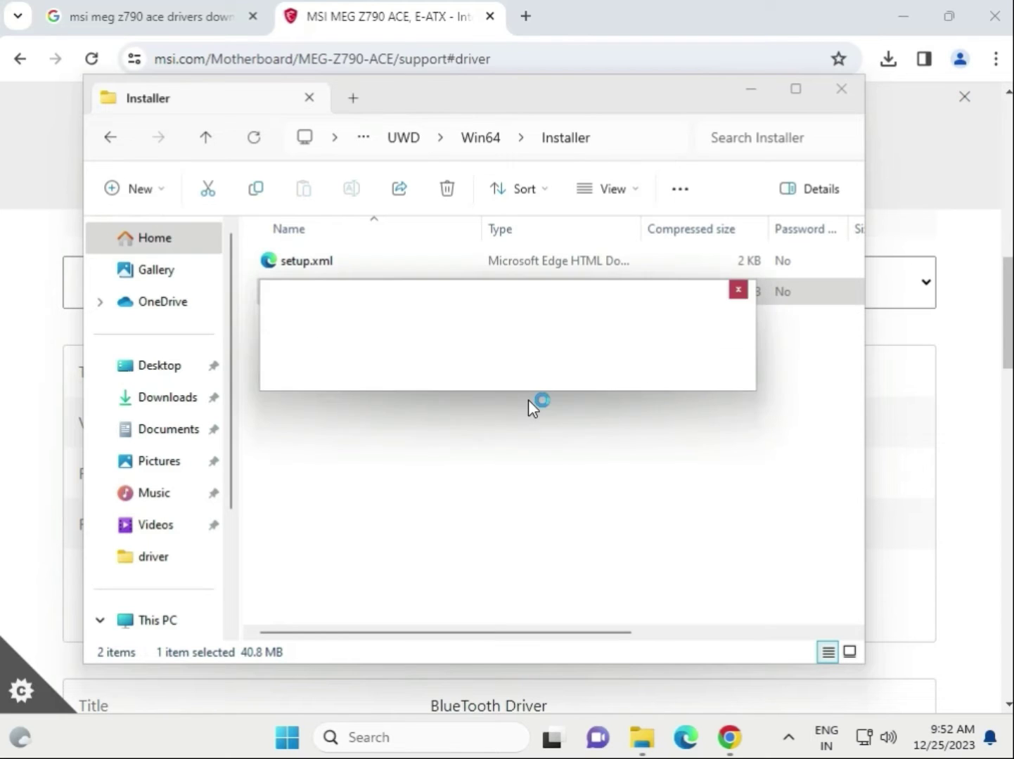
click(693, 366)
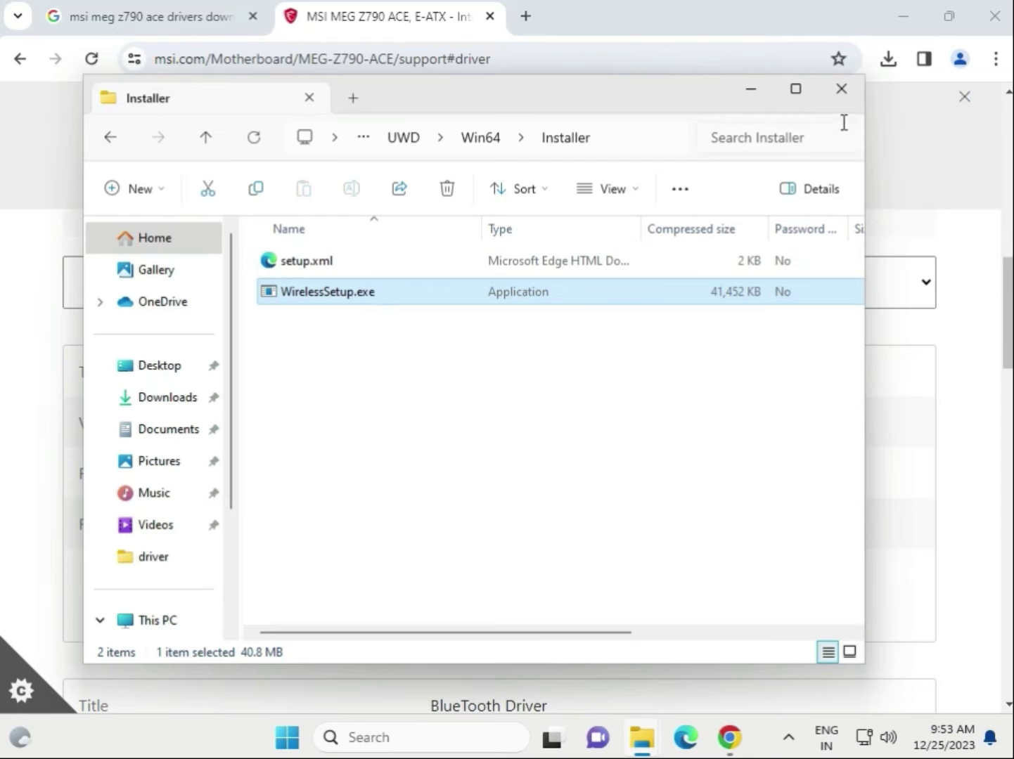
click(841, 99)
Download the BlueTooth Driver, version 22.230.0.2, and open the downloaded bt_driver_W11 (1).zip
scroll(492, 492, down, 1)
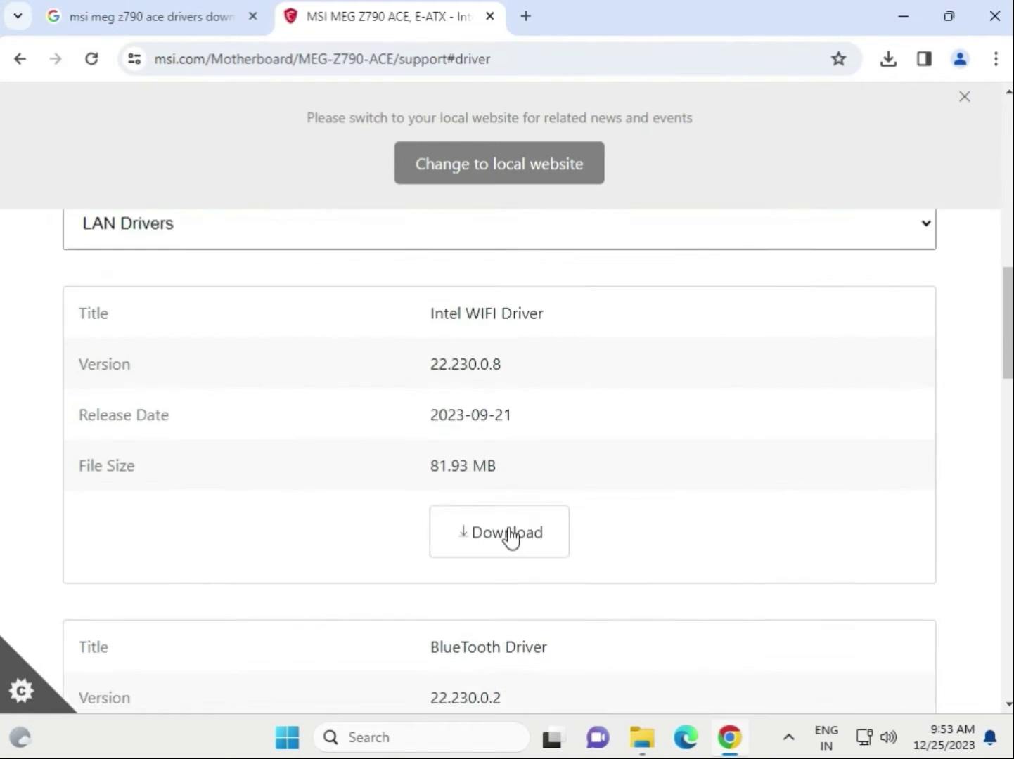
scroll(511, 539, down, 4)
click(494, 635)
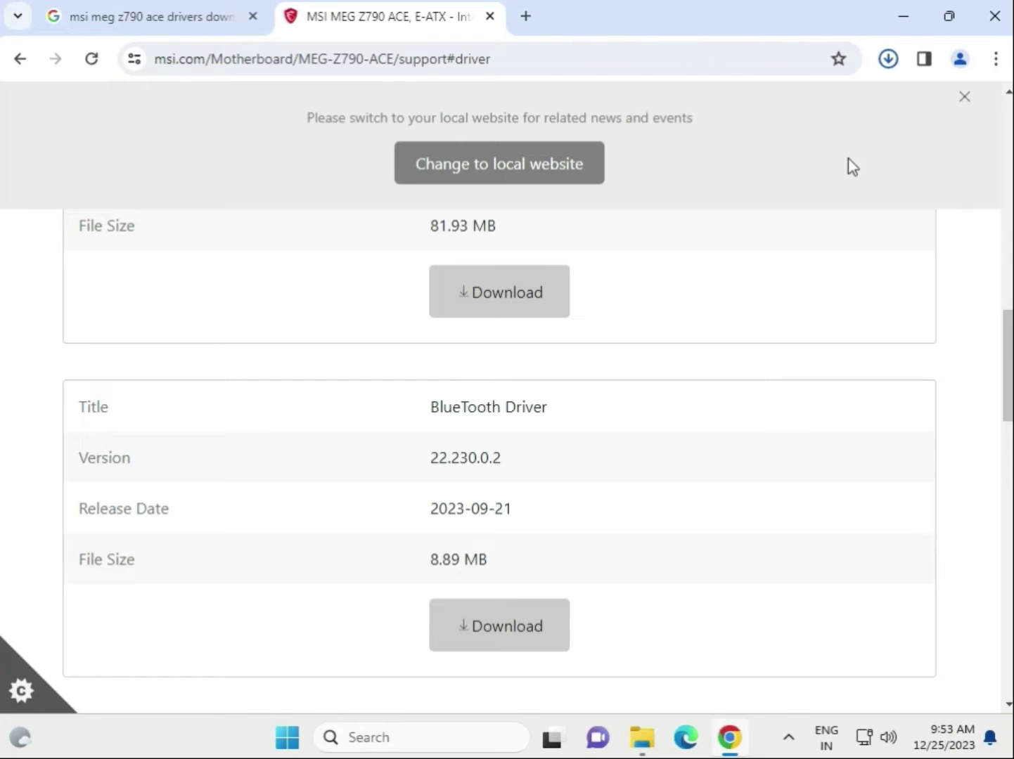
click(886, 60)
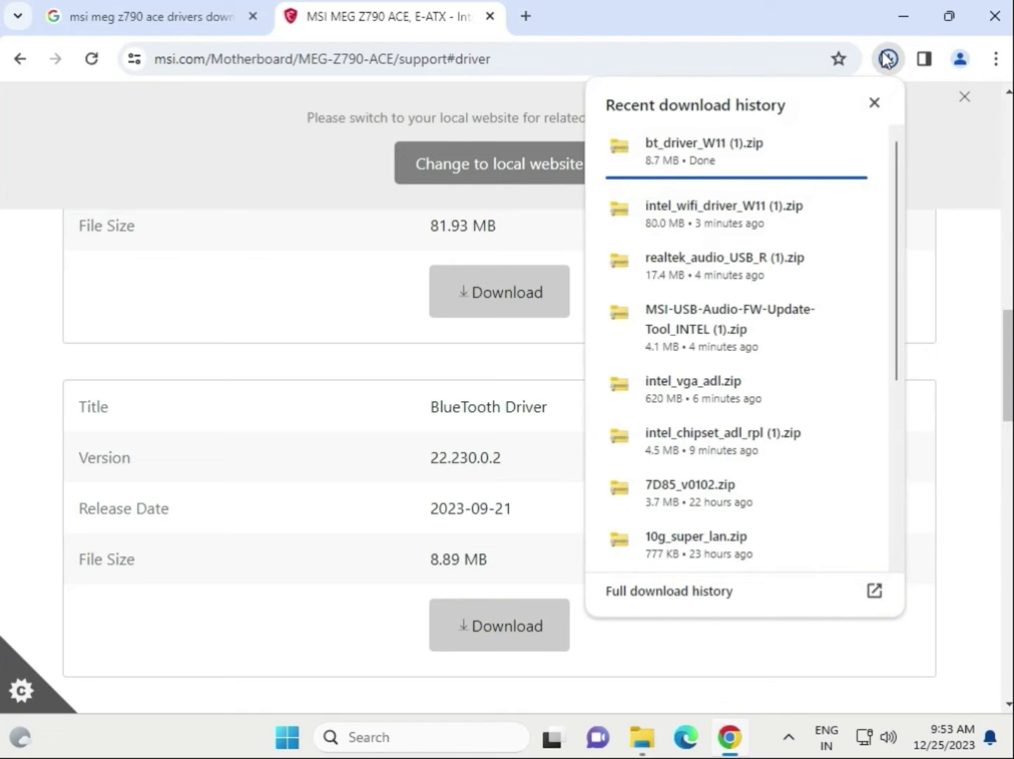
click(729, 148)
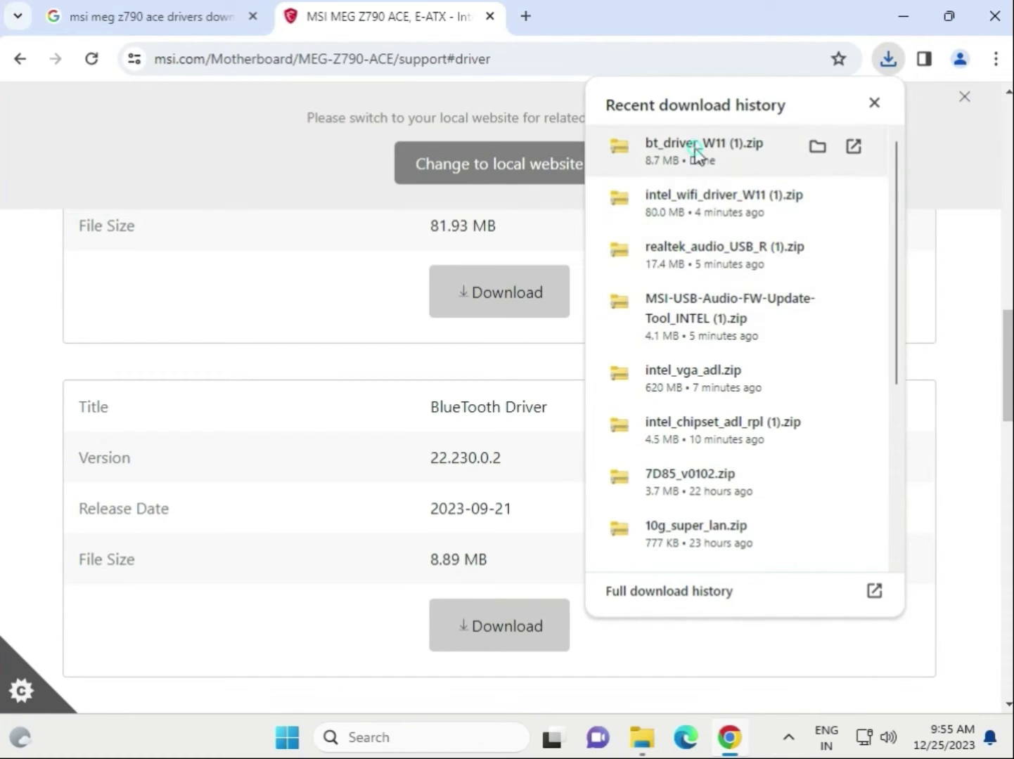
click(695, 149)
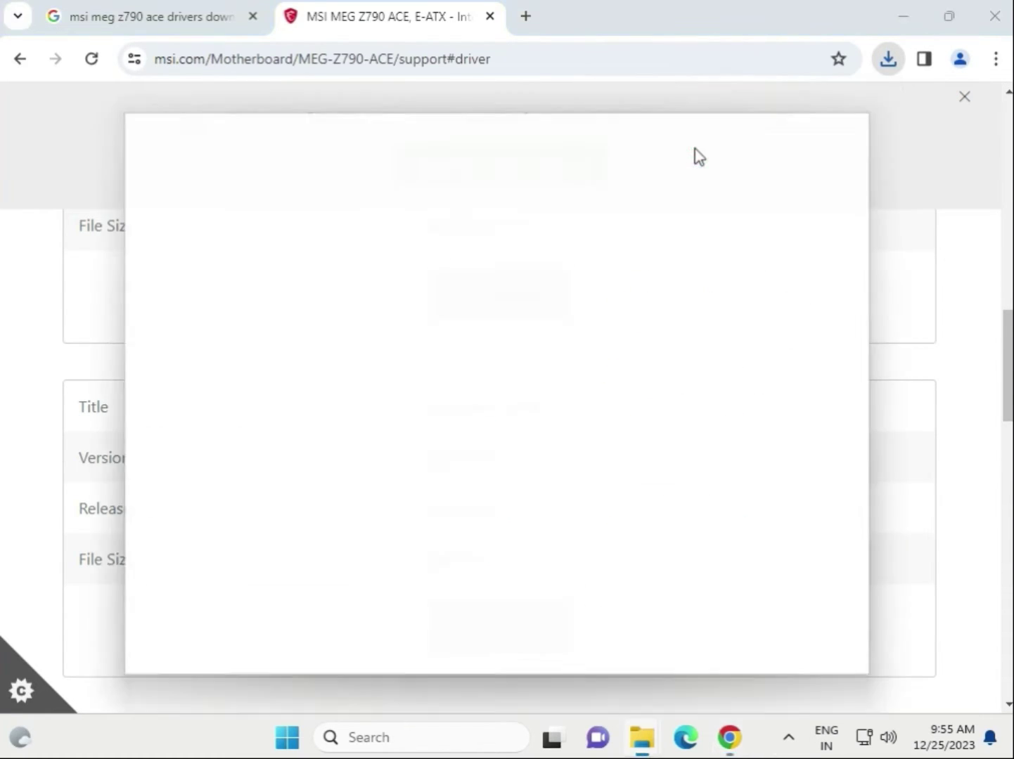
Launch Intel Bluetooth.msi from the BlueTooth Driver folder and cancel the duplicate Intel Wireless Bluetooth setup wizard
double_click(379, 295)
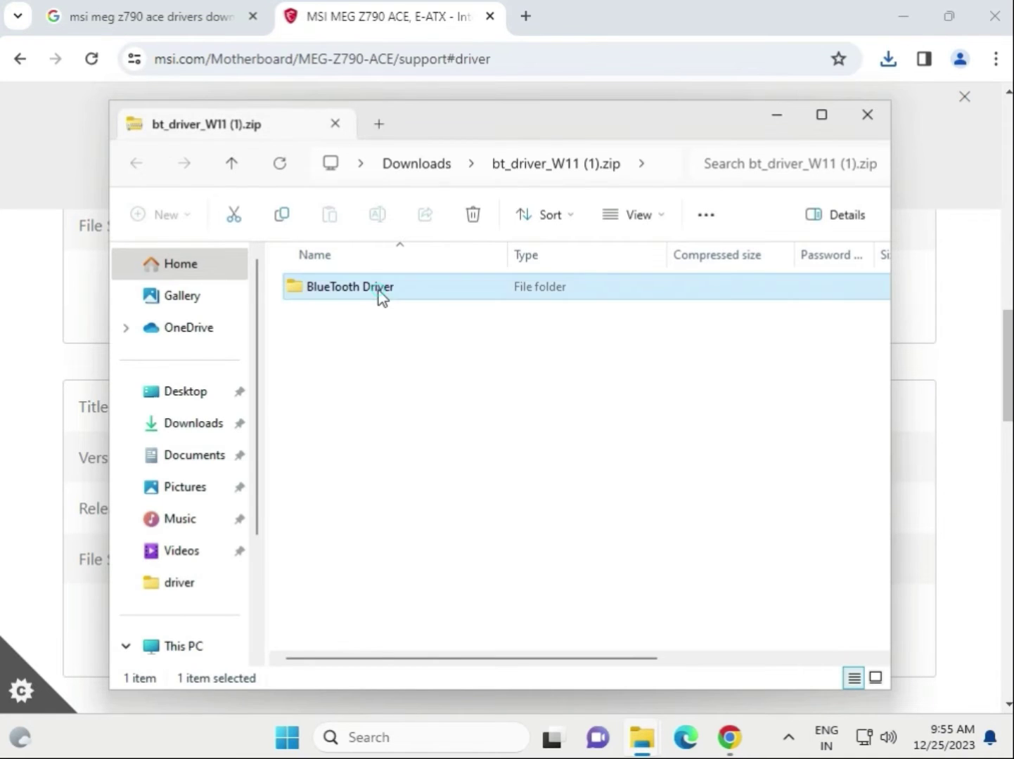
click(378, 295)
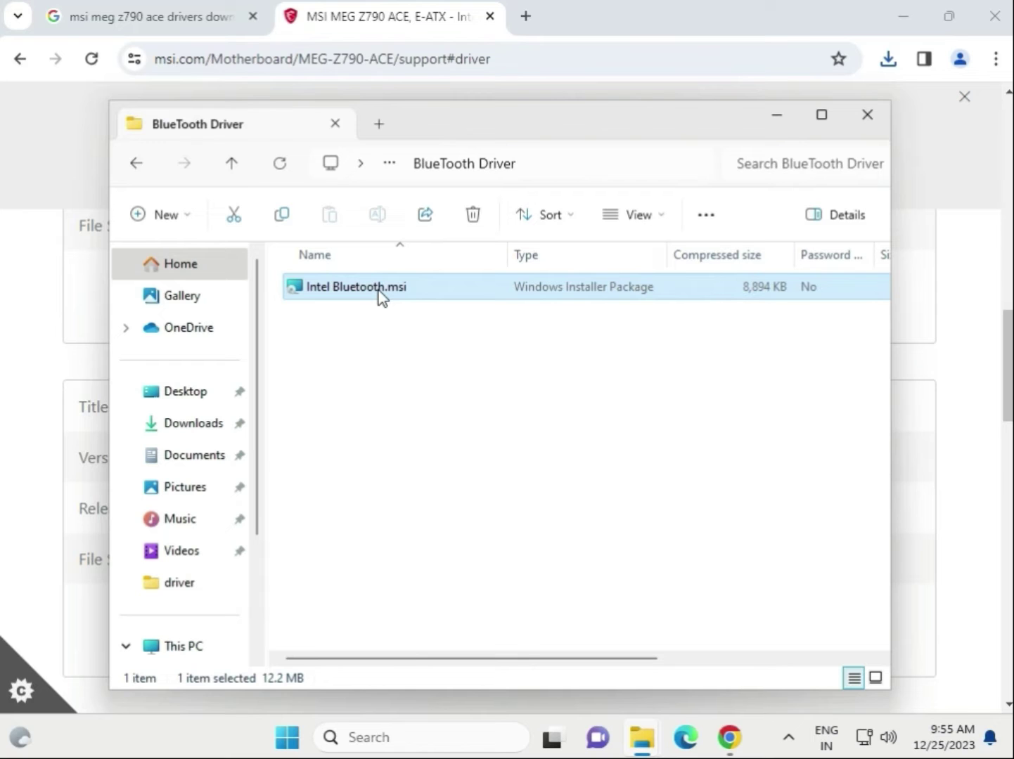
double_click(379, 295)
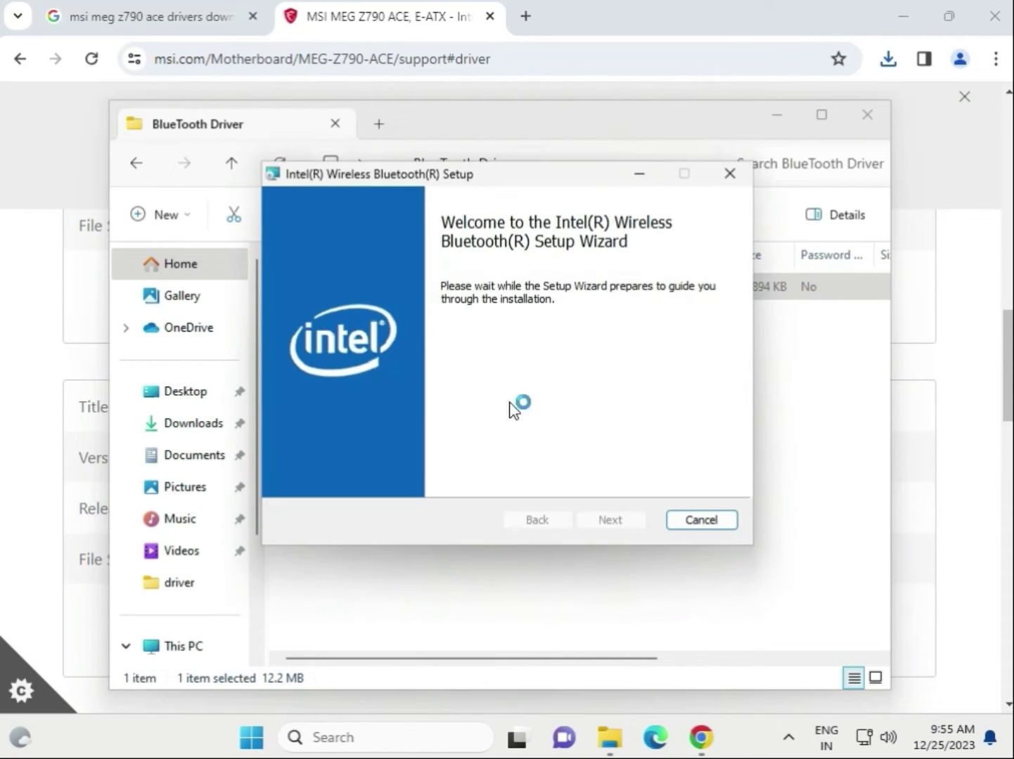
click(610, 523)
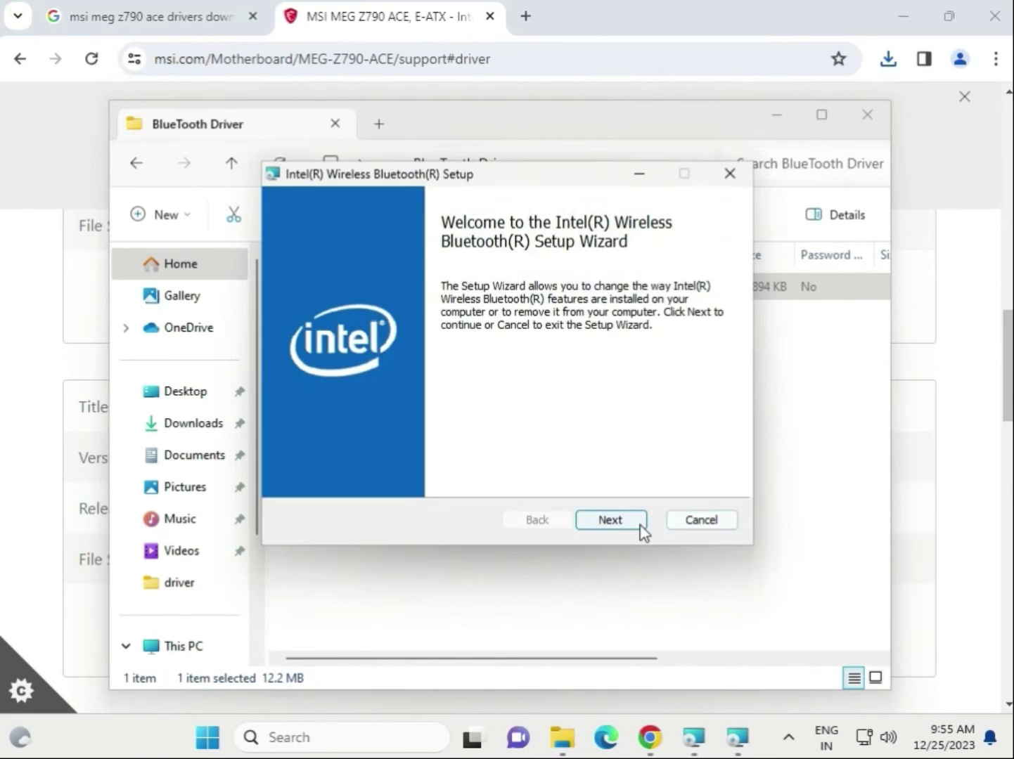
click(688, 524)
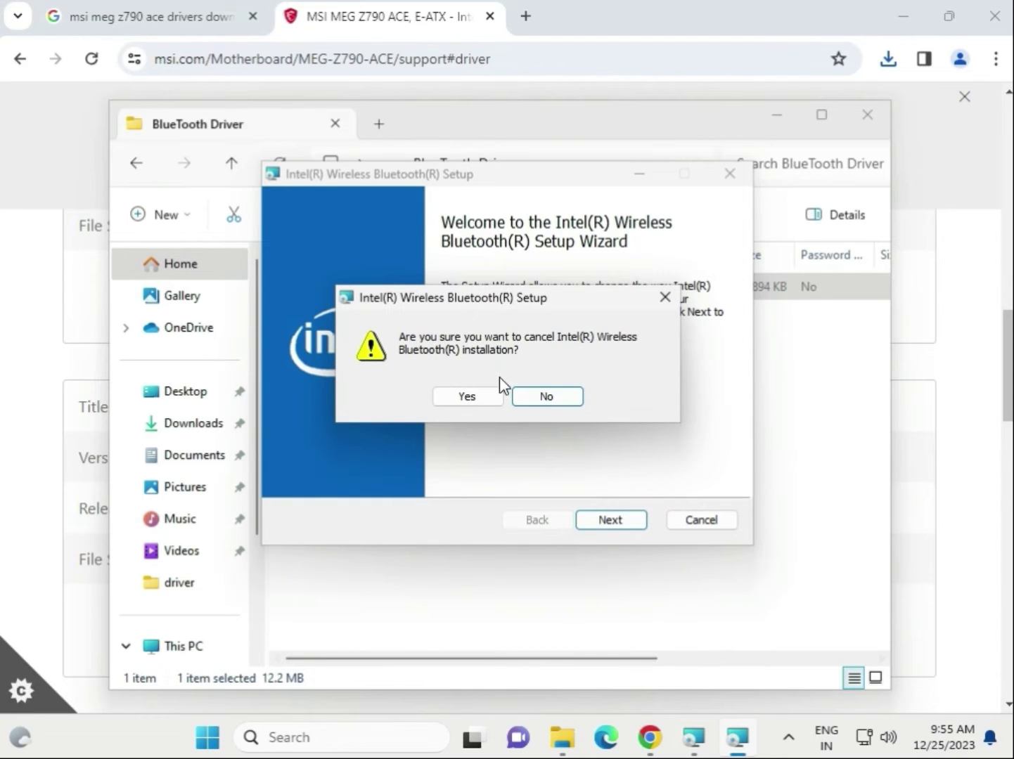
click(478, 396)
click(623, 521)
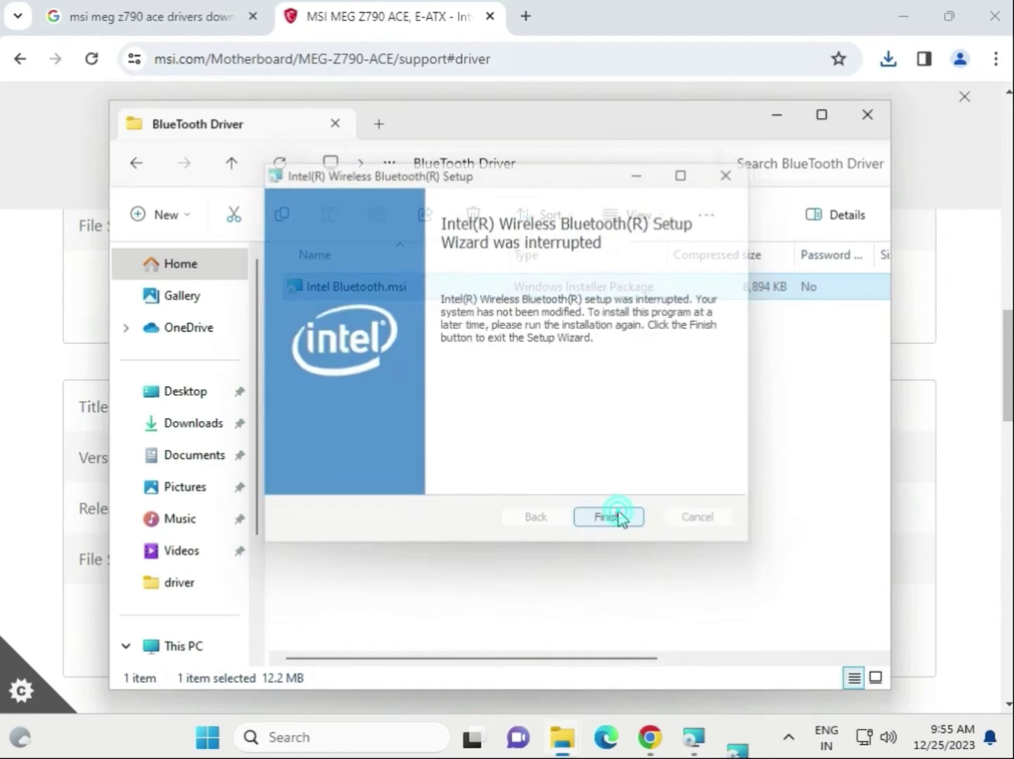
Repair the Intel Wireless Bluetooth installation in the remaining setup wizard, allowing it to make changes, and close the driver folder
click(737, 736)
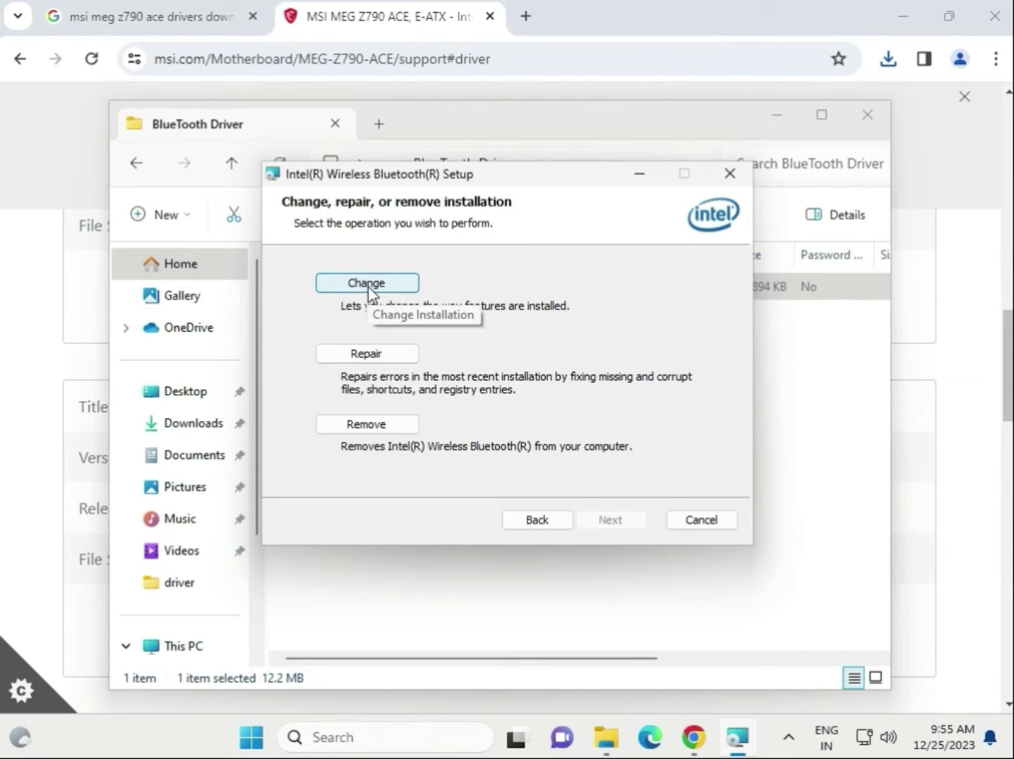
click(373, 357)
click(575, 519)
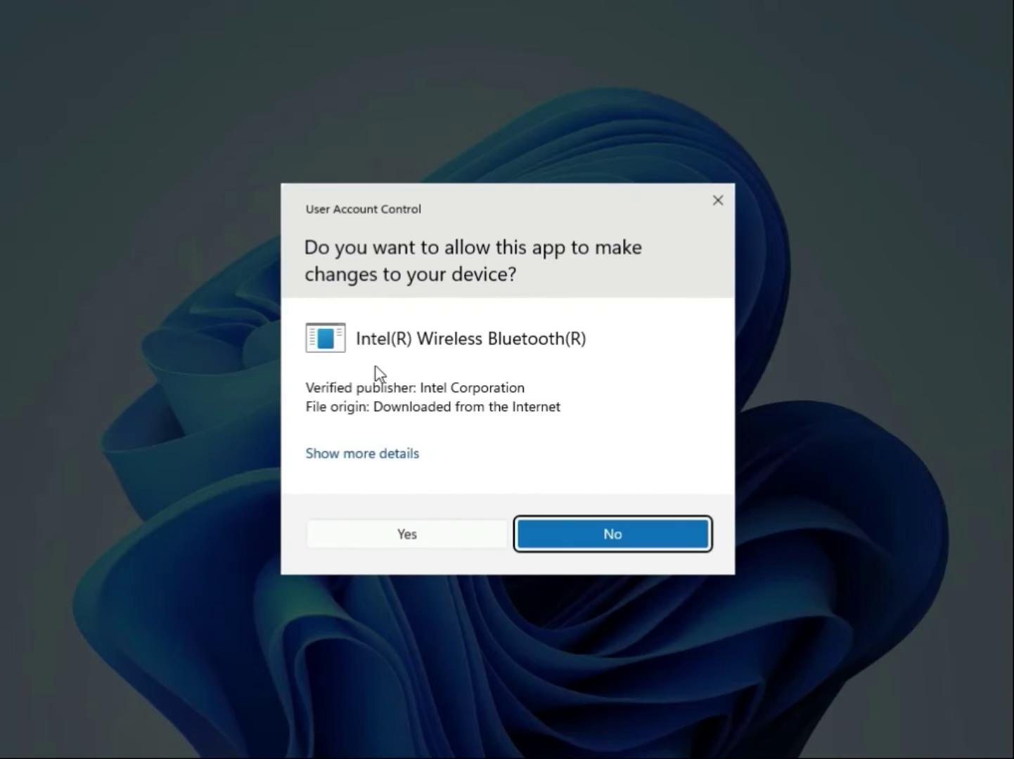
click(454, 541)
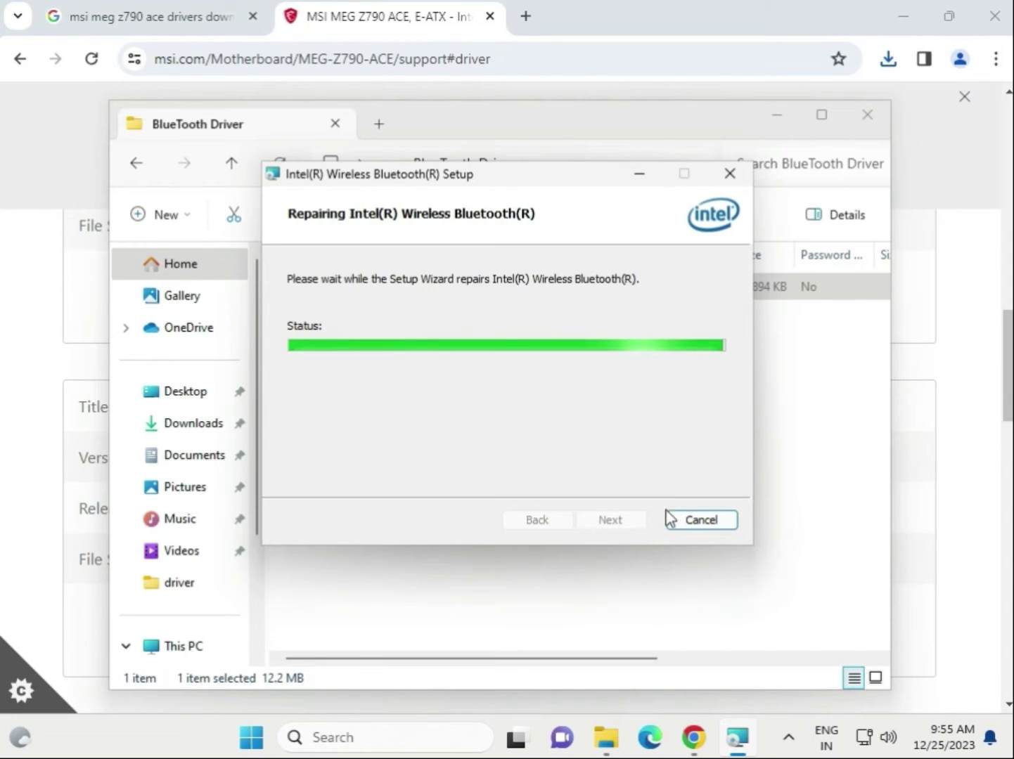
click(911, 185)
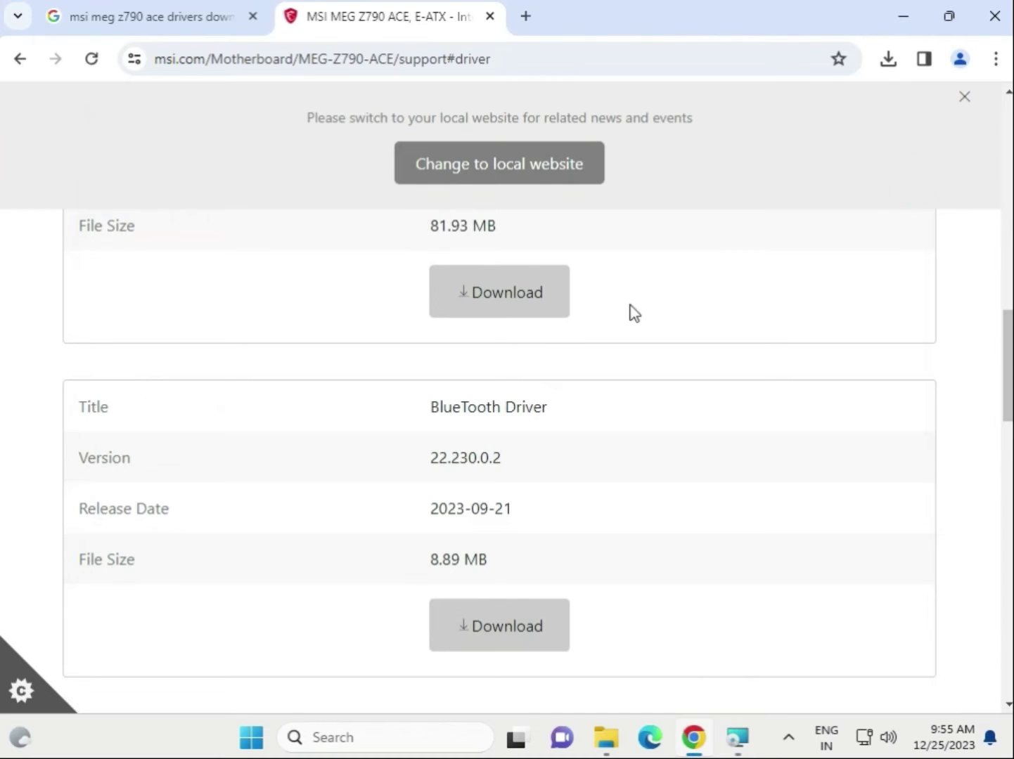
Download the Intel Network Drivers, version 2.1.3.15, and open the downloaded Intel_Network_inf_w11 (1).zip
scroll(634, 415, down, 4)
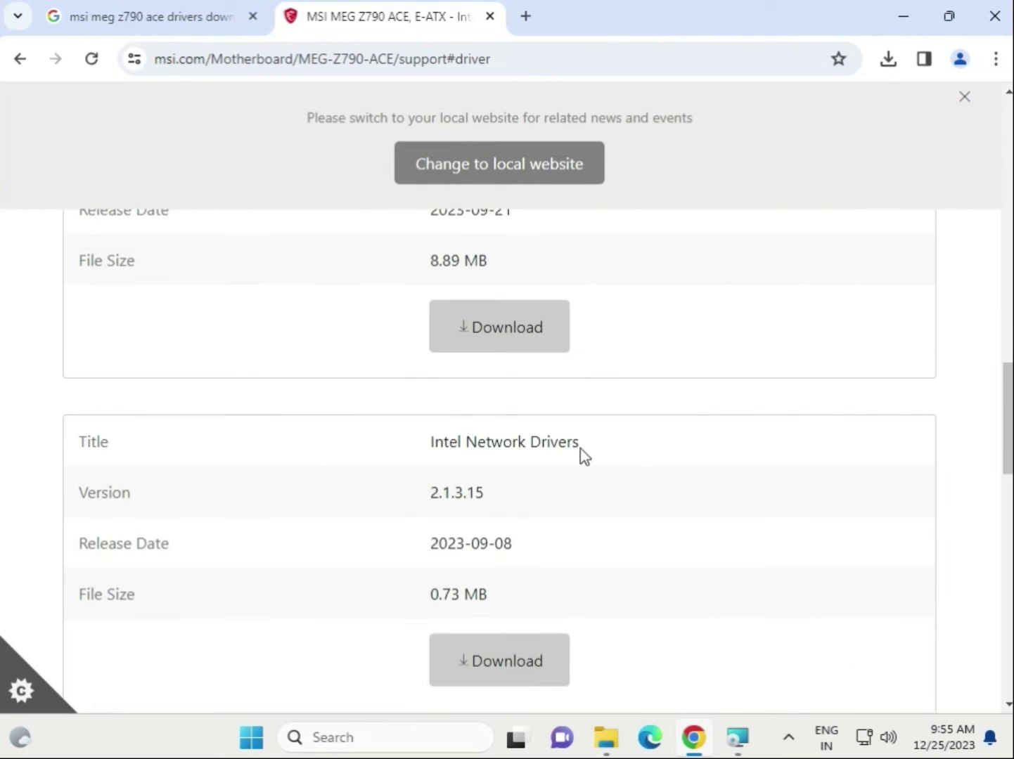
click(505, 665)
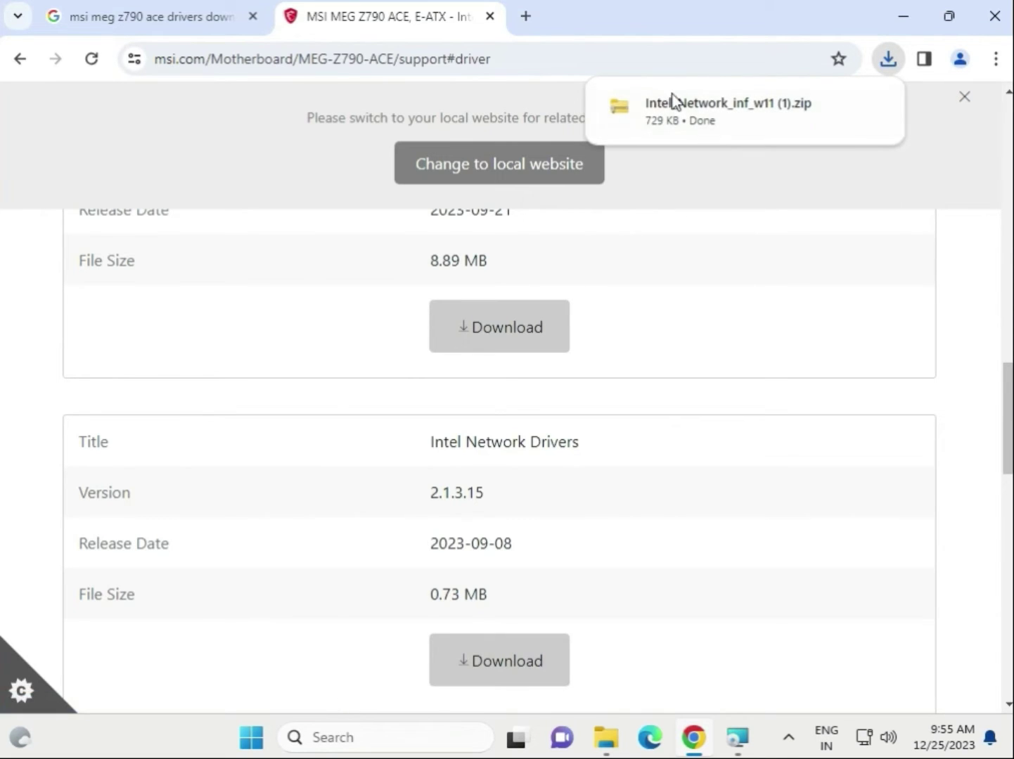
click(677, 107)
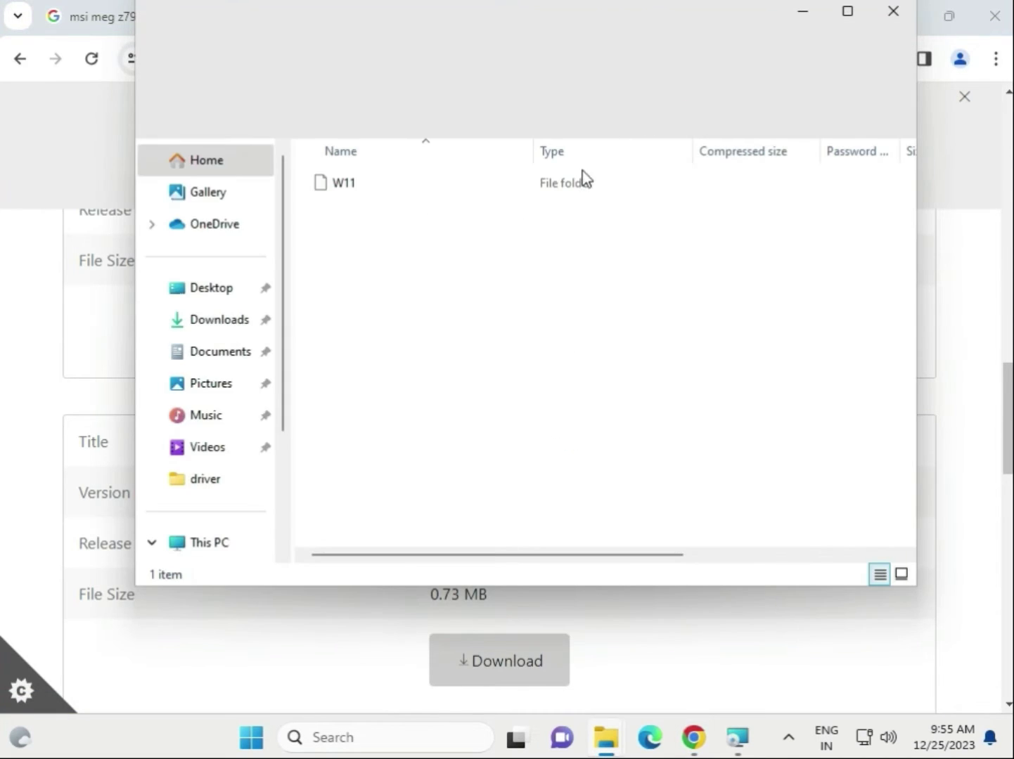
Run MSI SetupDrv64.exe from the W11 folder without extracting the files, and allow it to make changes
double_click(372, 188)
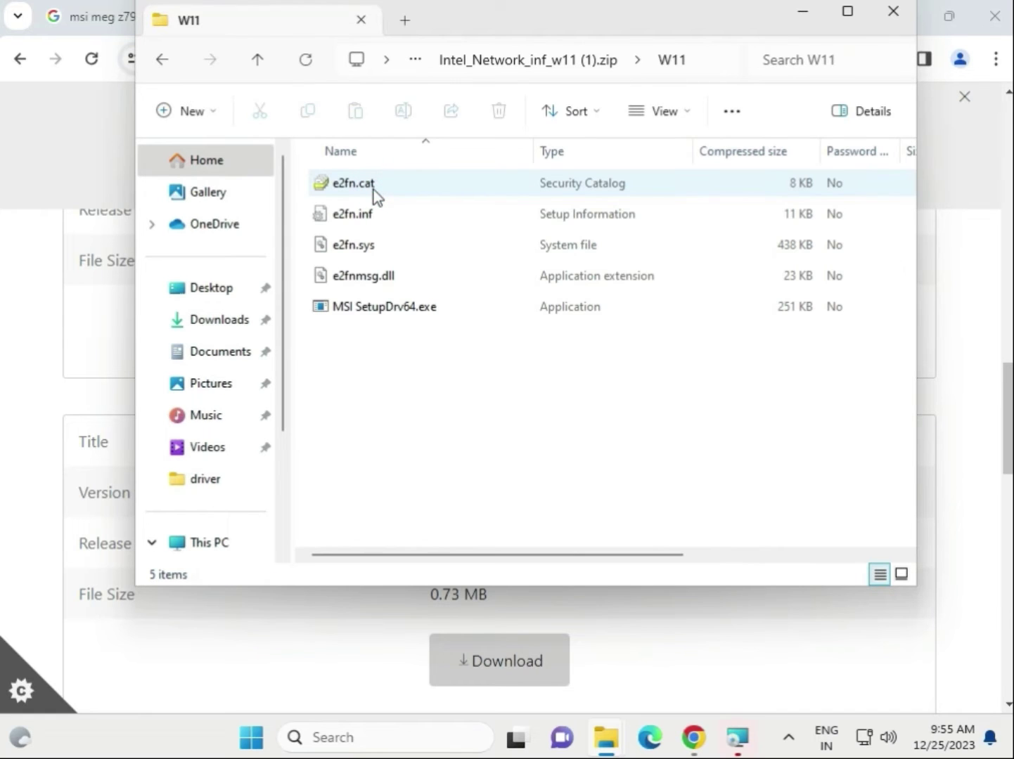
click(397, 314)
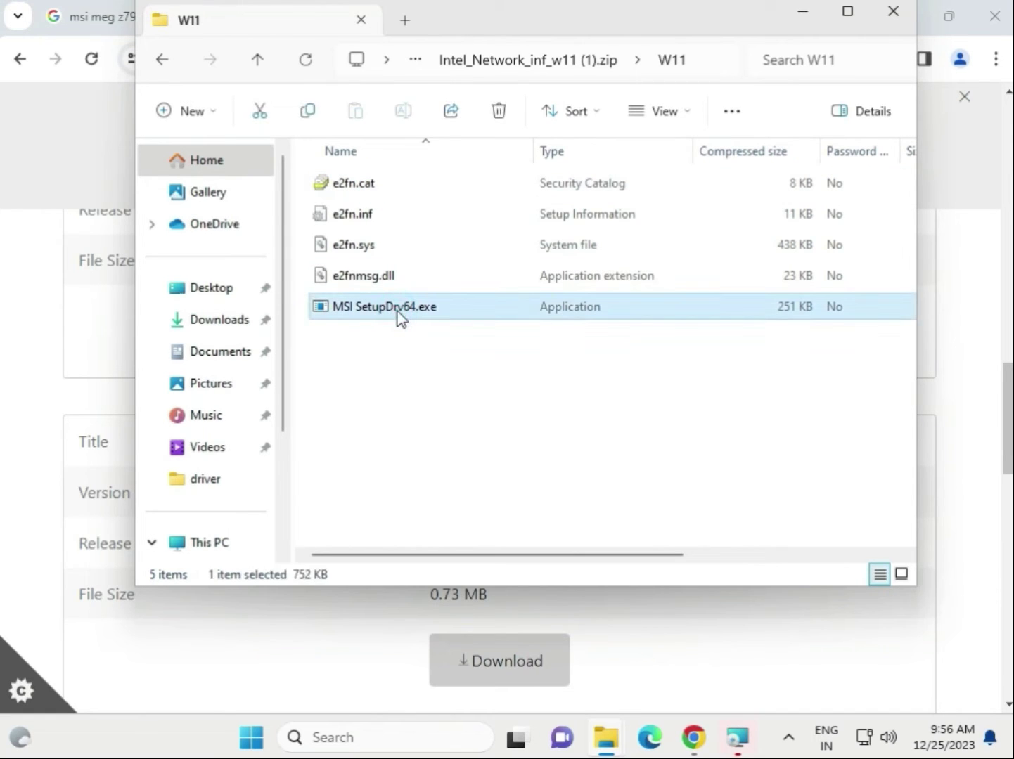
double_click(398, 313)
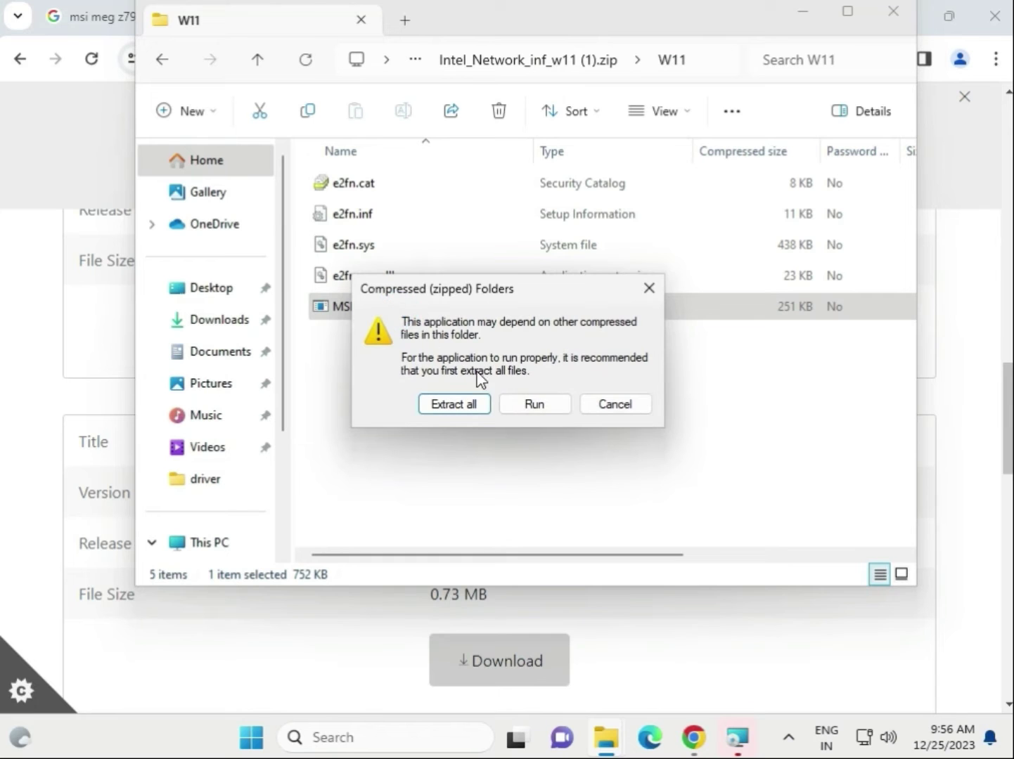
click(524, 398)
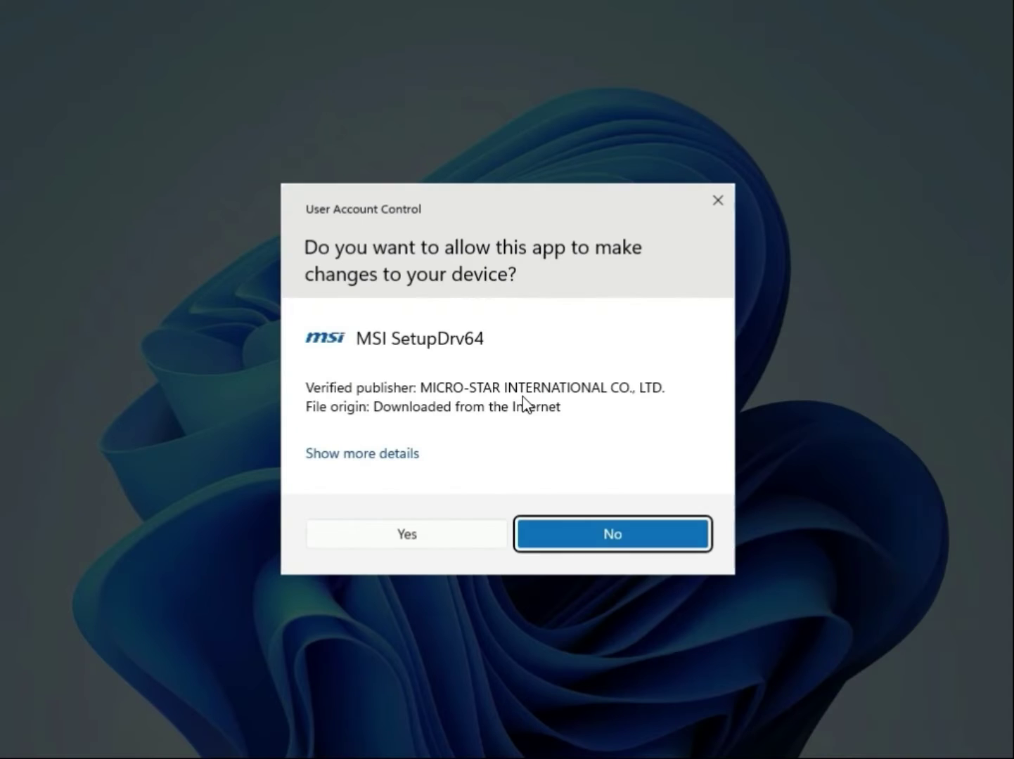
click(444, 540)
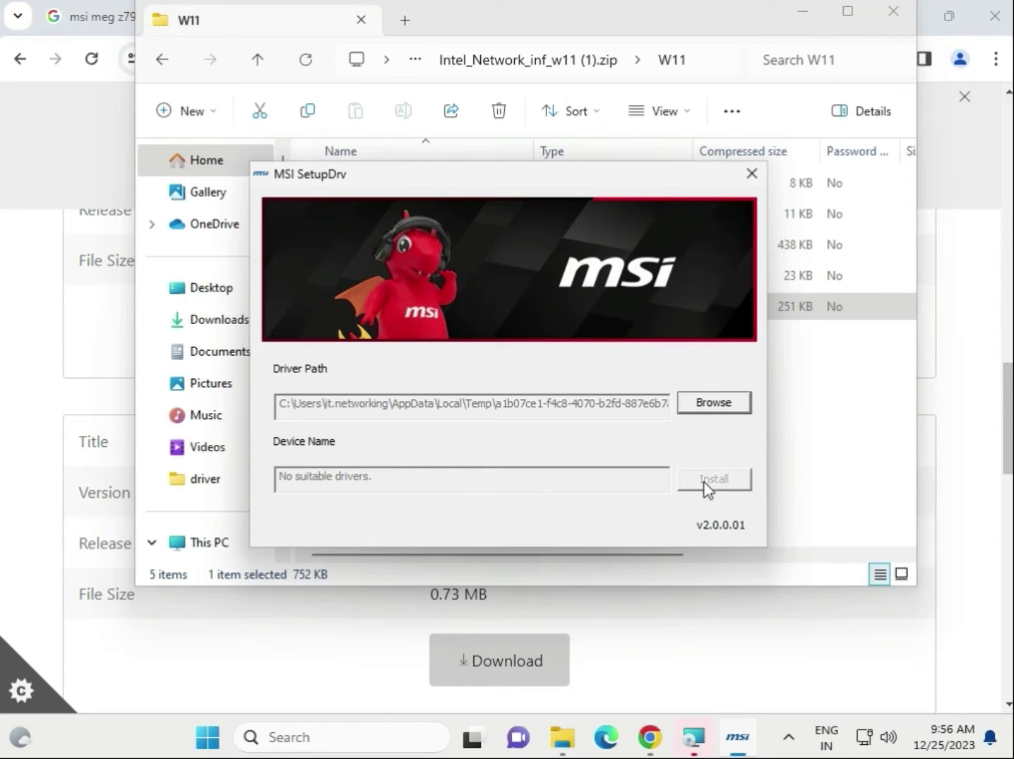
Close the MSI SetupDrv installer and the W11 folder, and return to the BlueTooth Driver entry on the support page
click(750, 174)
click(884, 17)
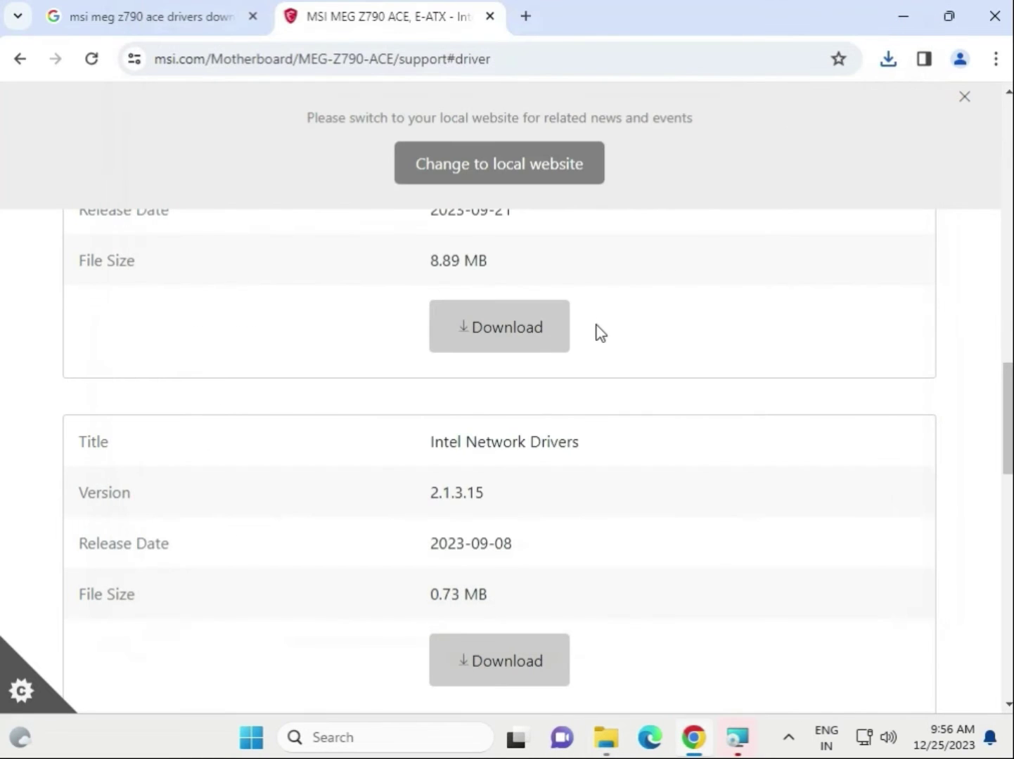
scroll(589, 338, up, 5)
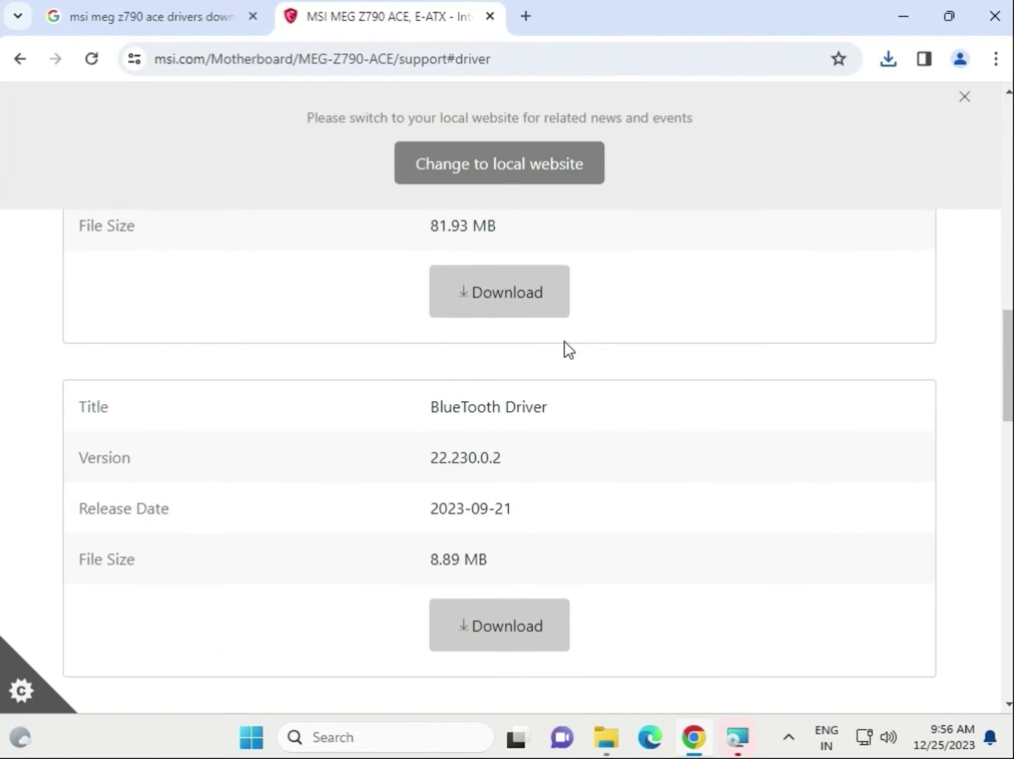
Show the On-Board SATA AHCI/RAID Drivers category with the Intel Rapid Storage Technology Driver on the support page
scroll(542, 358, up, 3)
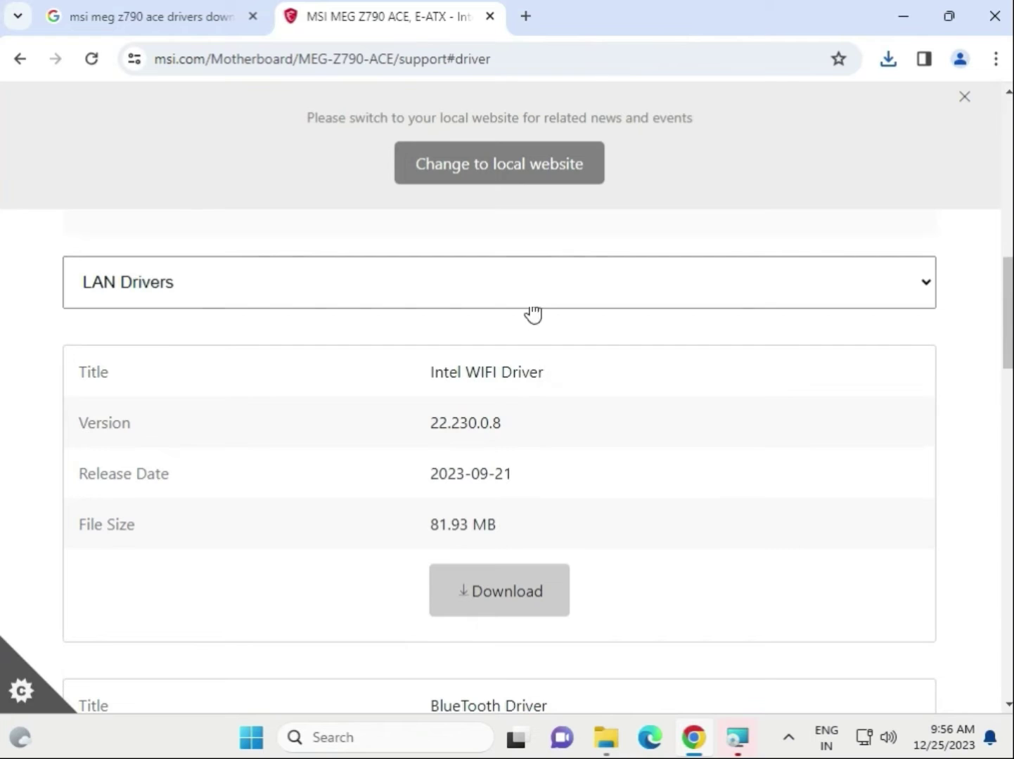
click(532, 296)
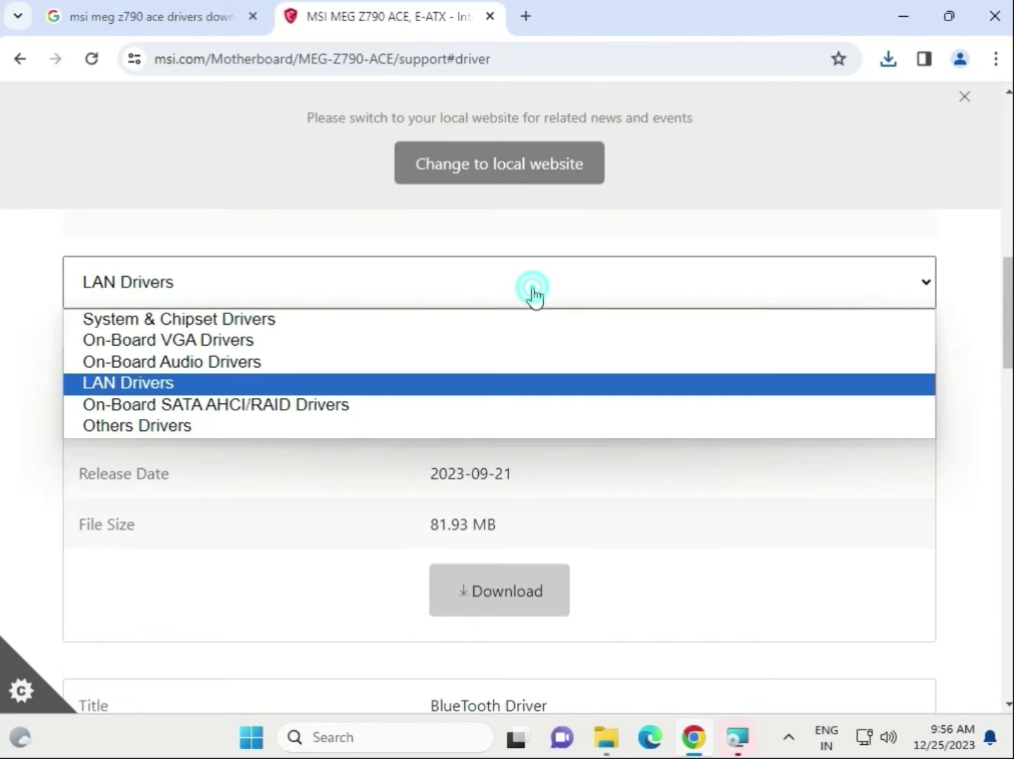
click(353, 406)
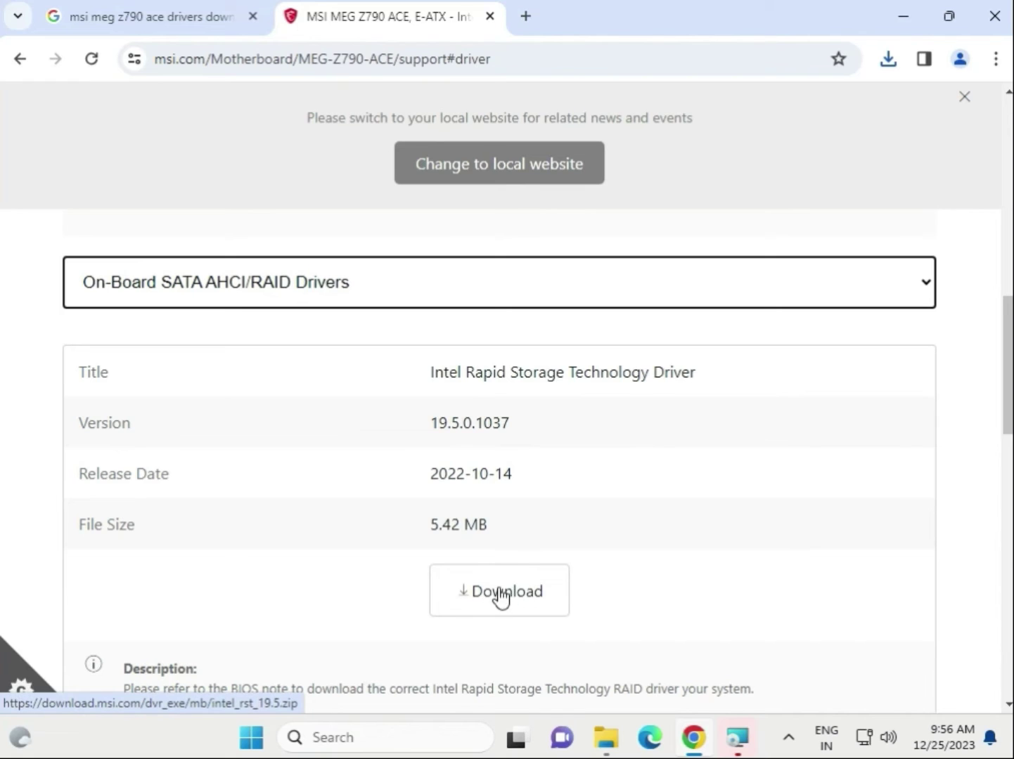
Switch the driver category to Others Drivers and examine the Intel Dynamic Tuning Technology and Intel Serial IO Drivers entries
click(309, 302)
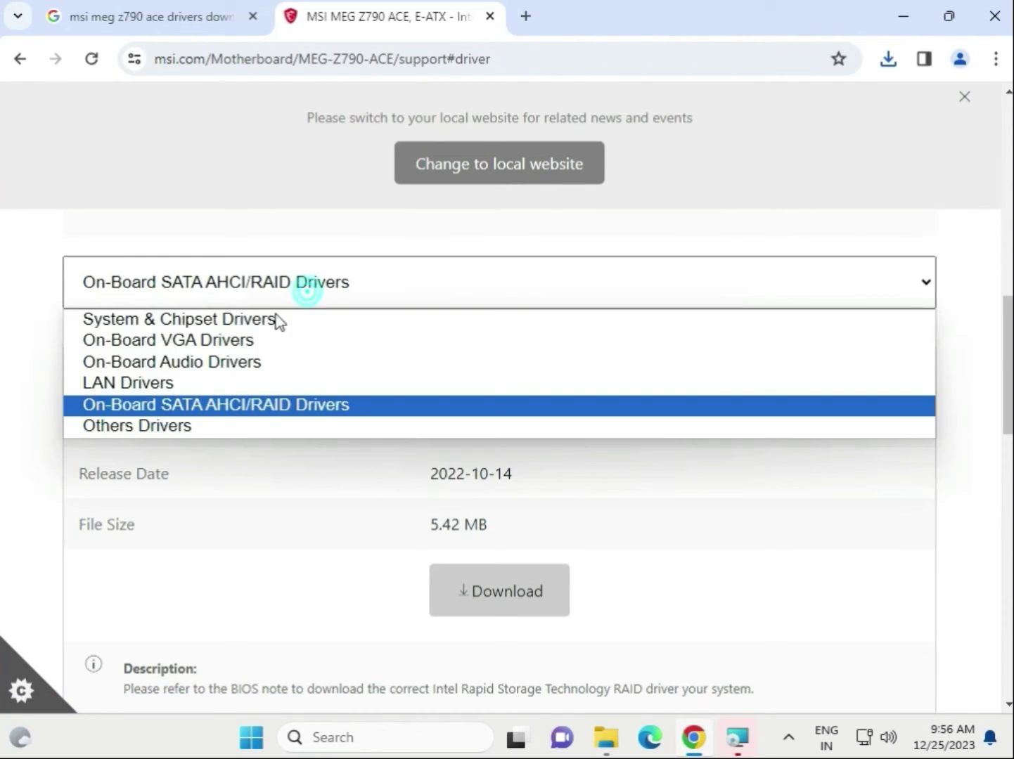
click(251, 429)
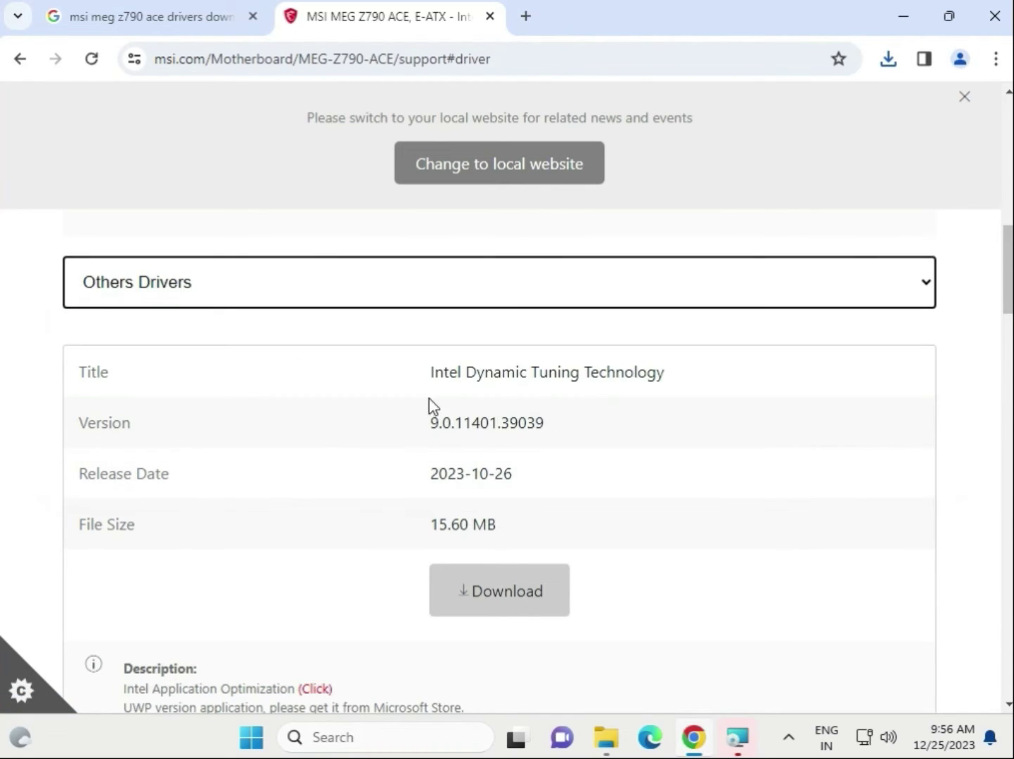
drag(428, 373, 691, 381)
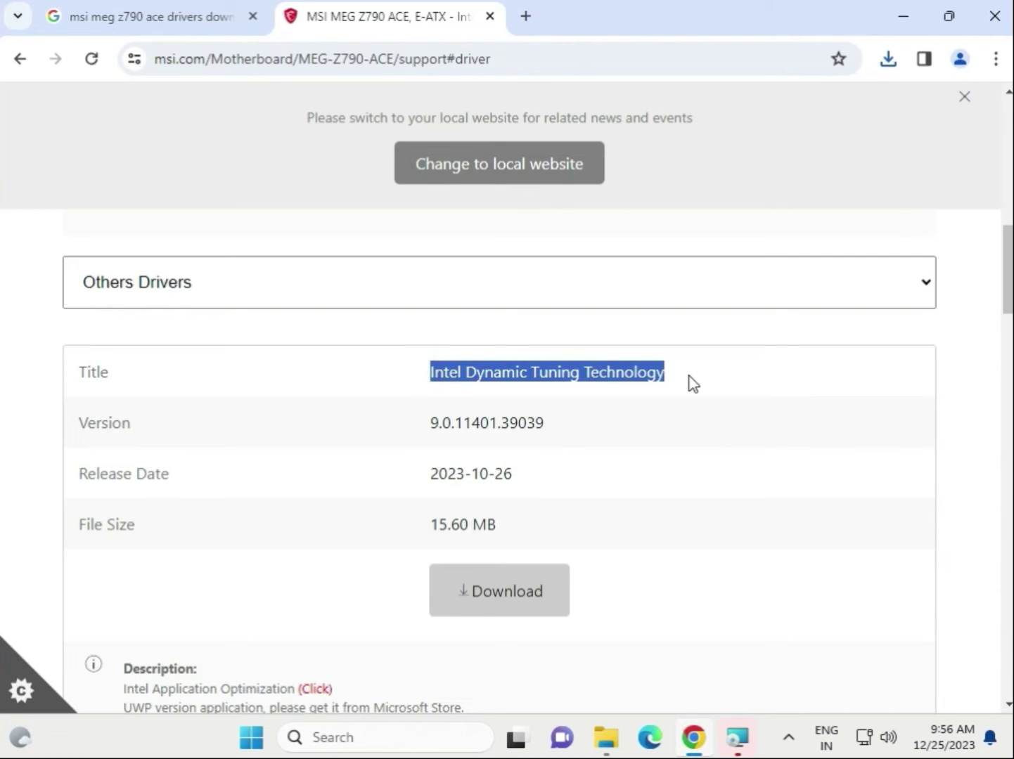
scroll(640, 463, down, 4)
drag(540, 500, 431, 498)
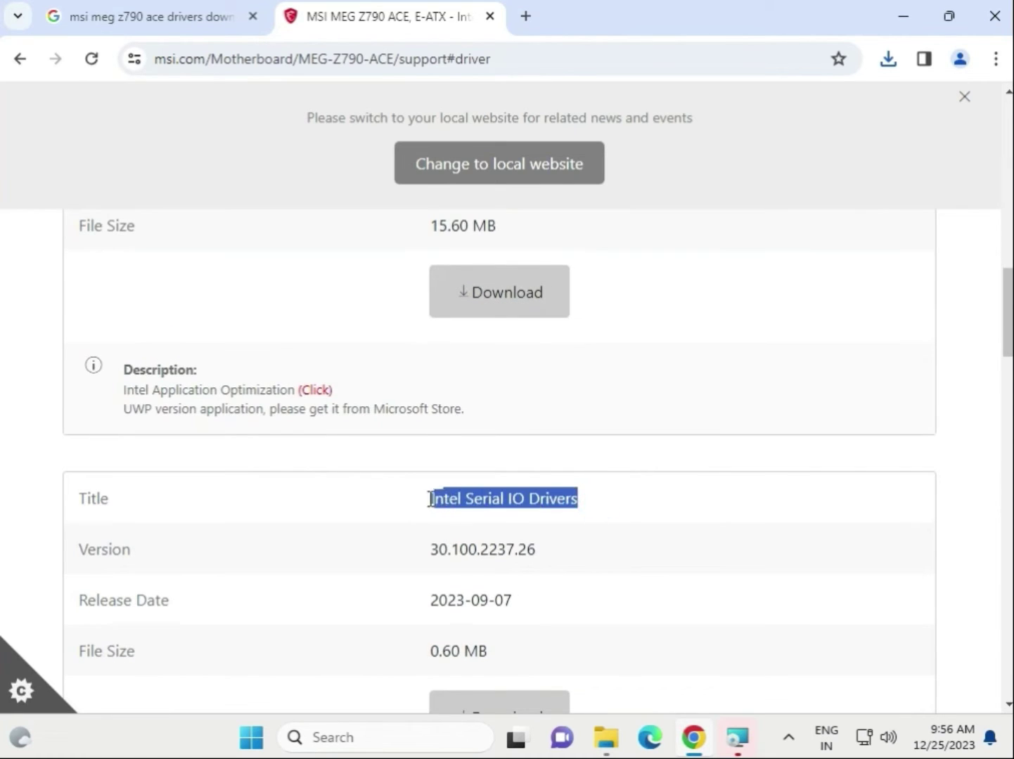
scroll(424, 503, up, 5)
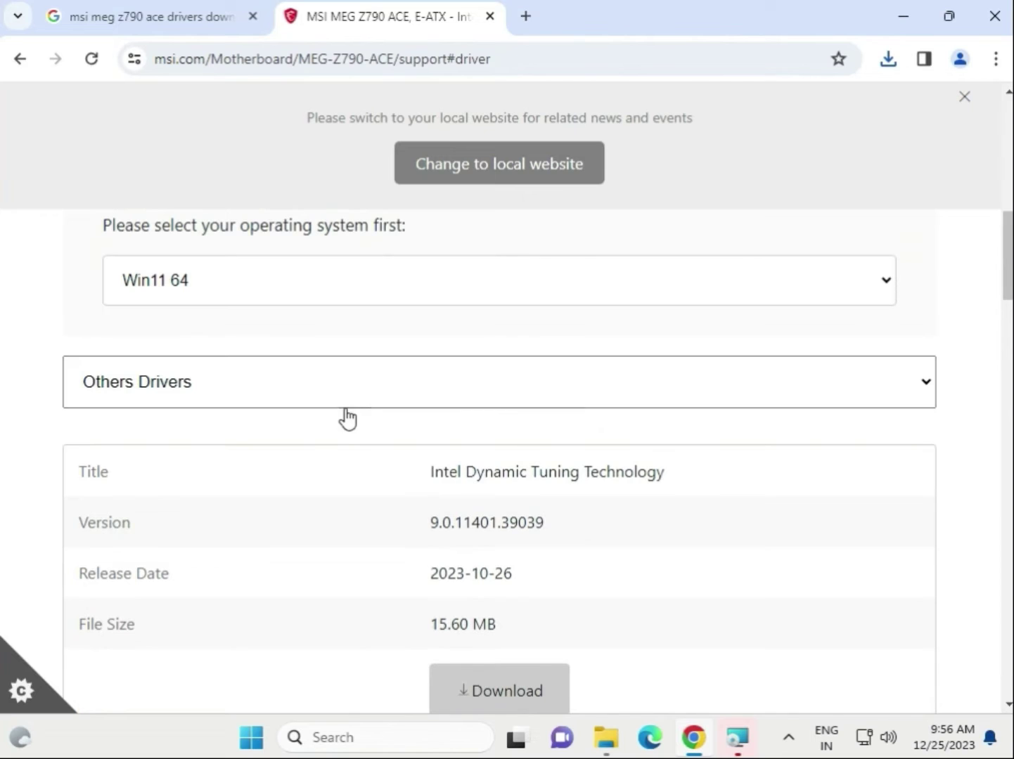
Change the support download type from Driver to Firmware to view the LED Firmware user Manual entry
click(354, 395)
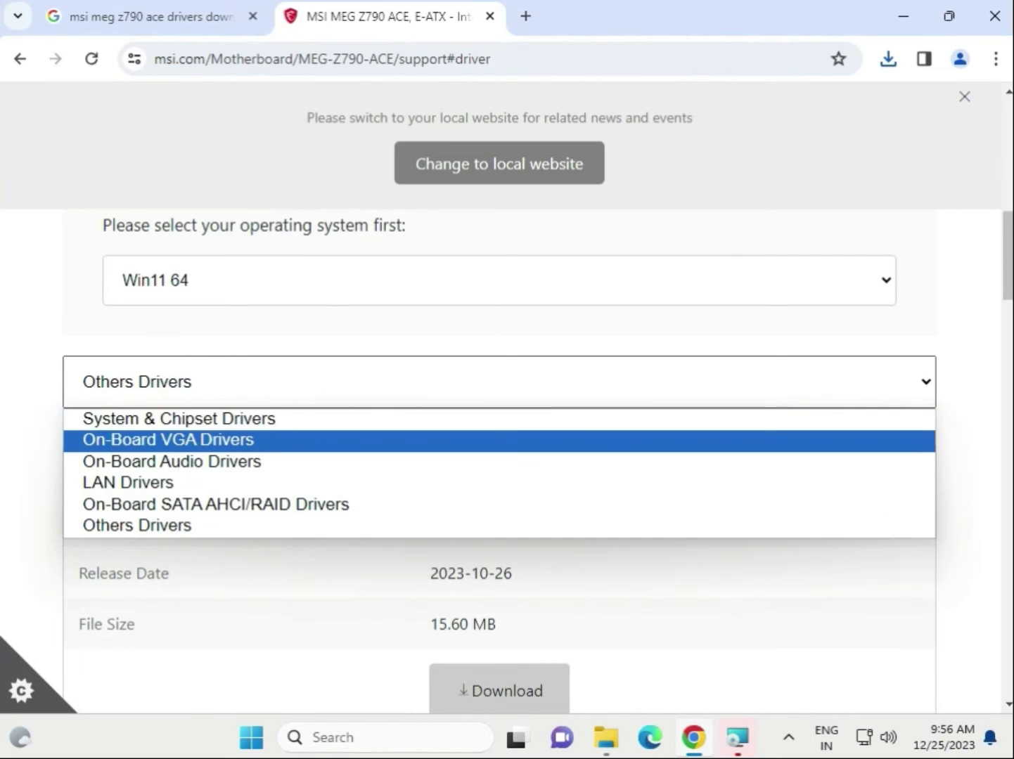
scroll(325, 337, up, 1)
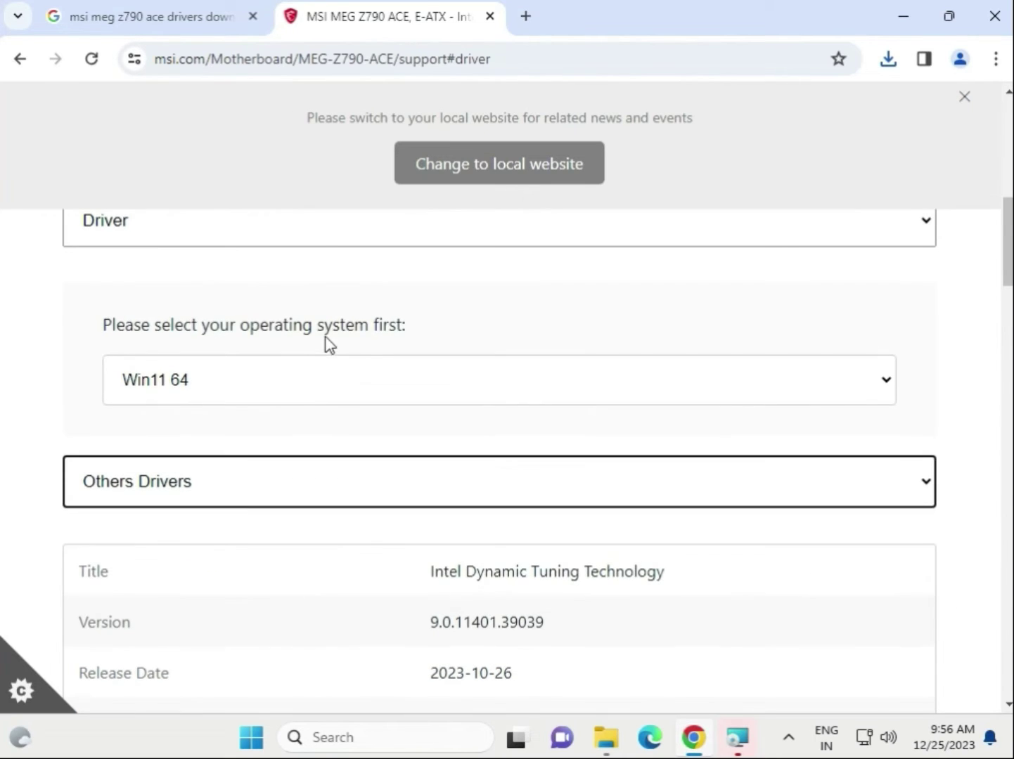
click(329, 236)
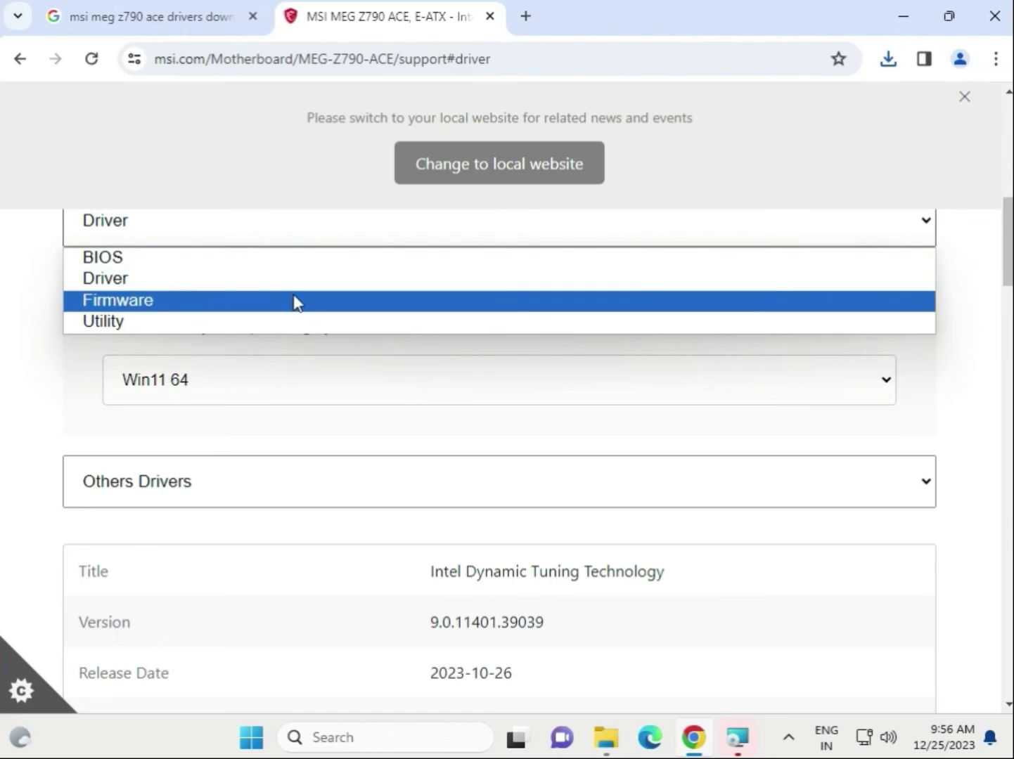
click(295, 301)
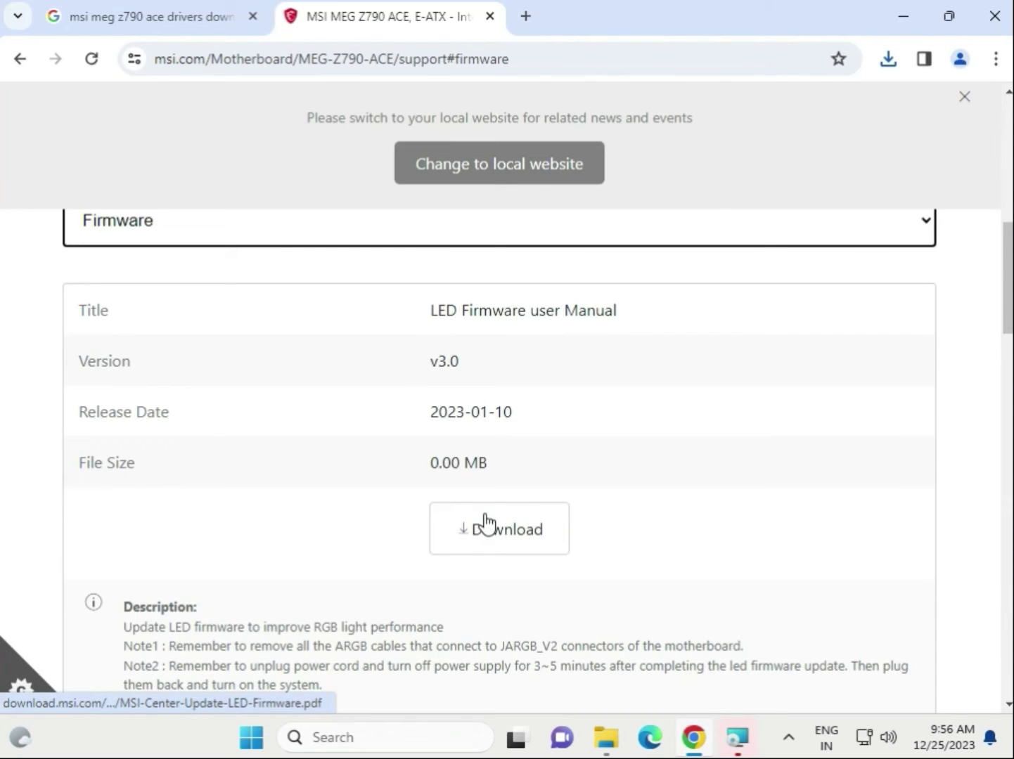
Switch the support downloads to BIOS and examine the AMI BIOS 7D86v17 entry, its description and its release date
click(263, 227)
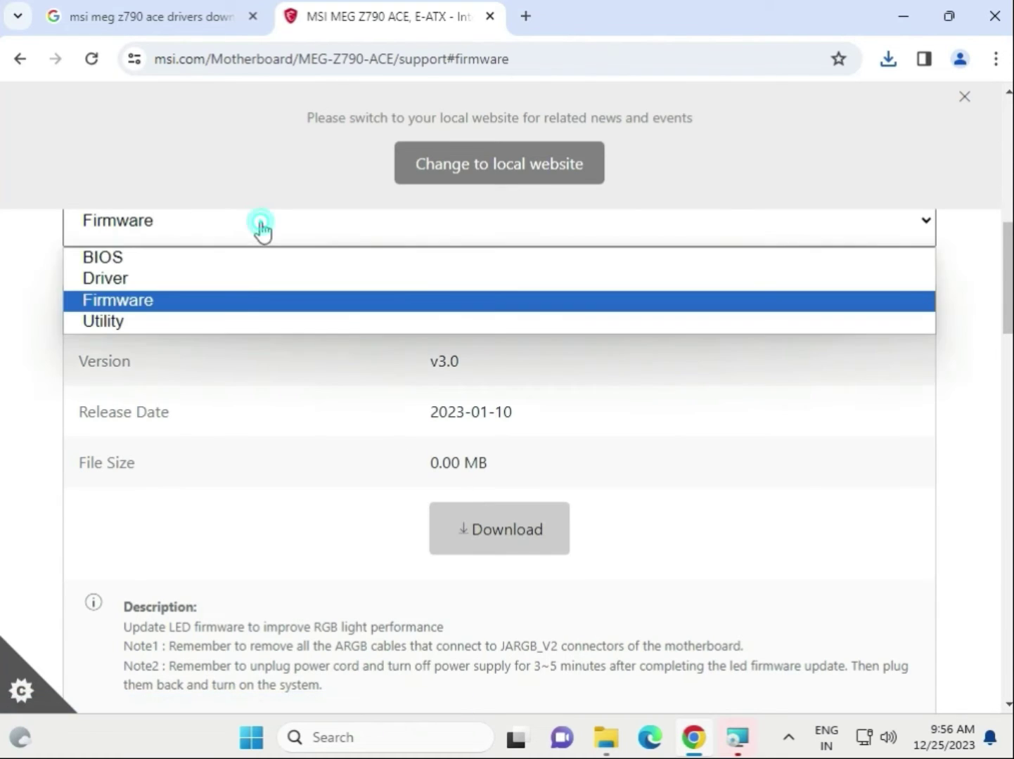
click(242, 258)
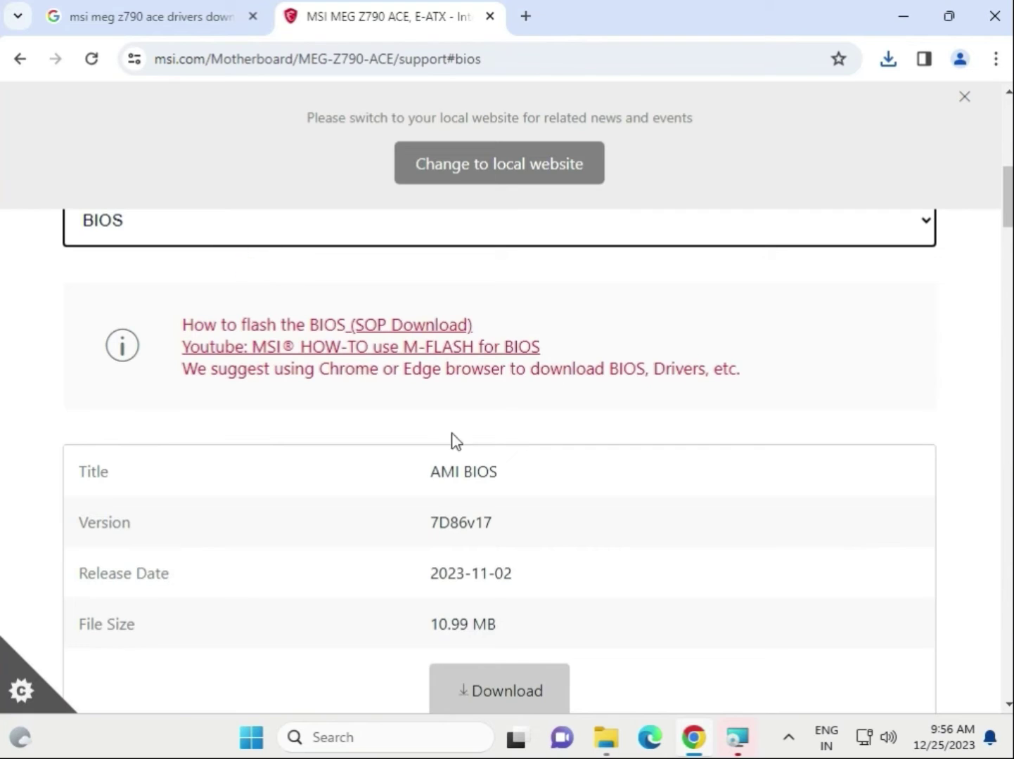
scroll(570, 494, down, 1)
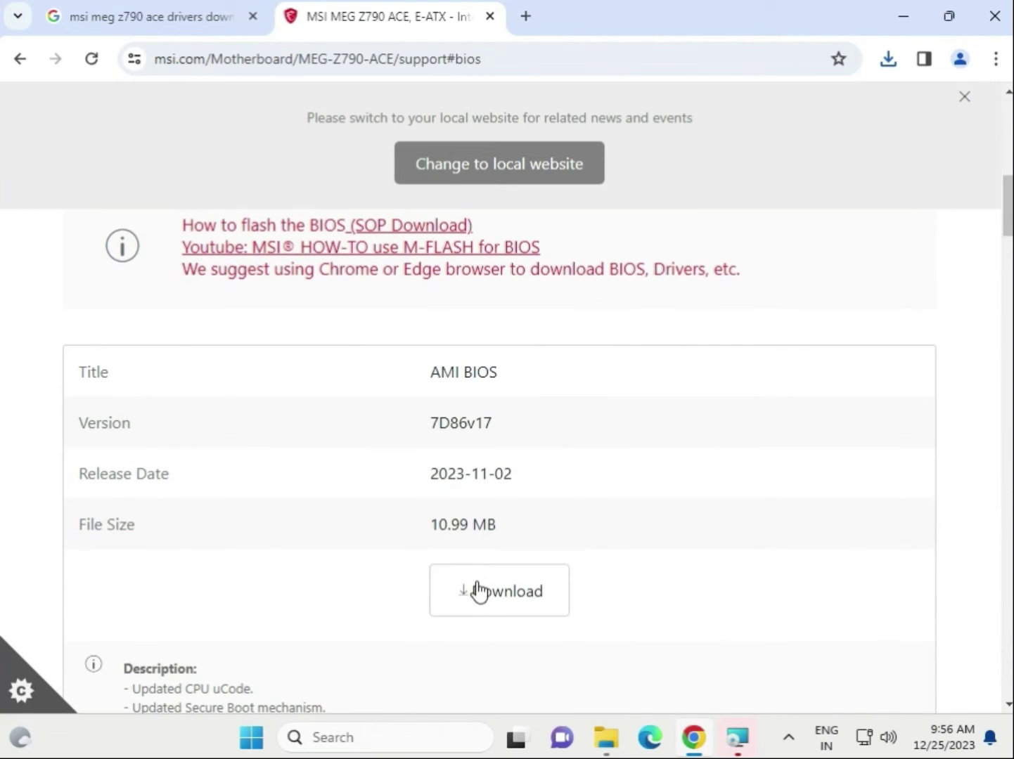
scroll(605, 592, down, 4)
scroll(601, 592, up, 4)
drag(520, 473, 434, 473)
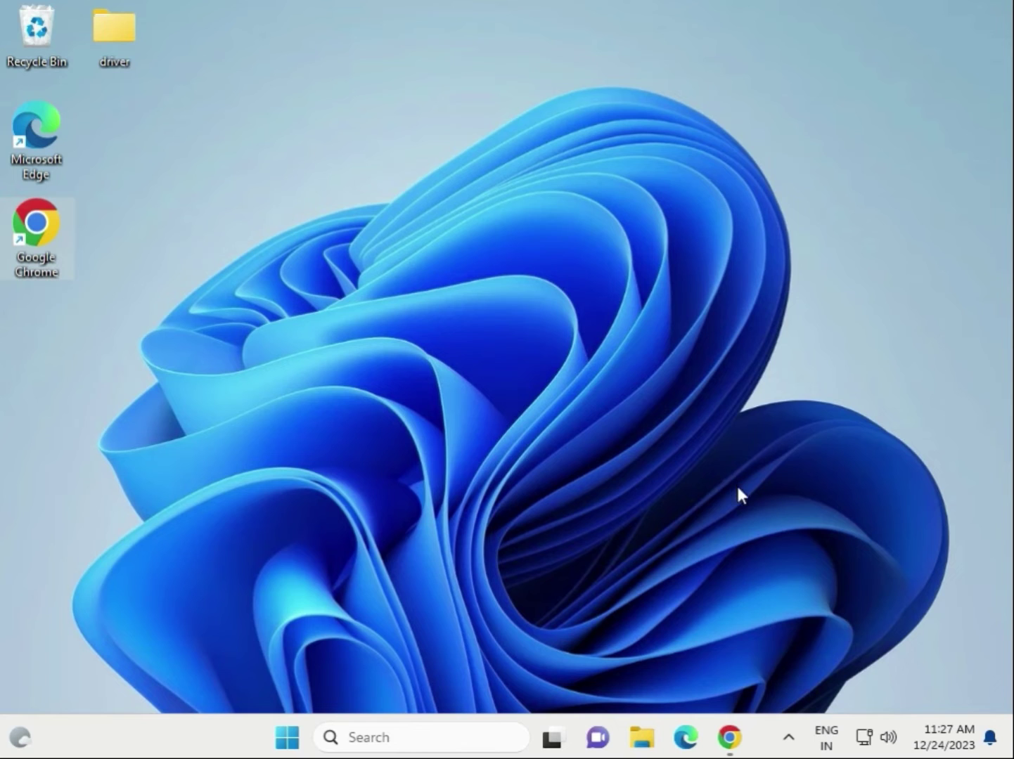
Switch to File Explorer and open the Downloads folder containing the downloaded driver archives
click(641, 738)
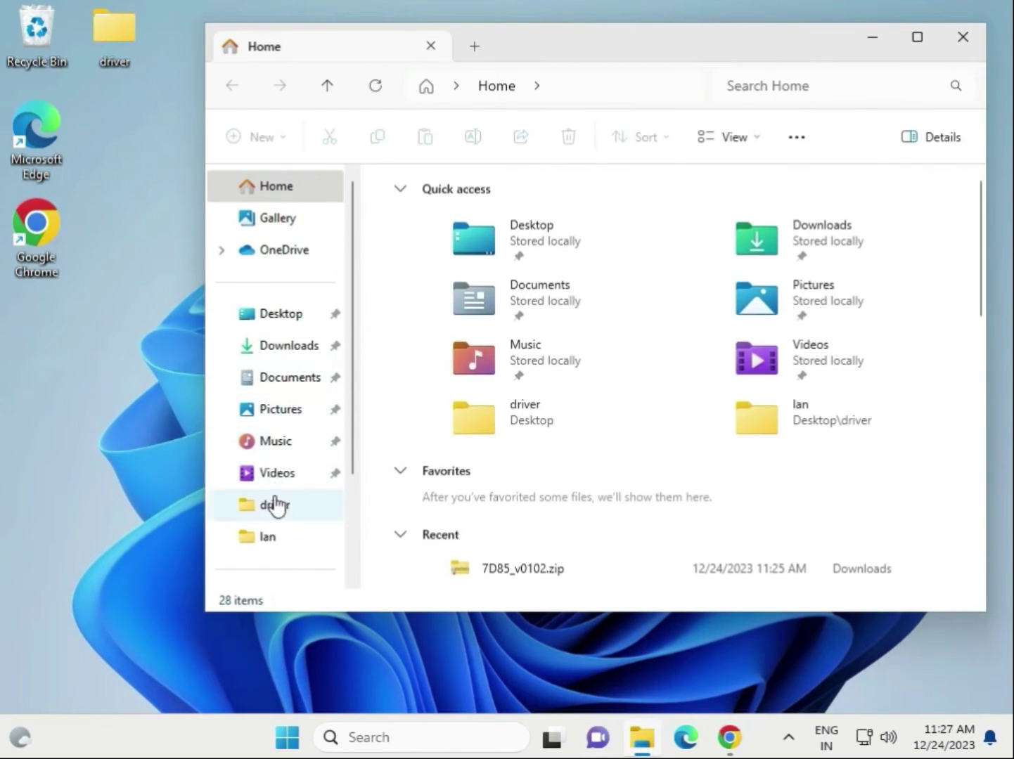
scroll(274, 503, down, 3)
click(289, 440)
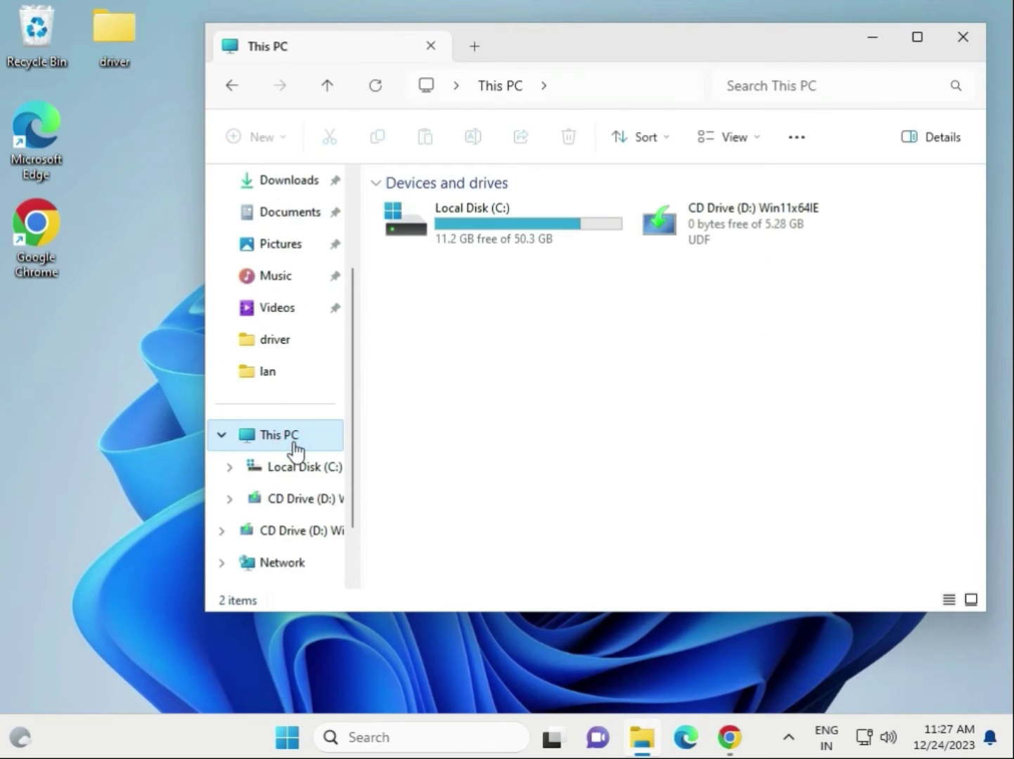
click(295, 186)
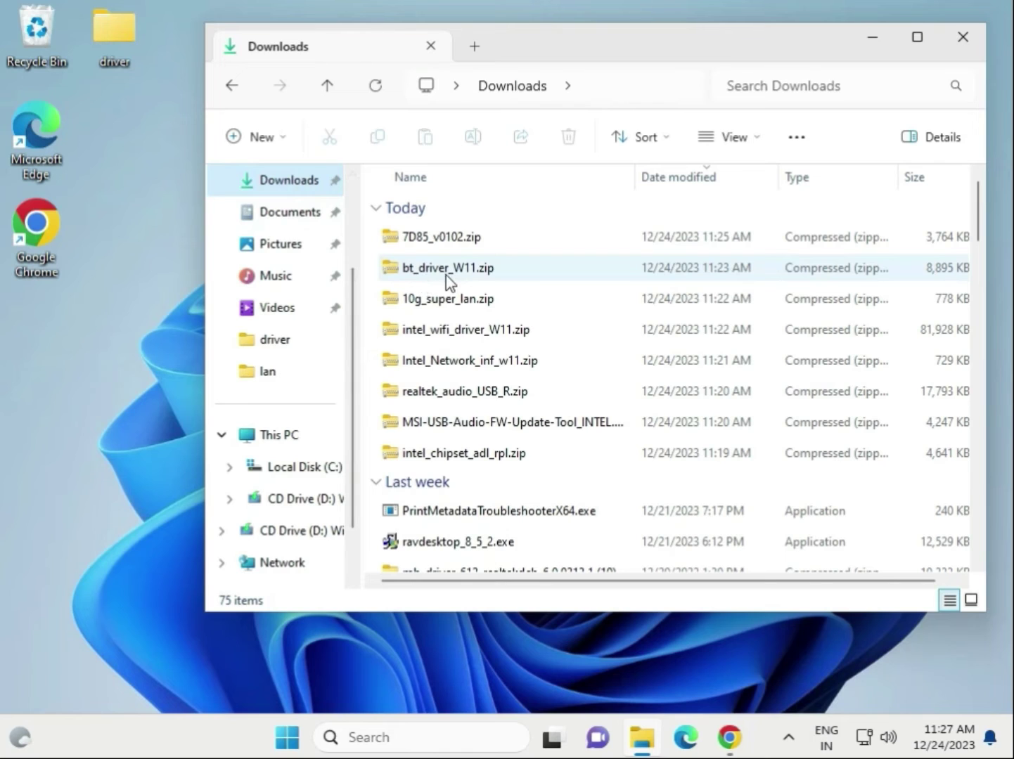
Copy the eight zip archives listed under Today, from 7D85_v0102.zip through intel_chipset_adl_rpl.zip
click(403, 456)
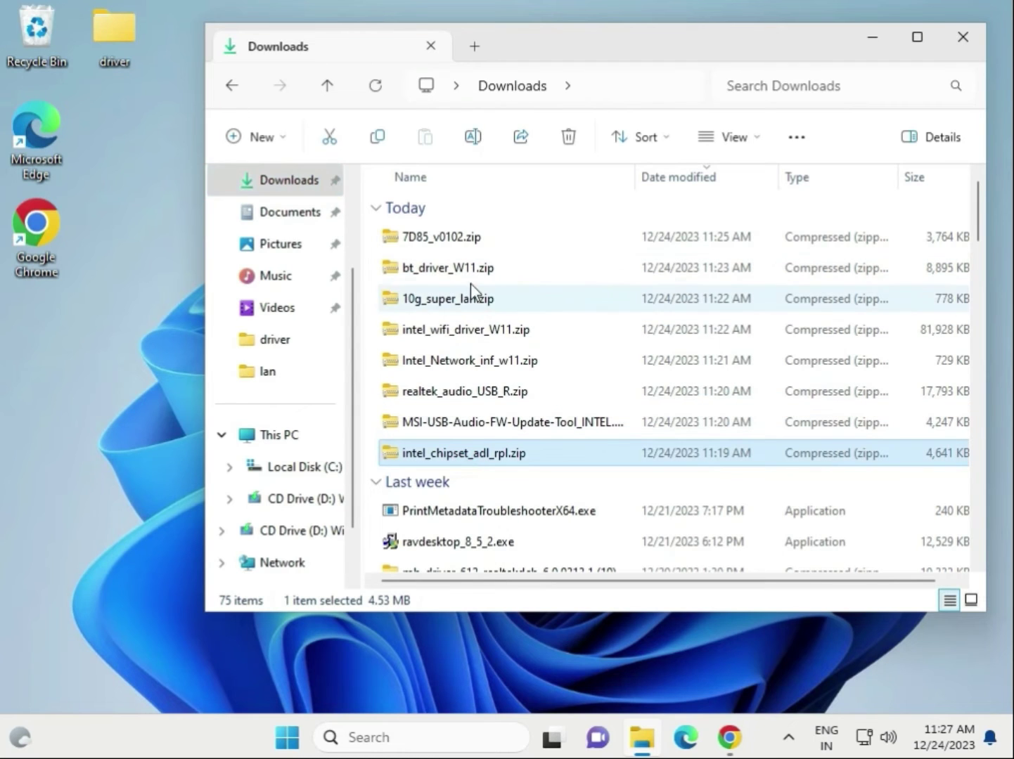
shift+click(469, 237)
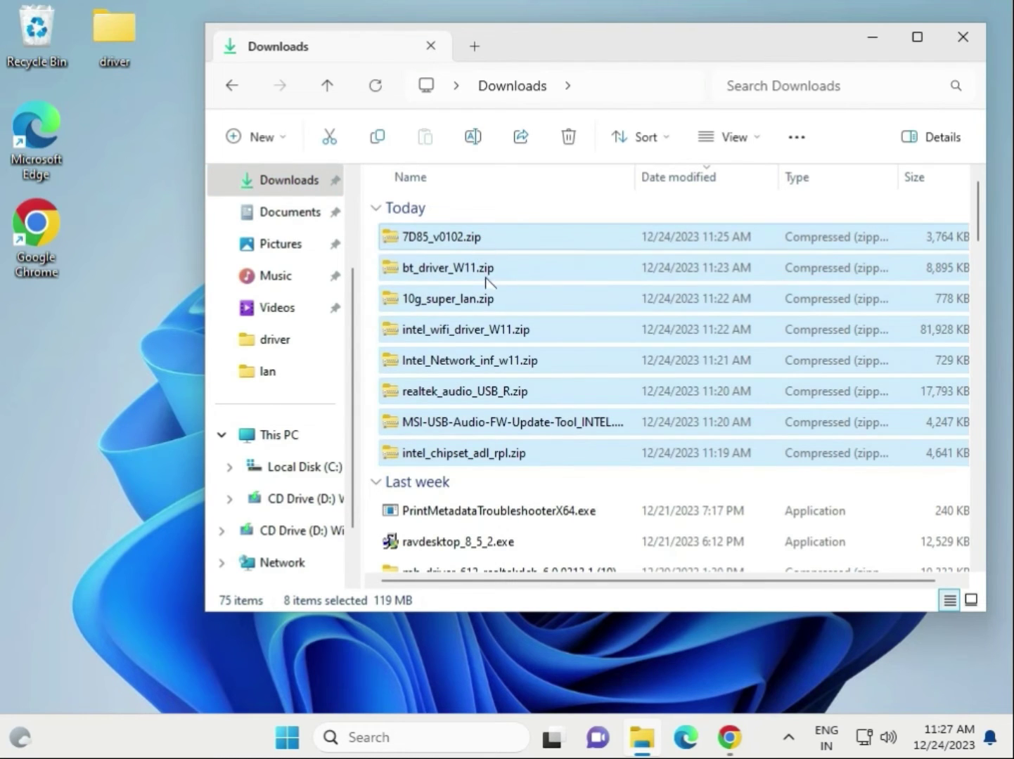
right_click(504, 306)
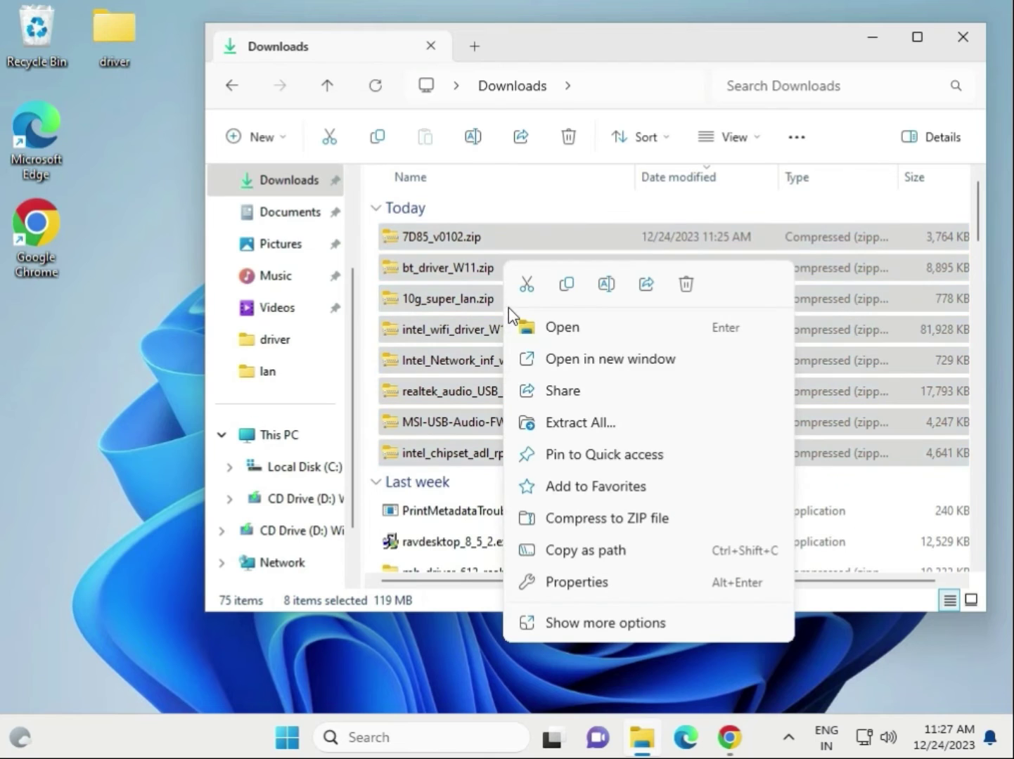
click(565, 286)
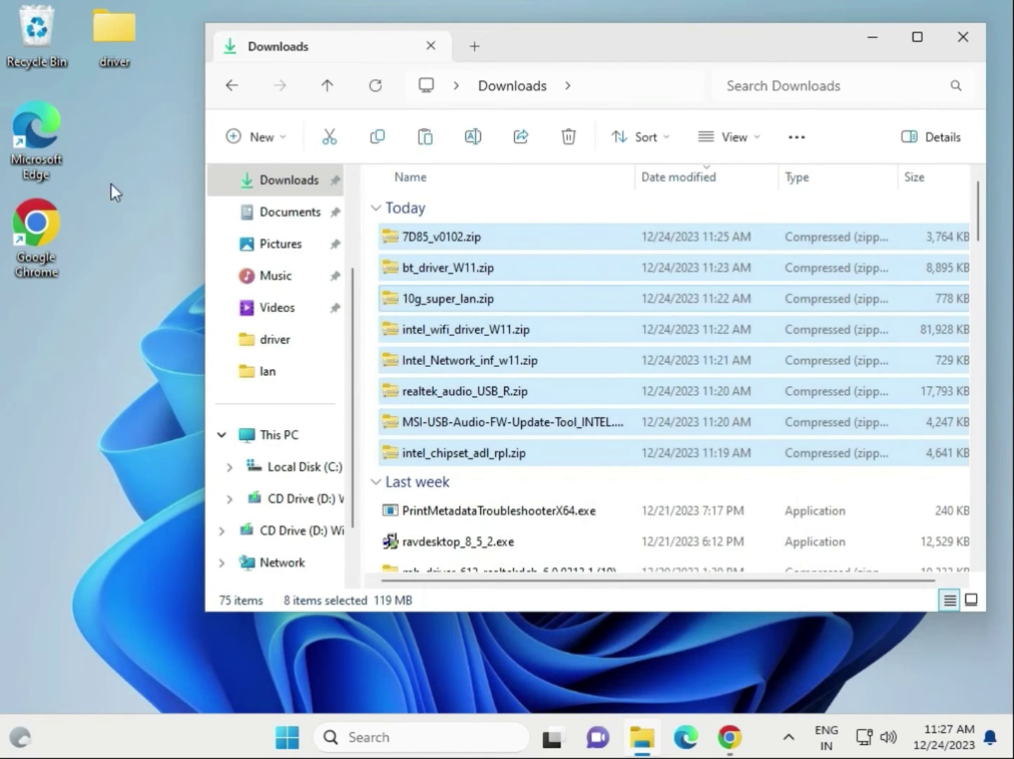
Open the driver folder on the desktop and delete its lan and wifi subfolders
double_click(116, 44)
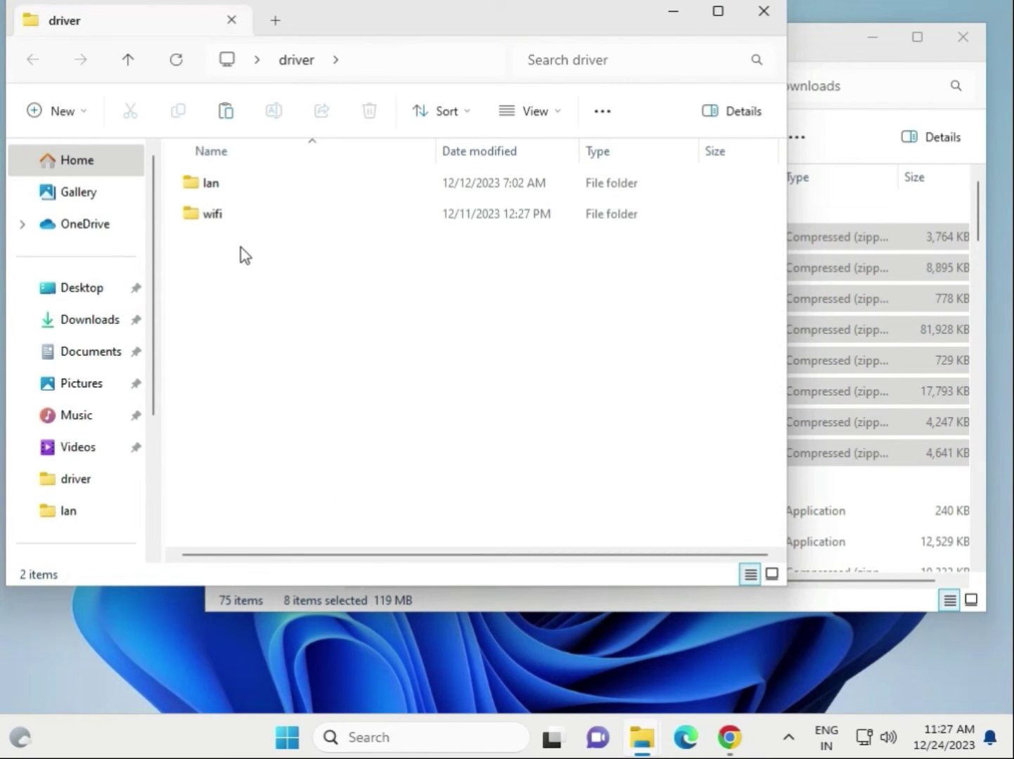
key(ctrl+a)
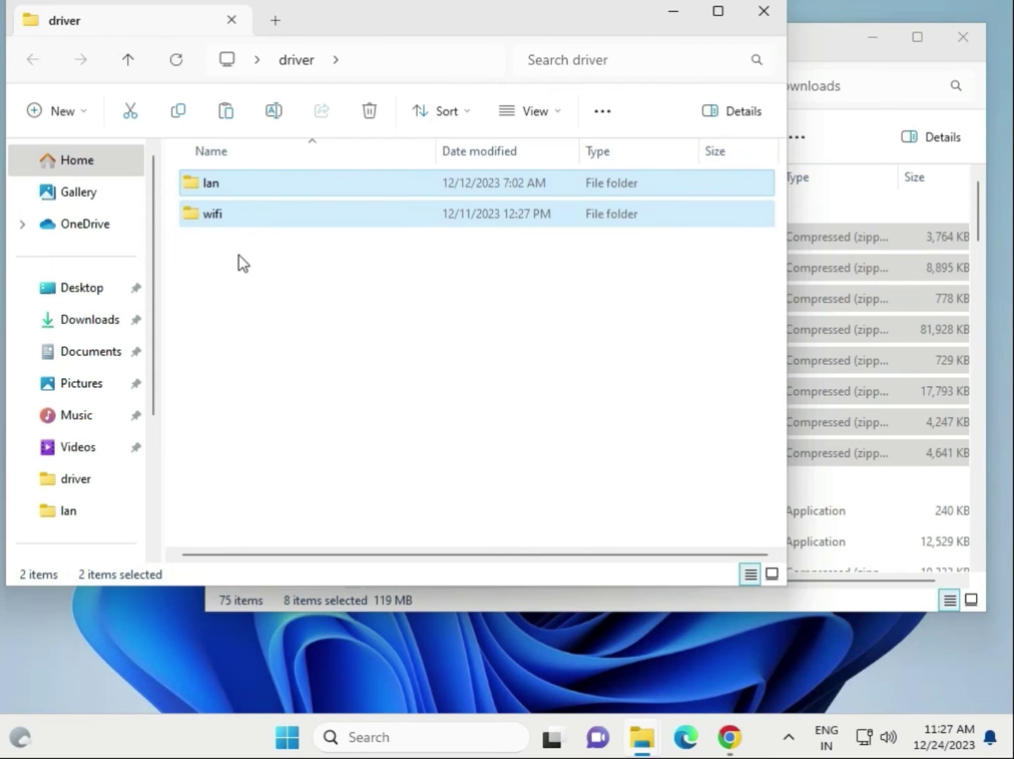
key(Delete)
Paste the copied driver archives into the emptied driver folder and clear the selection
right_click(268, 303)
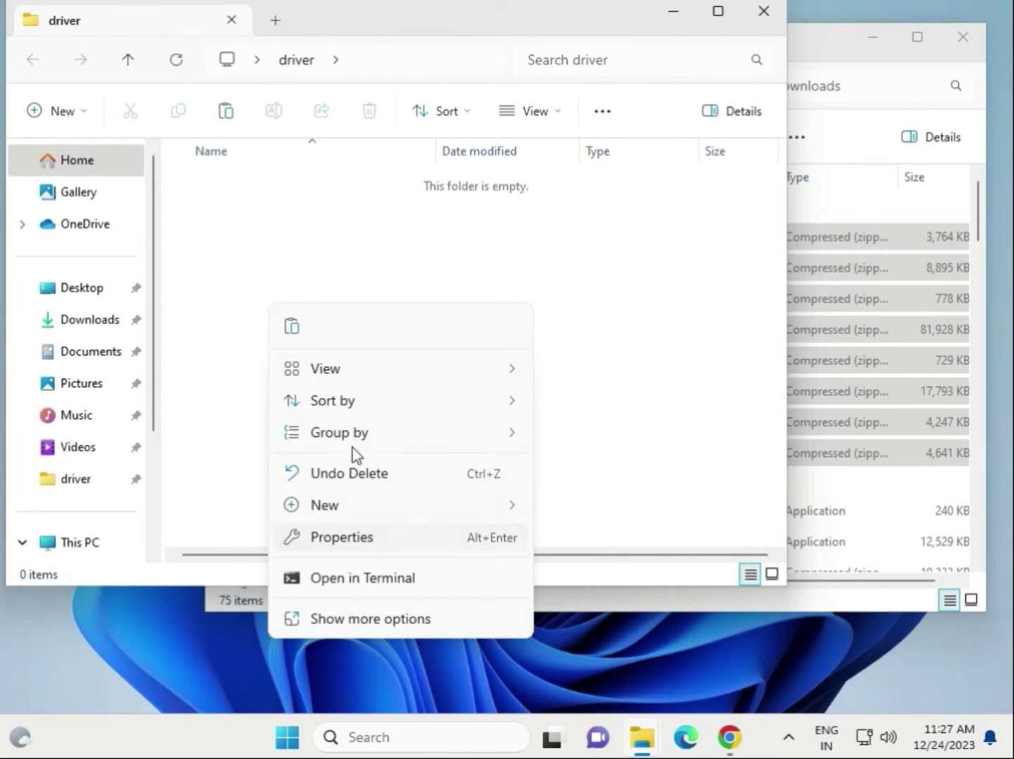
click(295, 329)
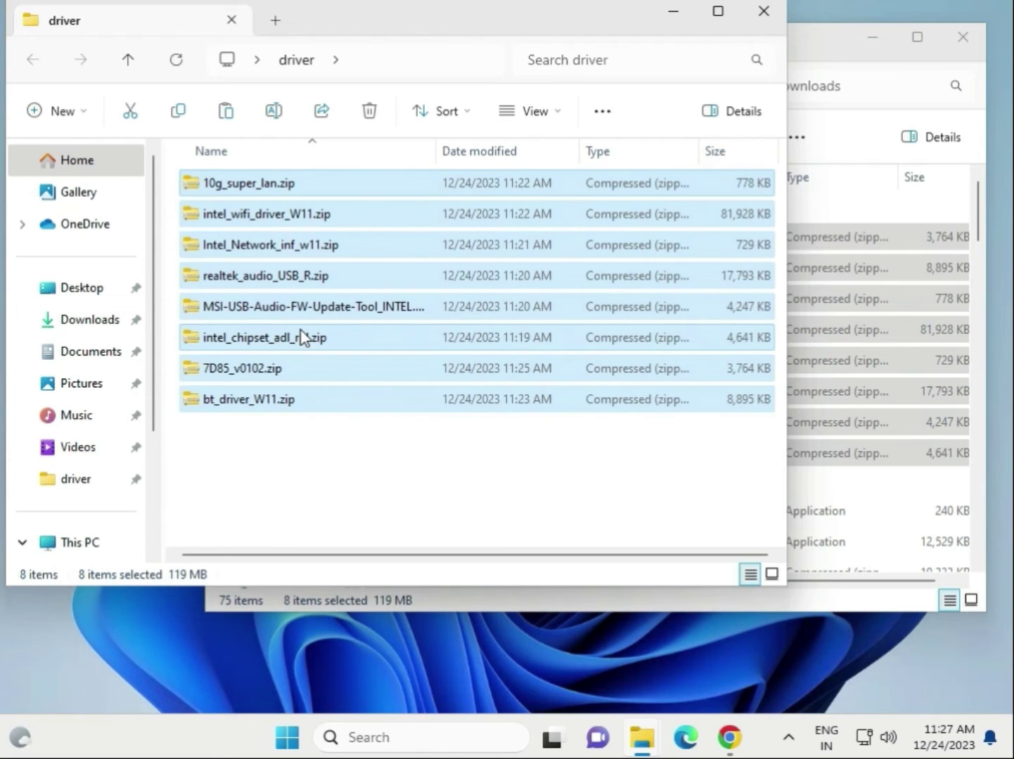
click(421, 459)
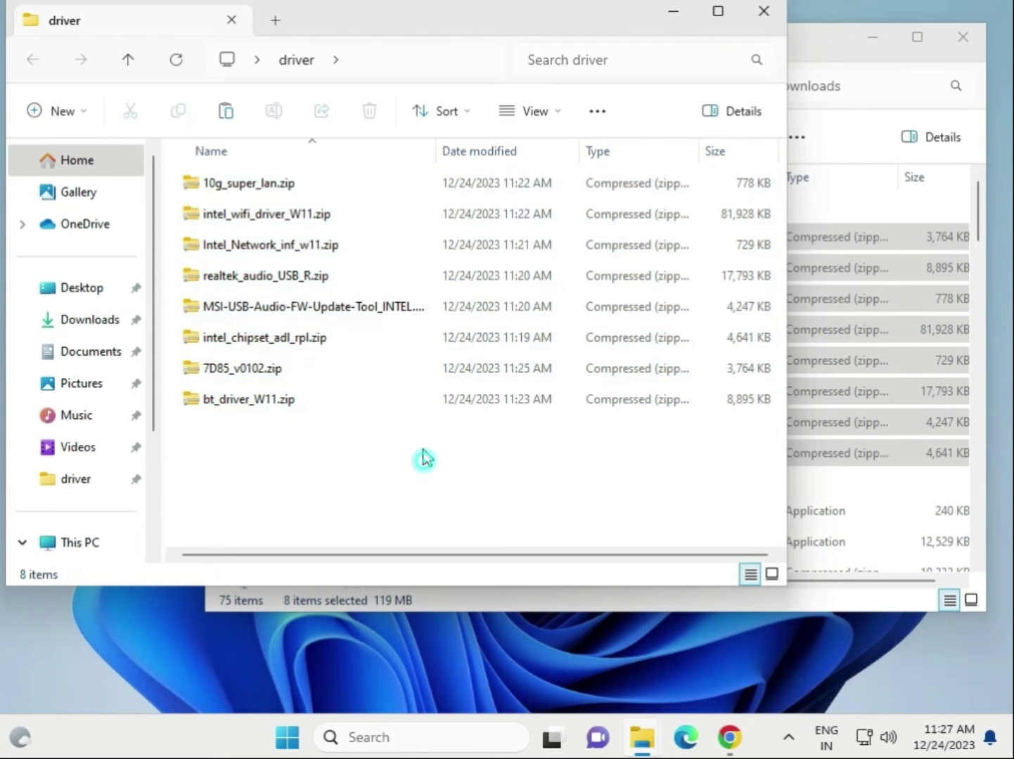
Extract 10g_super_lan.zip into the driver folder on the desktop, with the extracted files shown when complete
click(283, 188)
right_click(288, 187)
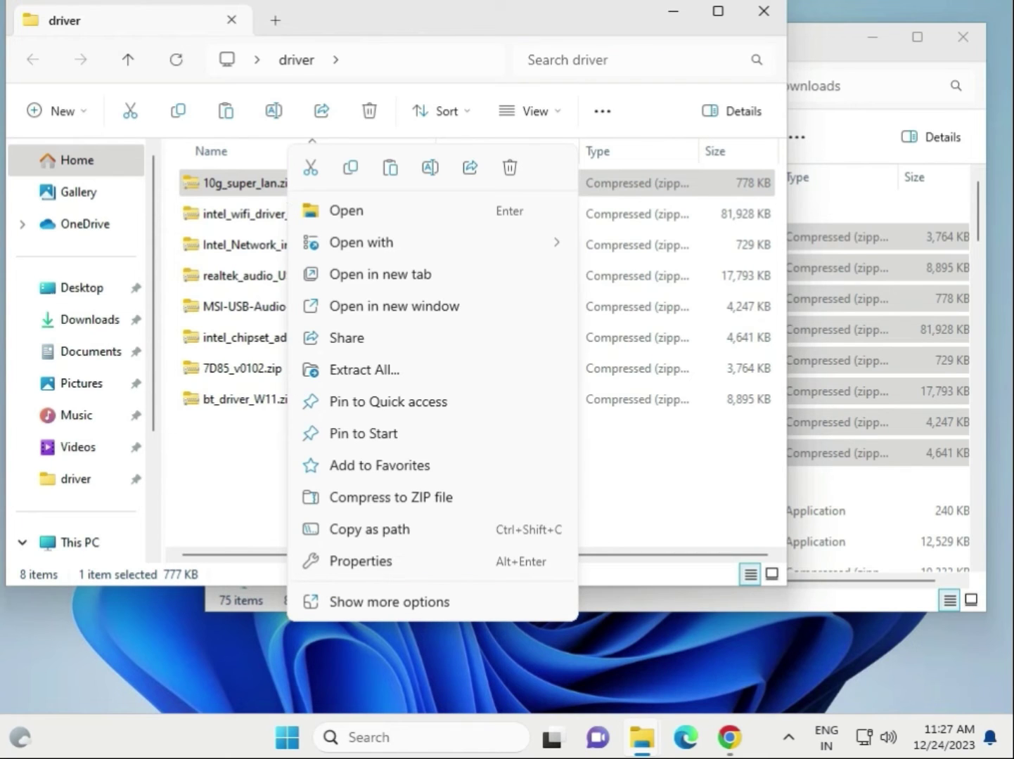
click(352, 598)
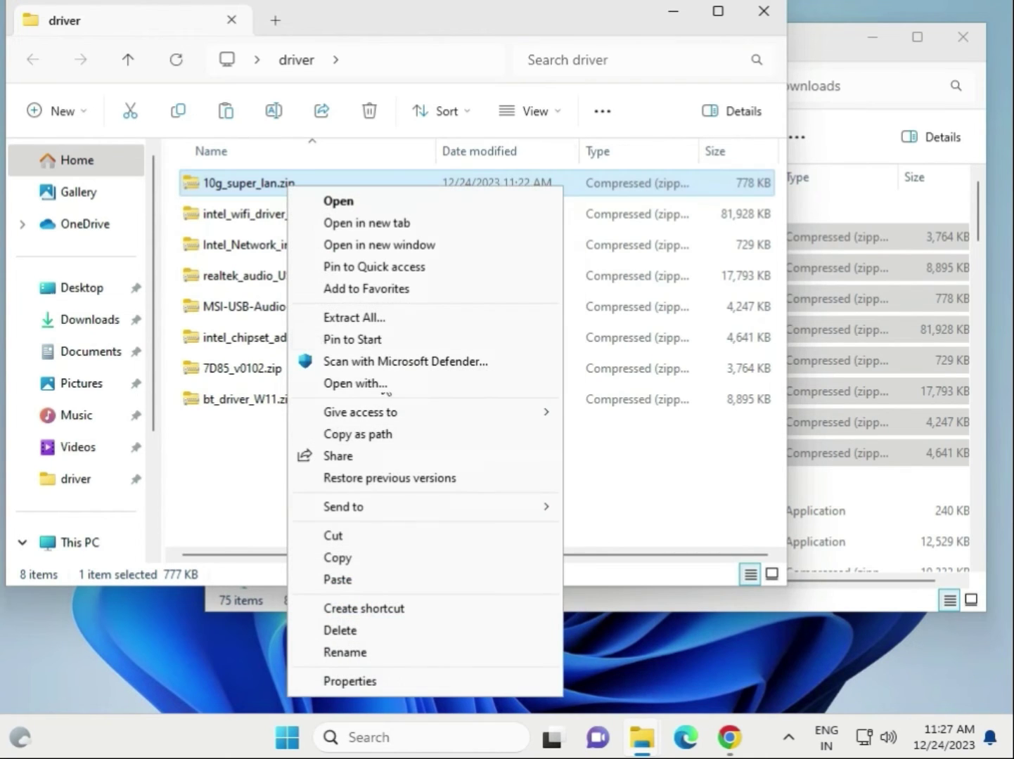
click(390, 317)
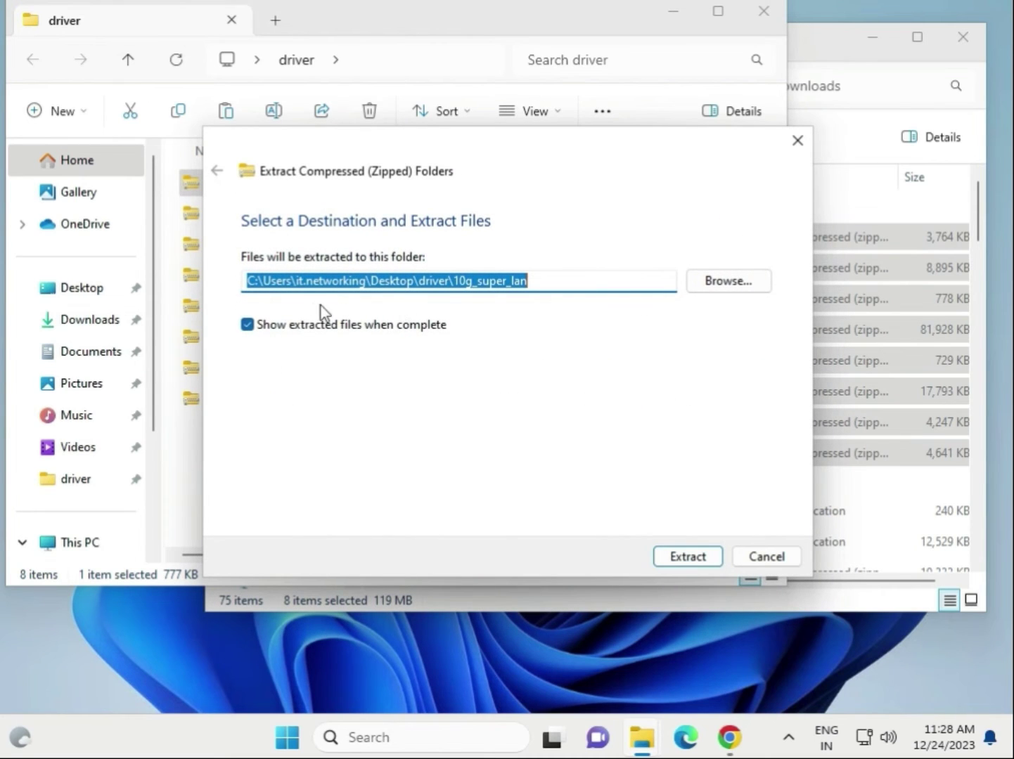
click(727, 284)
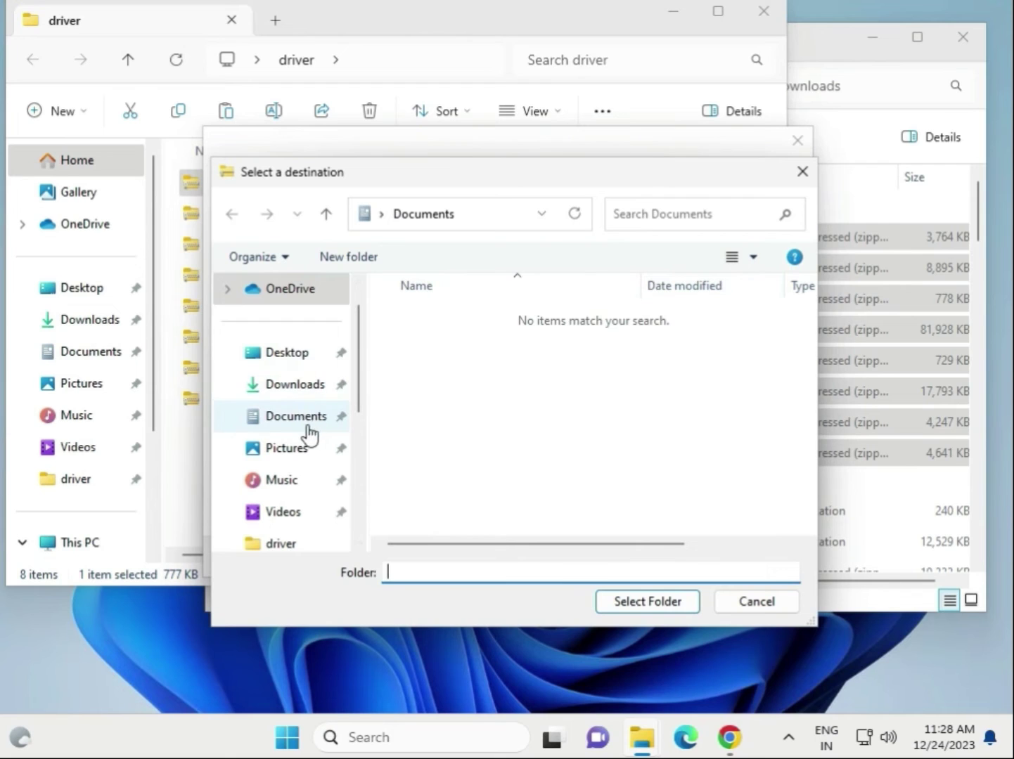
click(303, 359)
double_click(430, 324)
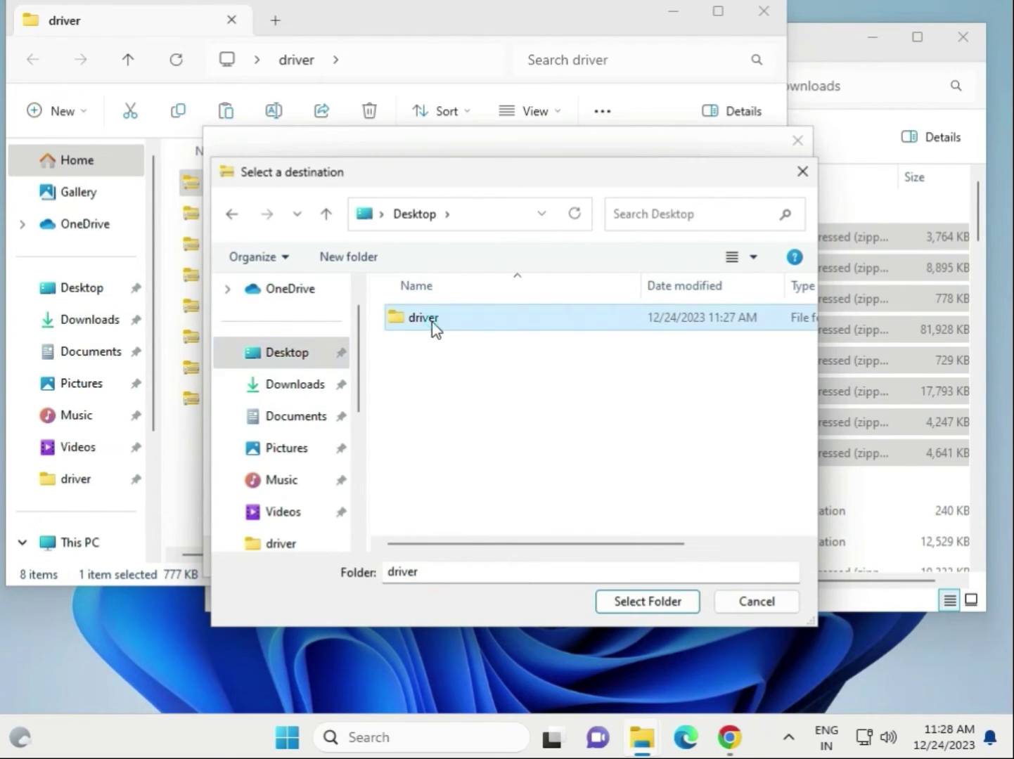
click(647, 602)
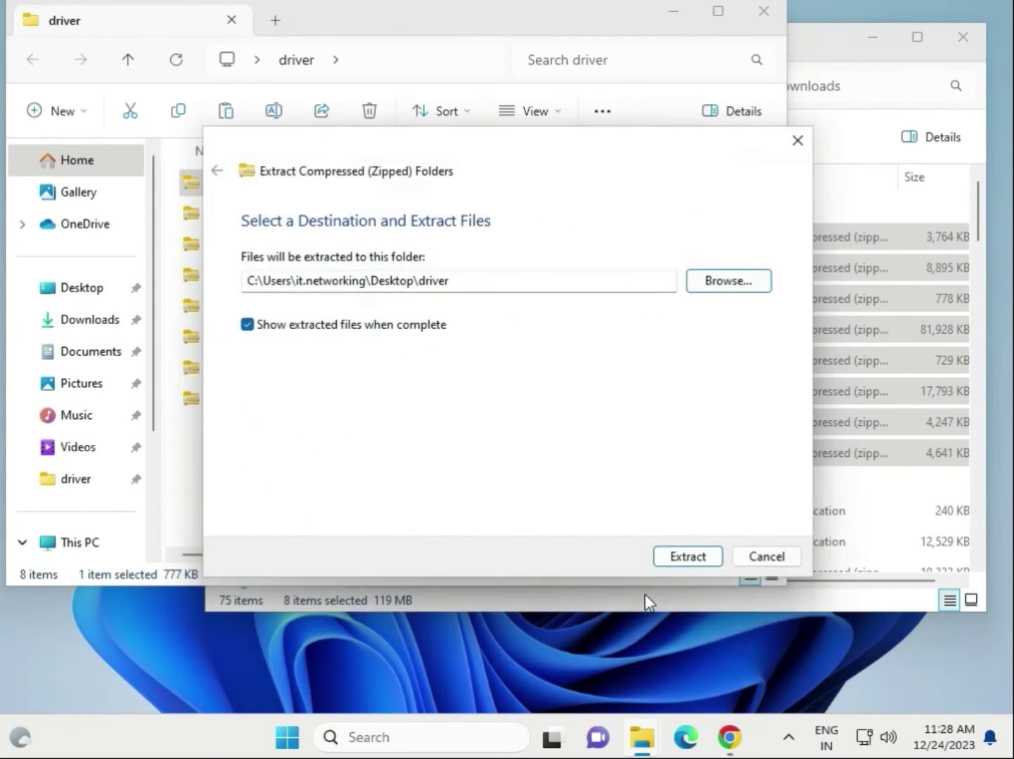
click(690, 559)
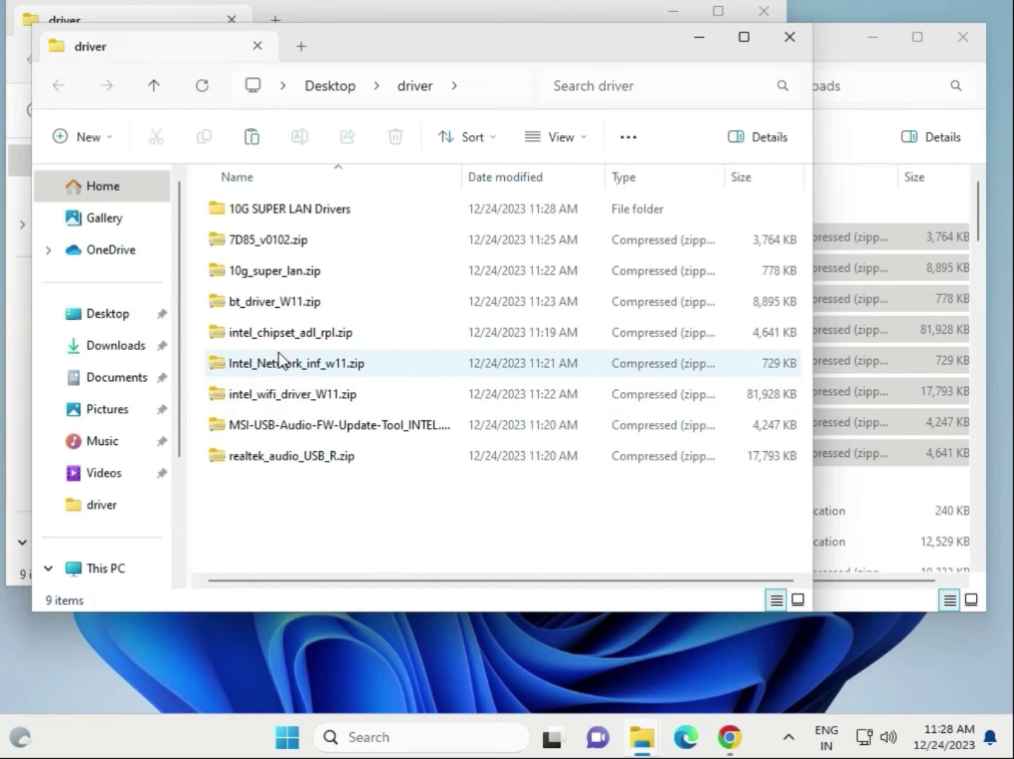
Extract 7D85_v0102.zip into the driver folder on the desktop and close the window showing the extracted files
click(789, 48)
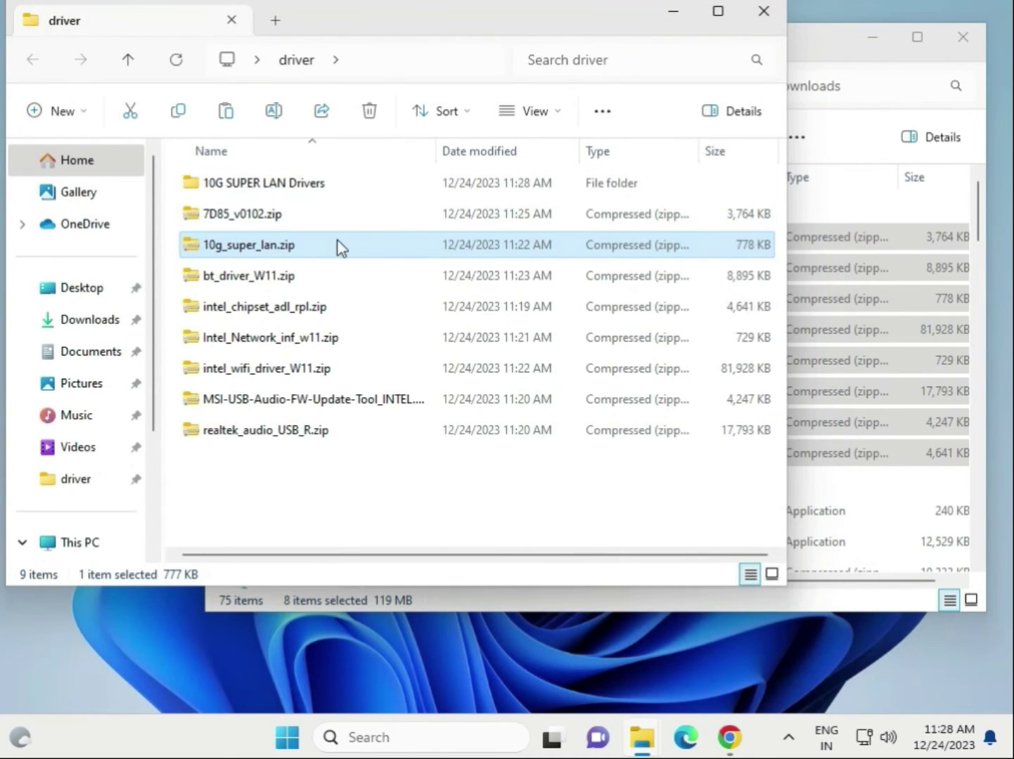
click(258, 214)
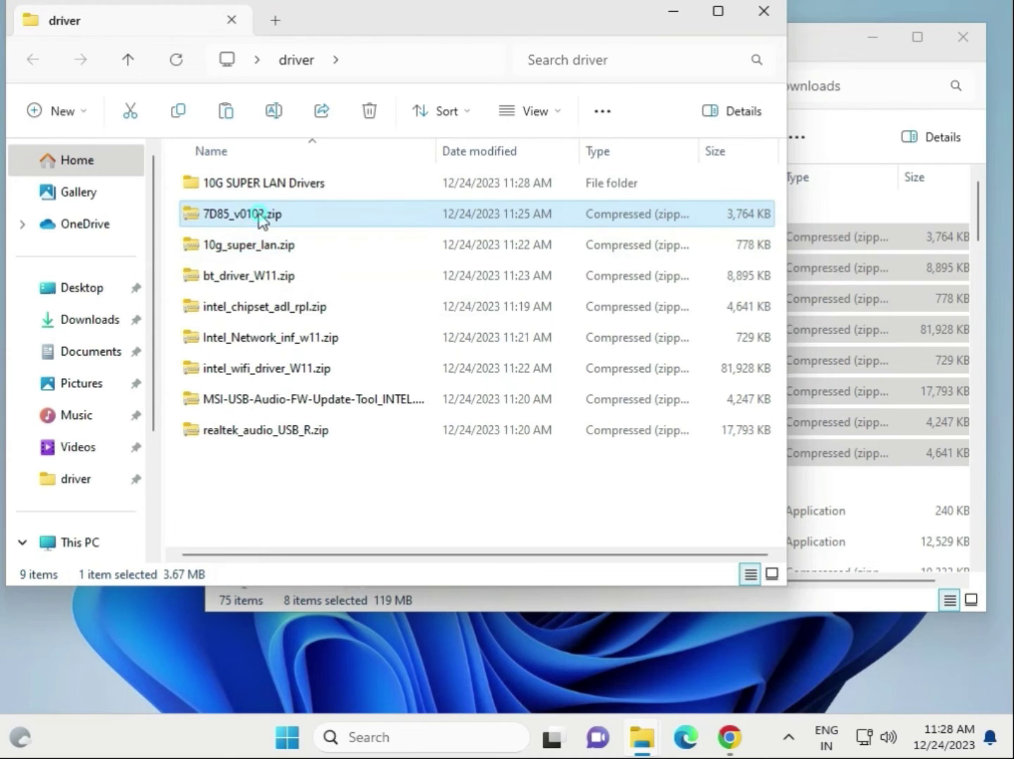
right_click(259, 214)
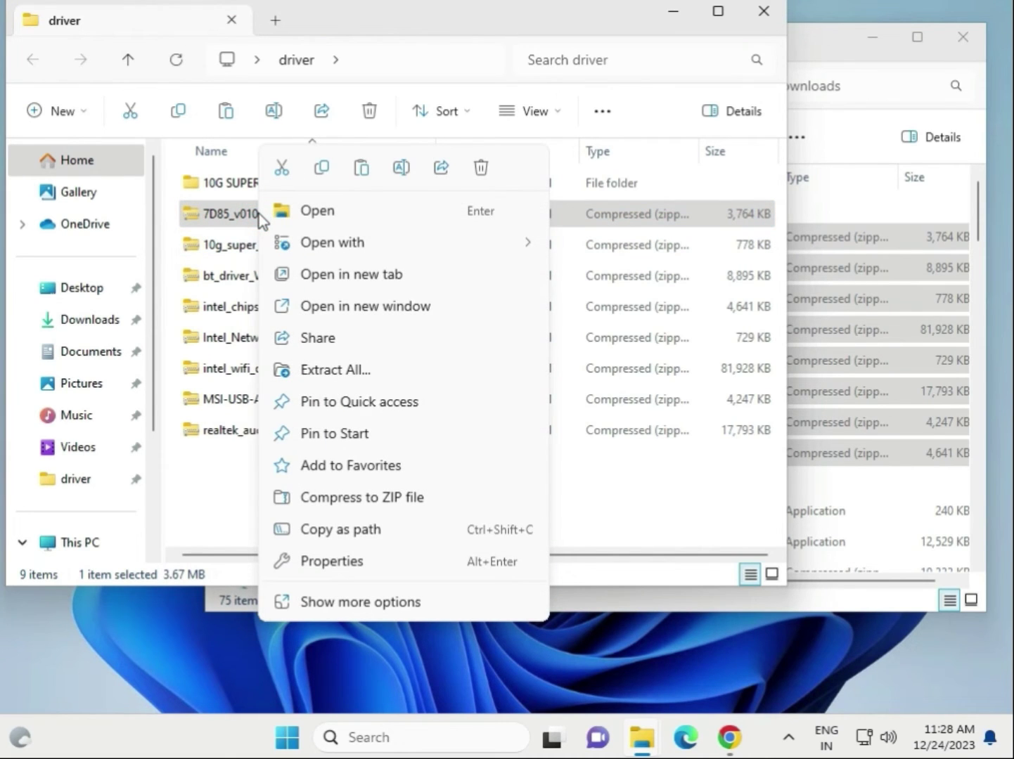
click(340, 602)
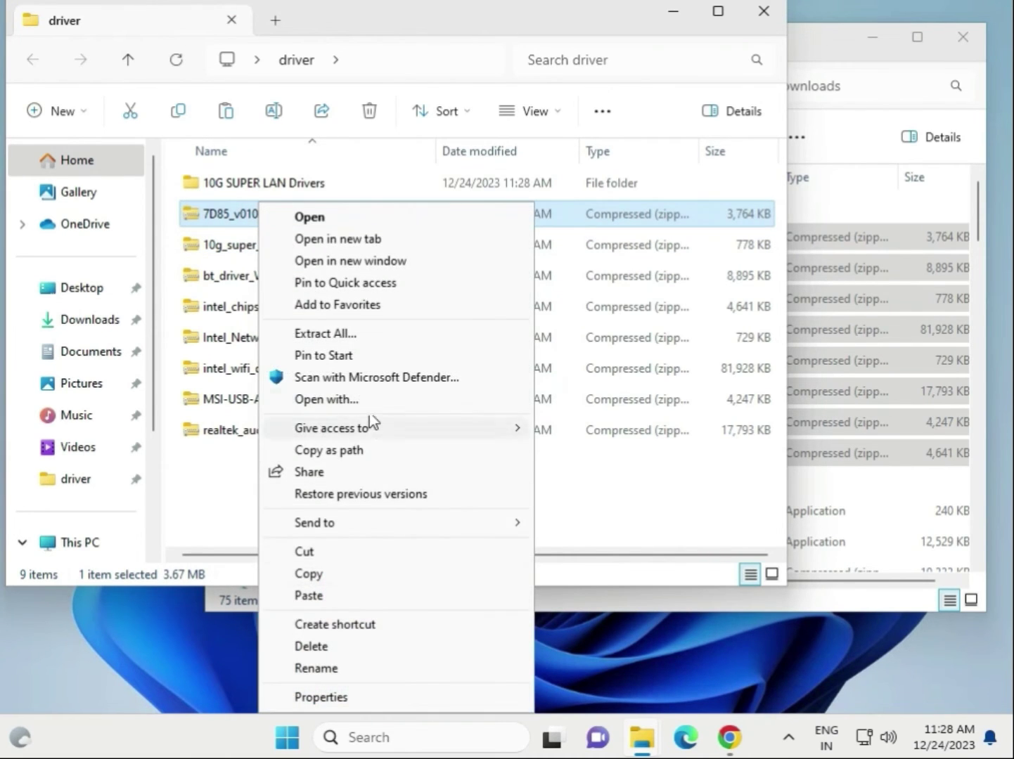
click(372, 336)
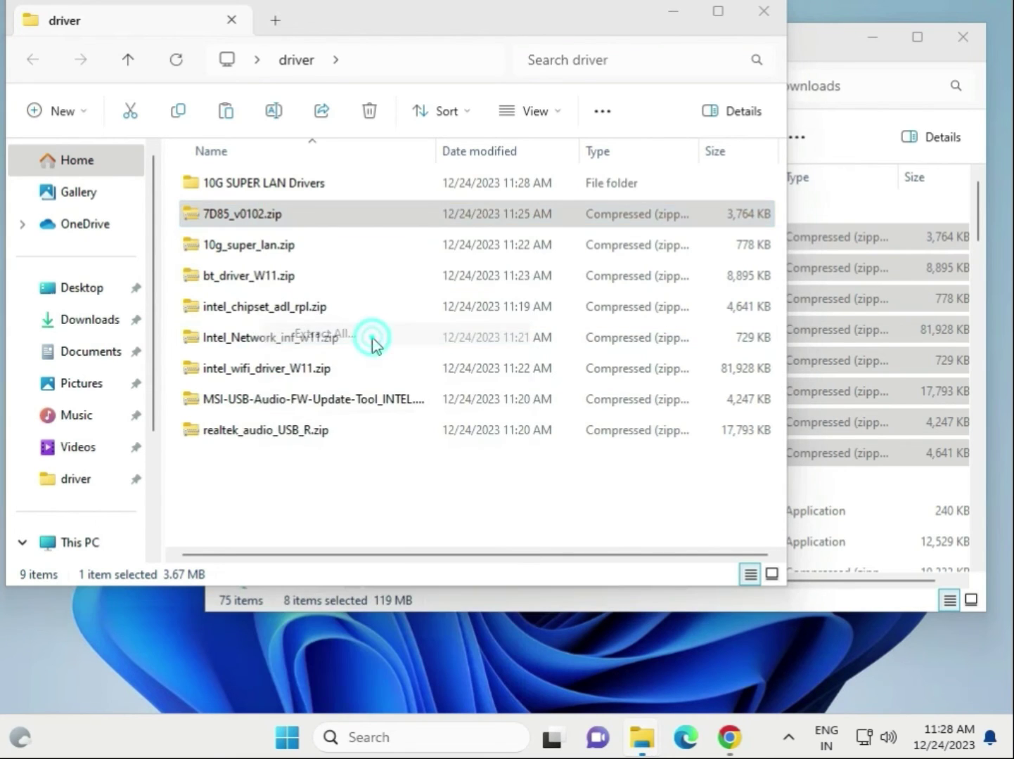
click(733, 284)
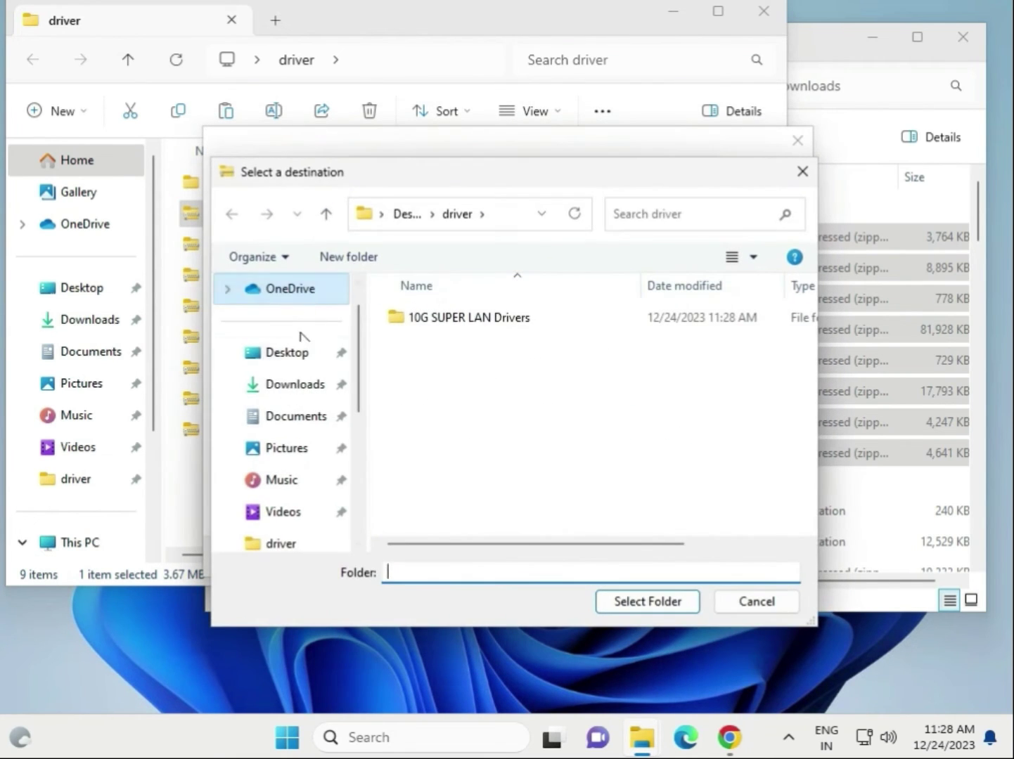
click(271, 357)
double_click(453, 328)
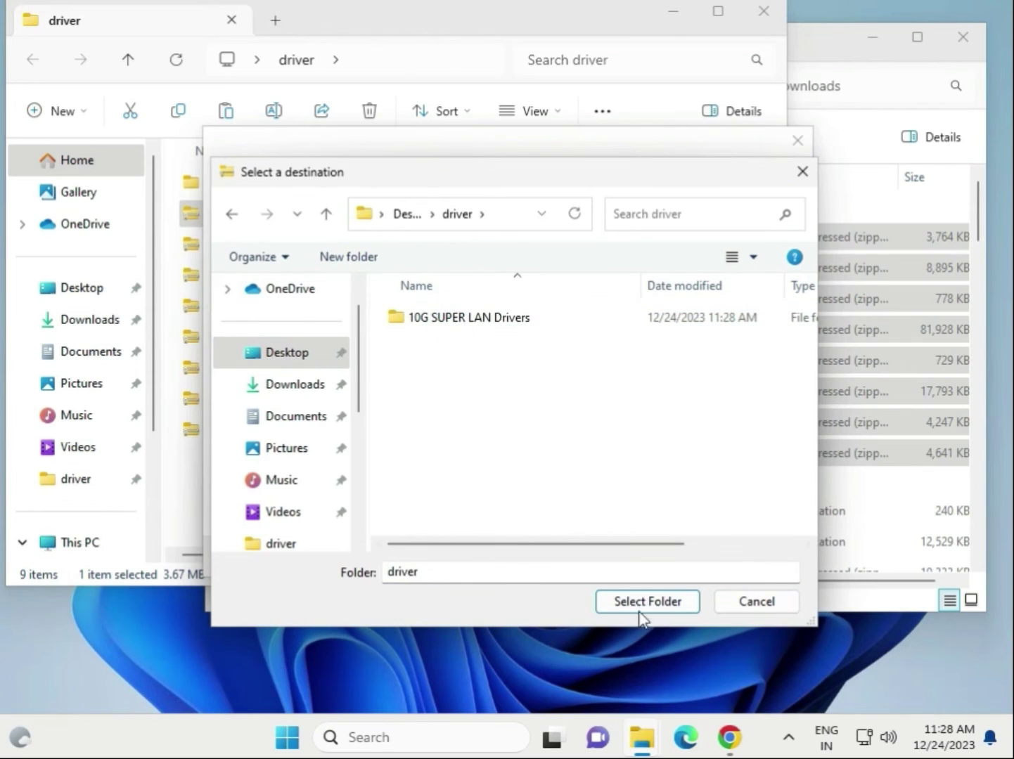
click(660, 605)
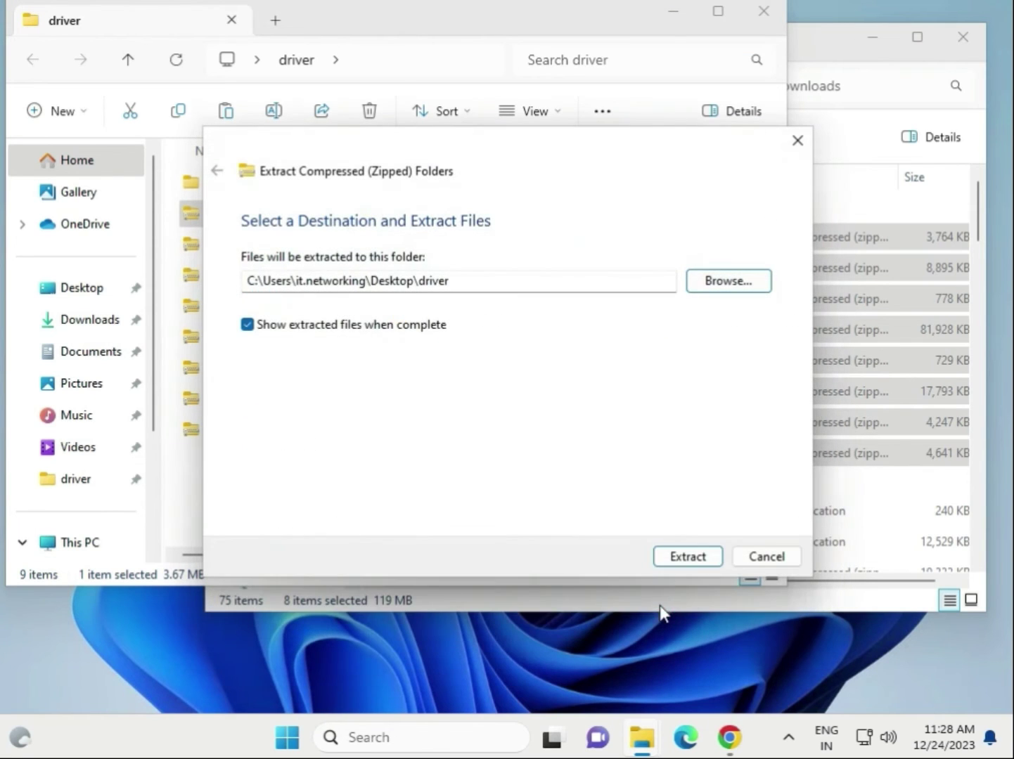
click(673, 563)
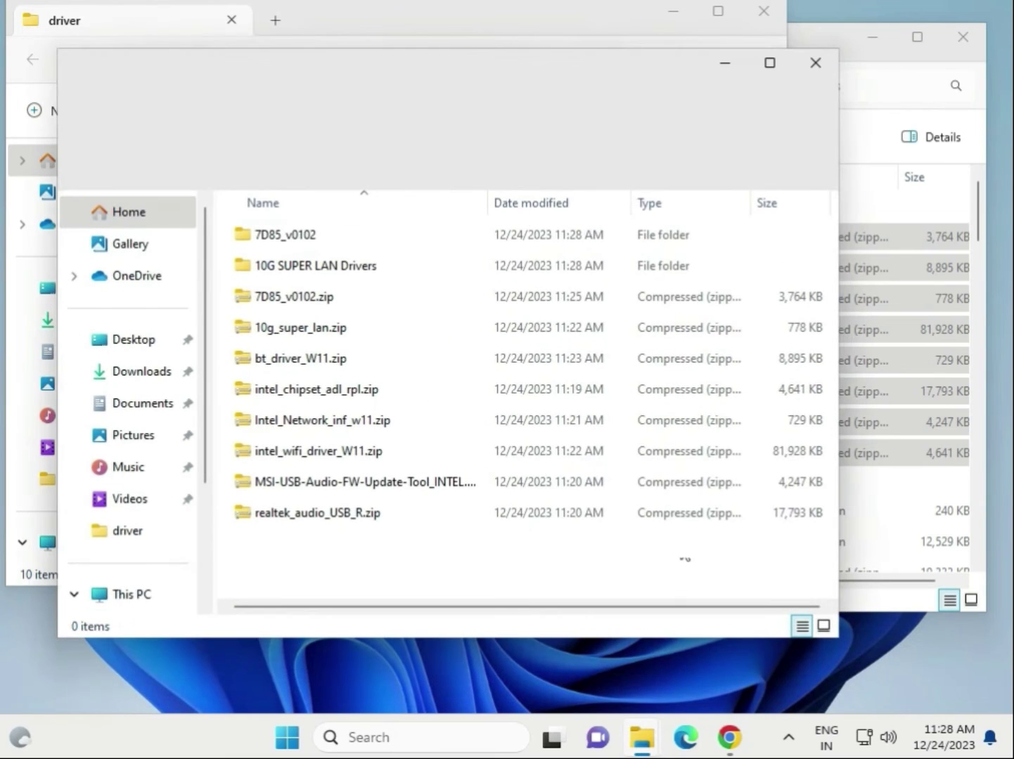
click(815, 71)
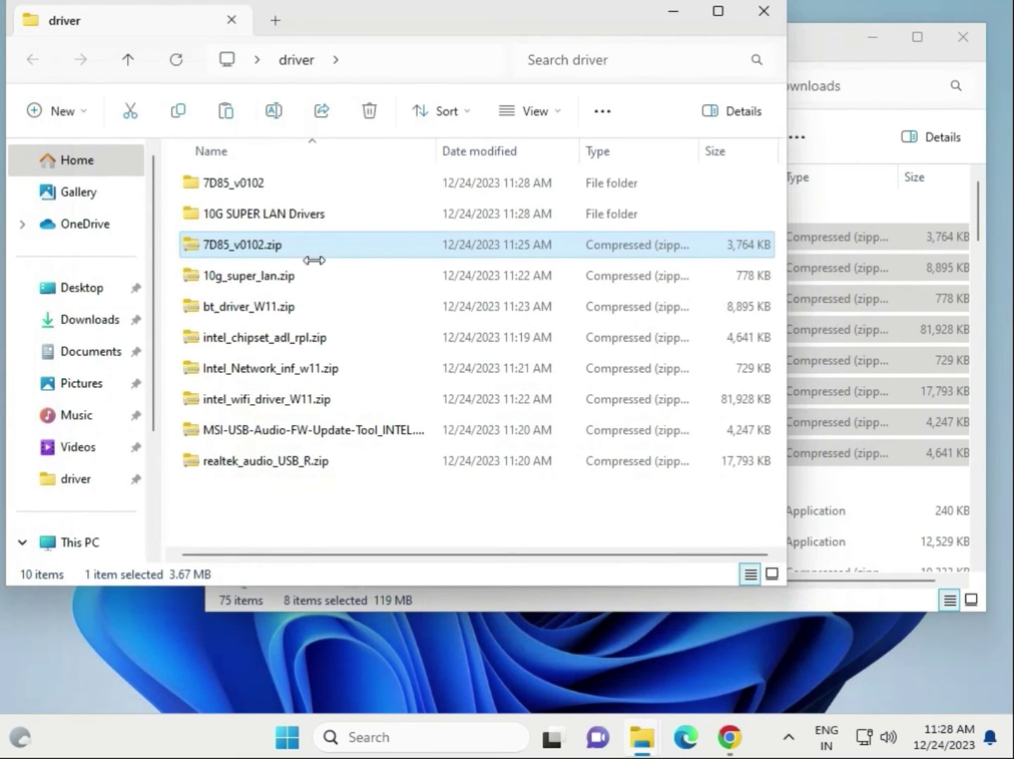
click(255, 216)
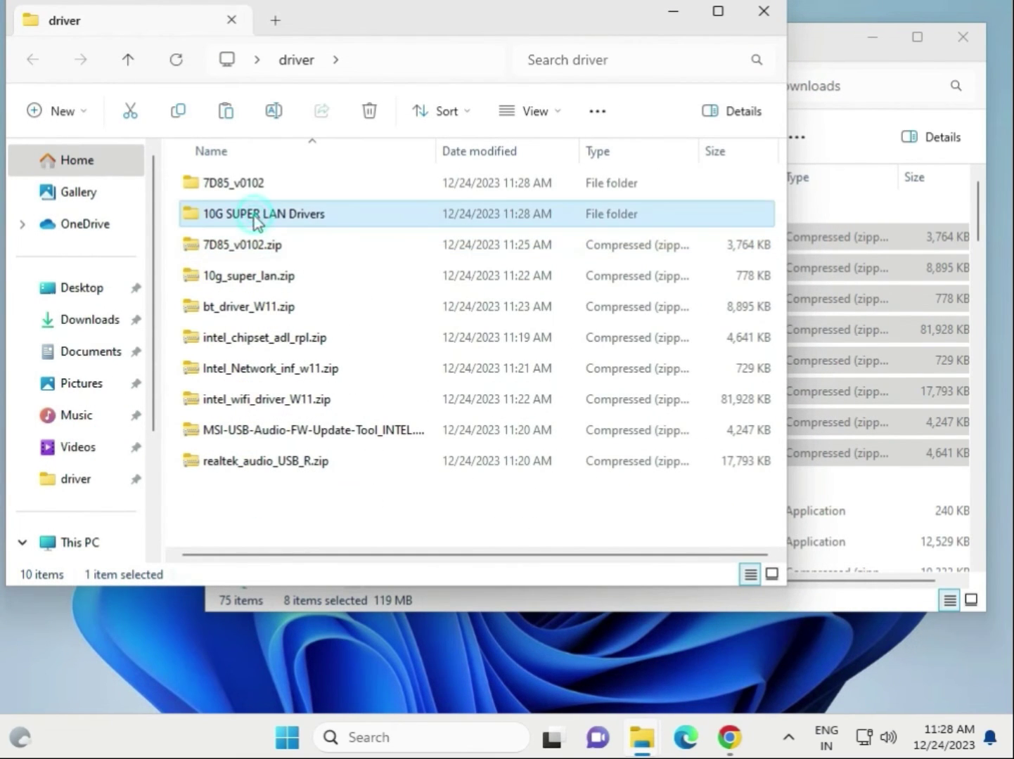
click(256, 279)
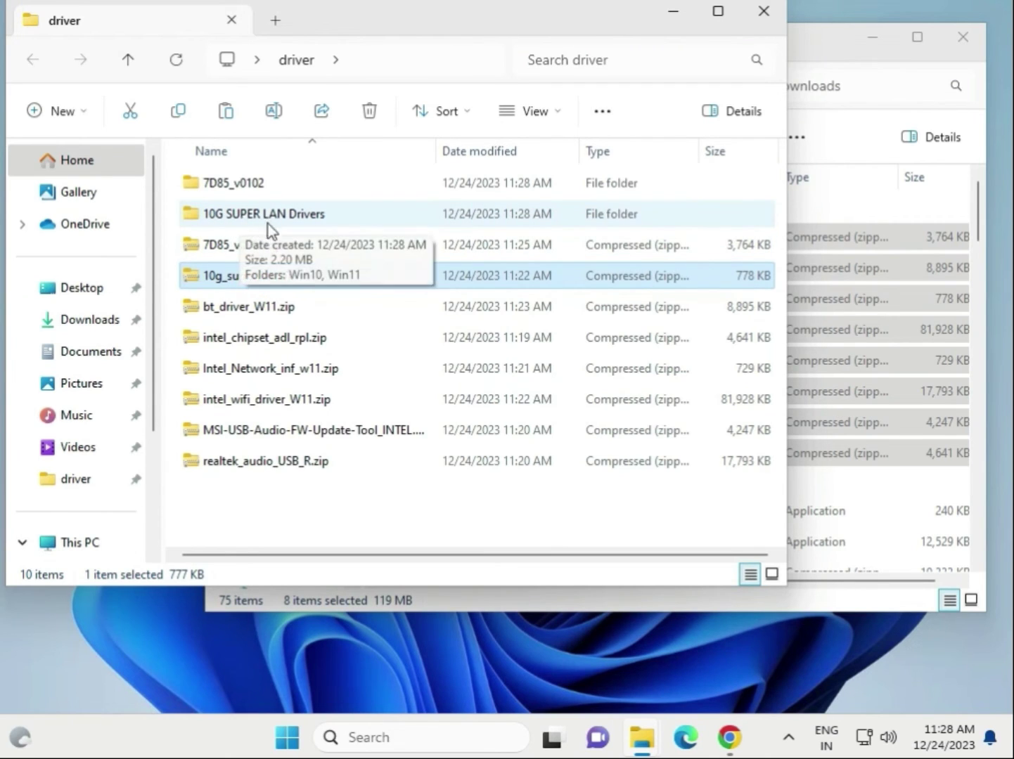
click(217, 315)
click(242, 341)
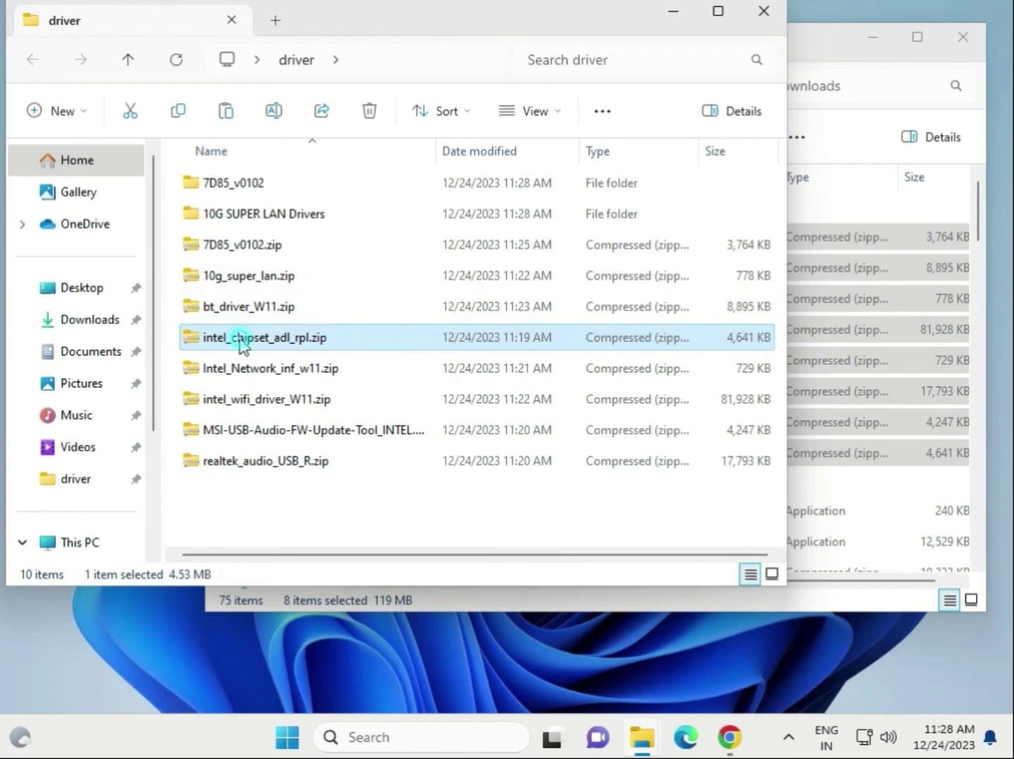
click(240, 366)
click(250, 398)
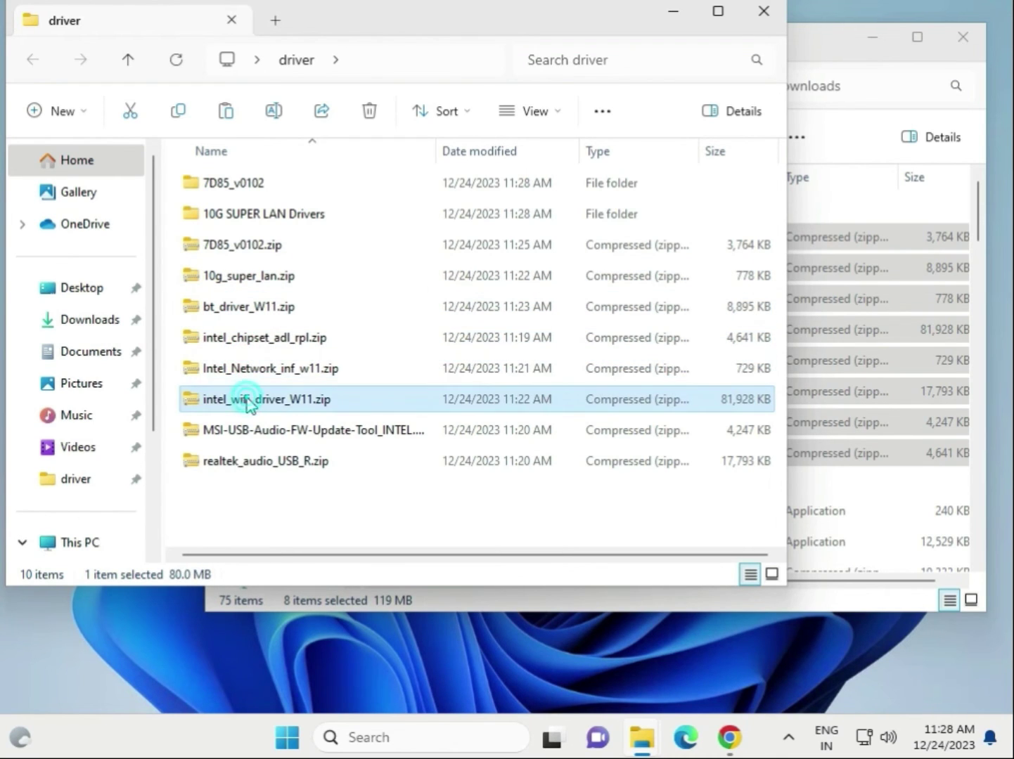
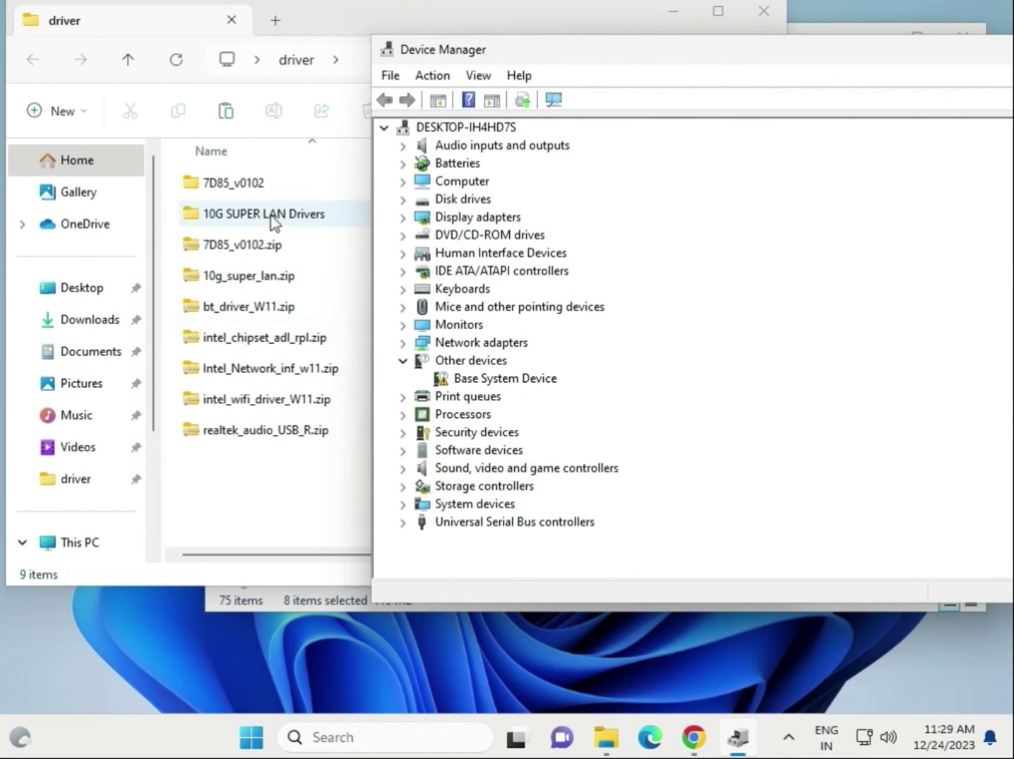
Start a driver update for the Intel(R) PRO/1000 MT Desktop Adapter under Network adapters, choosing to browse the computer for drivers
click(404, 343)
click(523, 360)
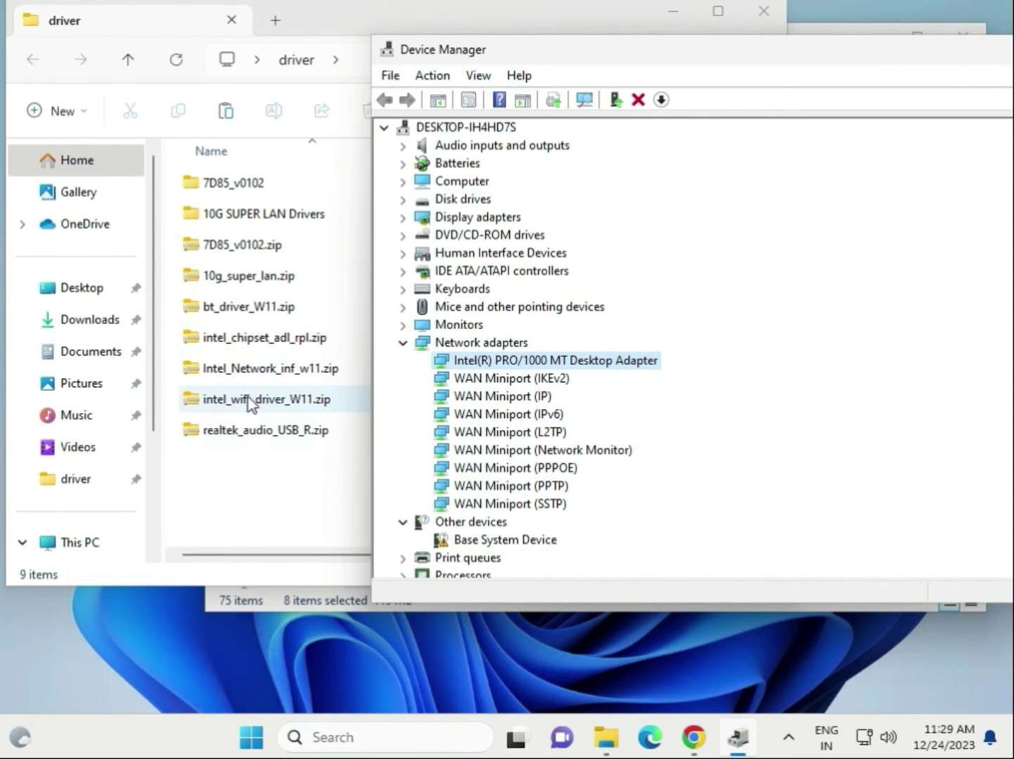
right_click(524, 364)
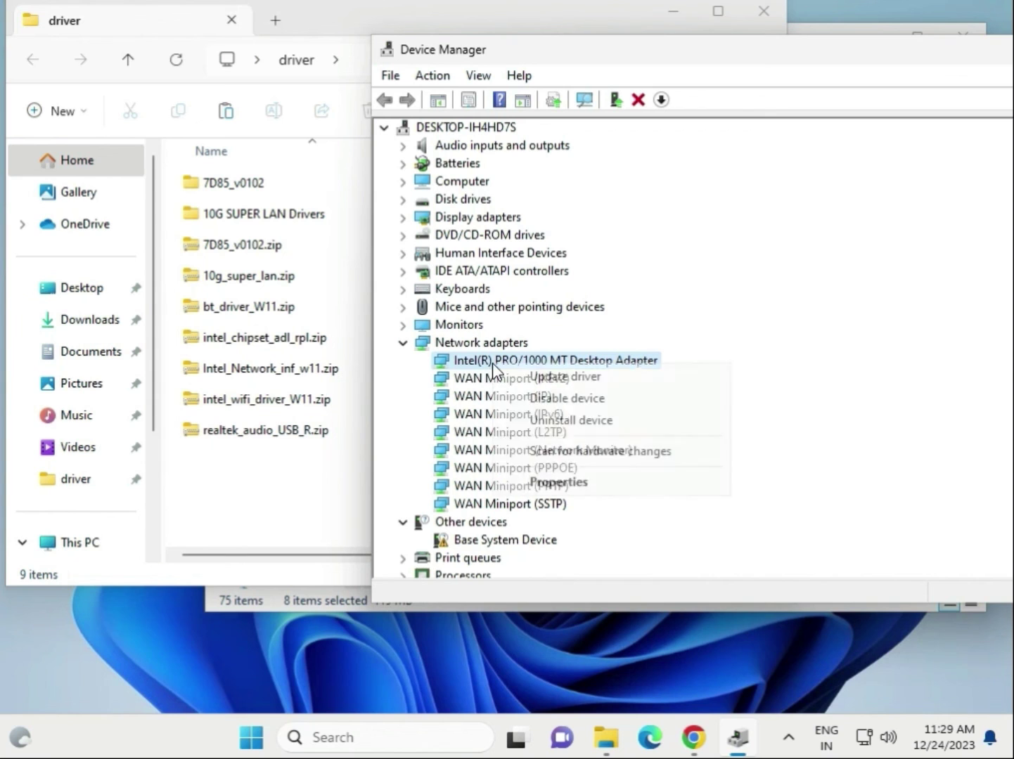
click(533, 376)
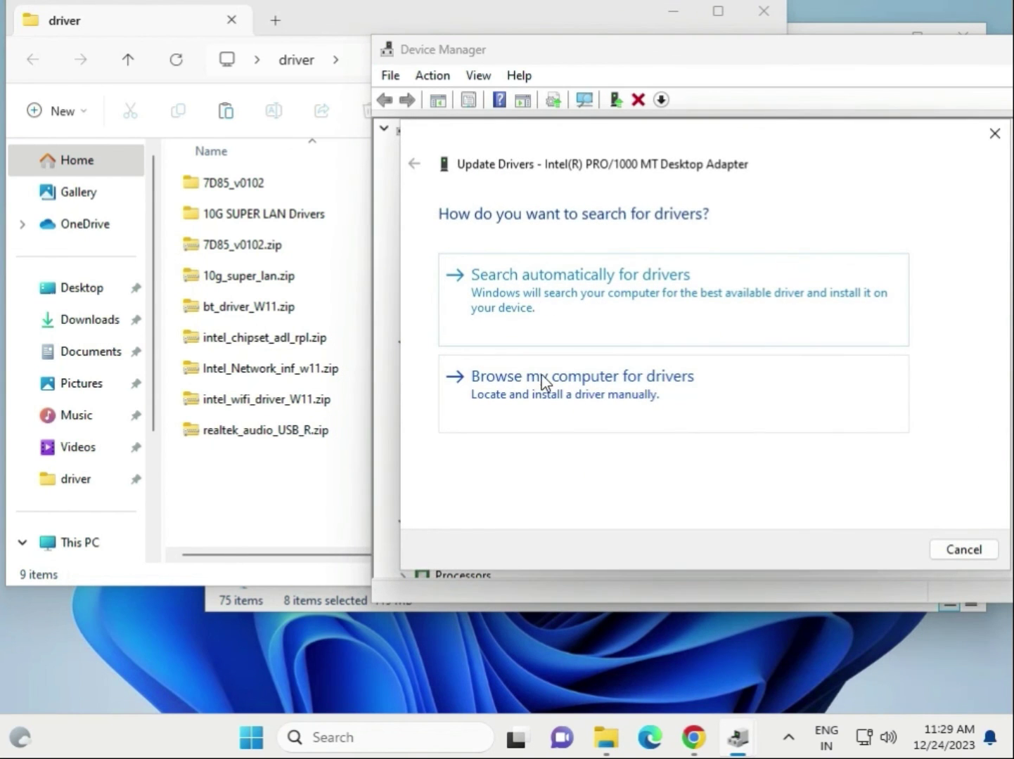
click(658, 422)
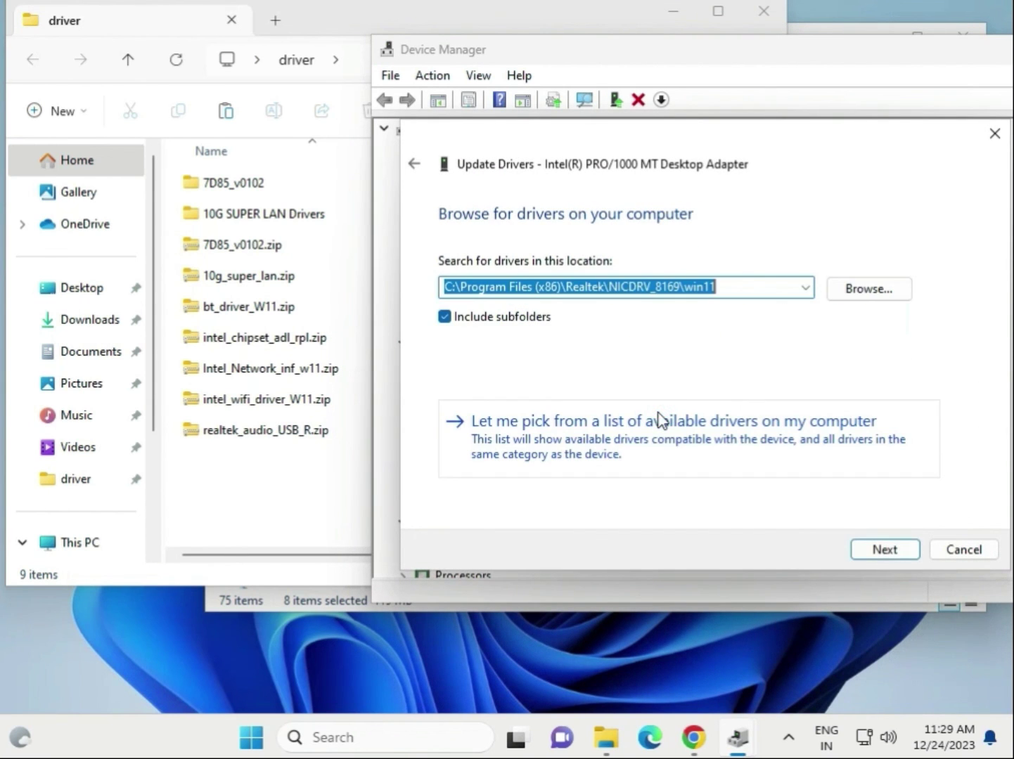
Set the driver search location to the desktop's driver folder, run the driver update and close the wizard
click(869, 304)
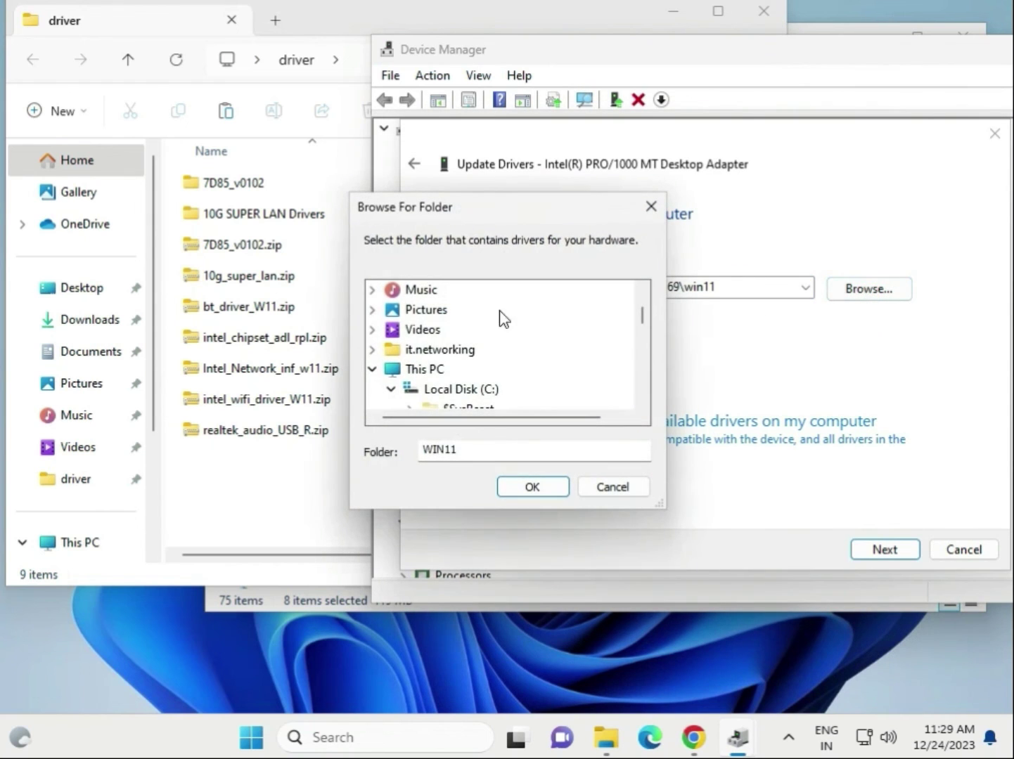
scroll(411, 348, down, 2)
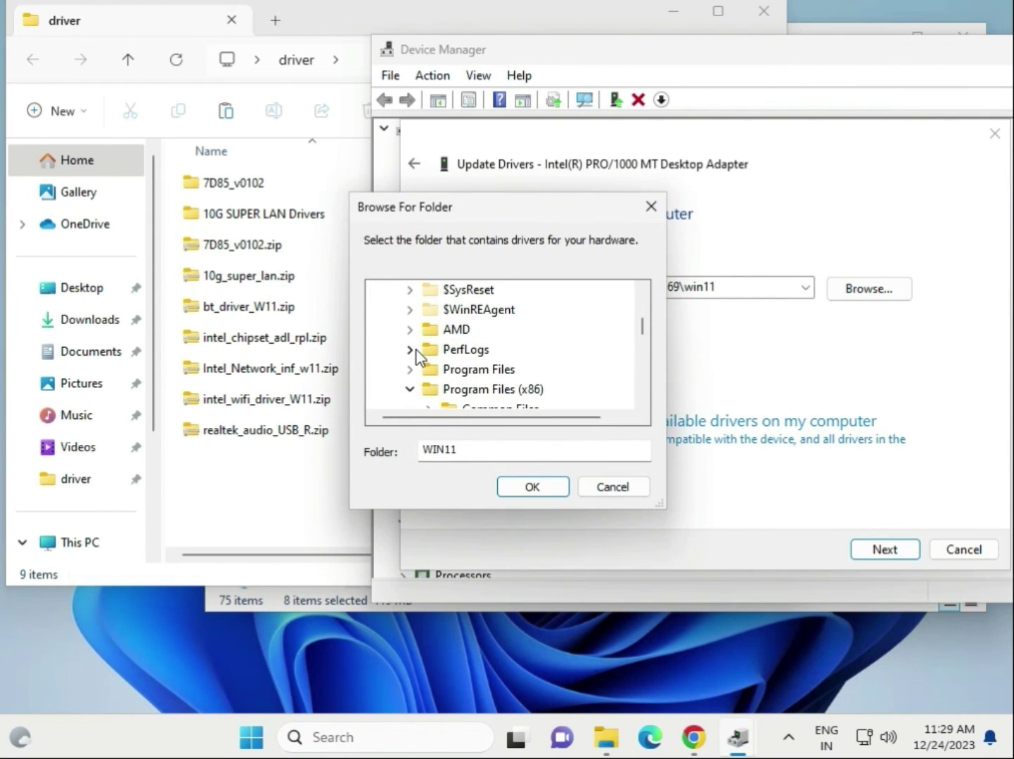
scroll(417, 360, down, 2)
scroll(416, 364, up, 3)
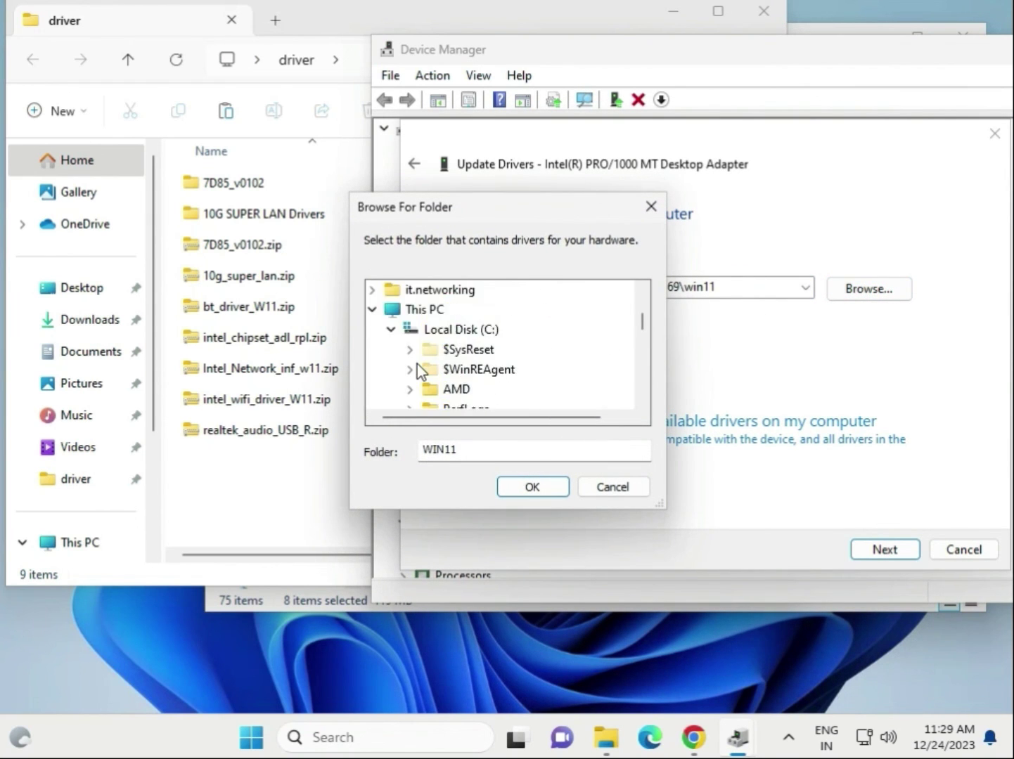
click(389, 329)
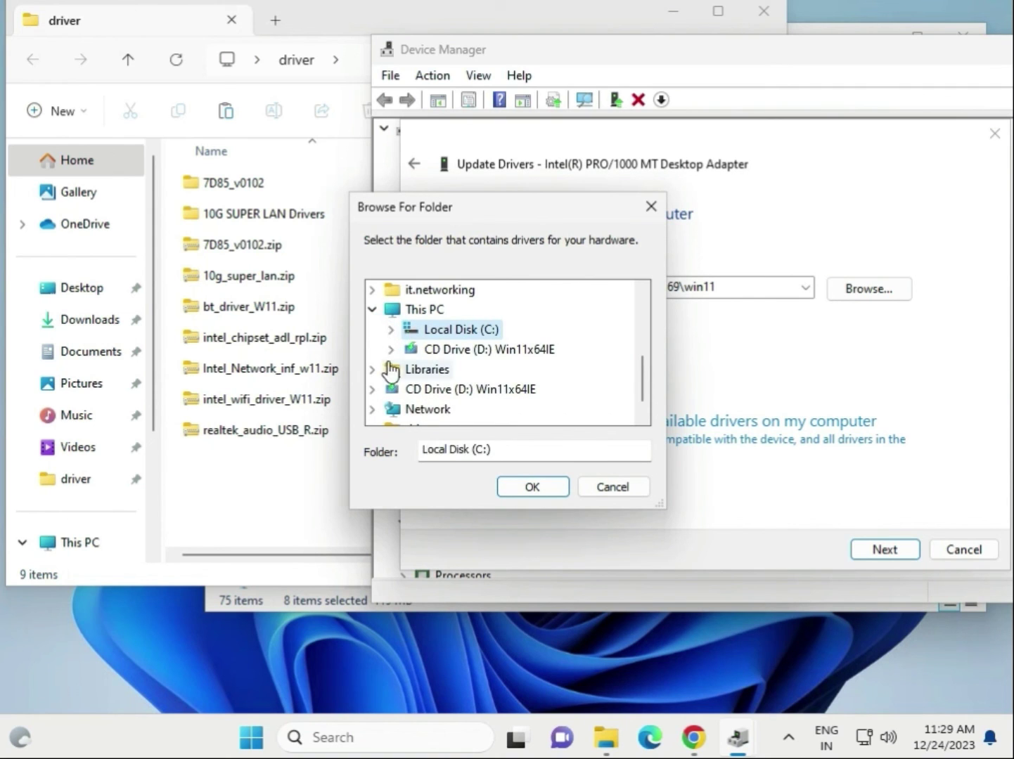
scroll(383, 335, up, 1)
scroll(380, 330, up, 2)
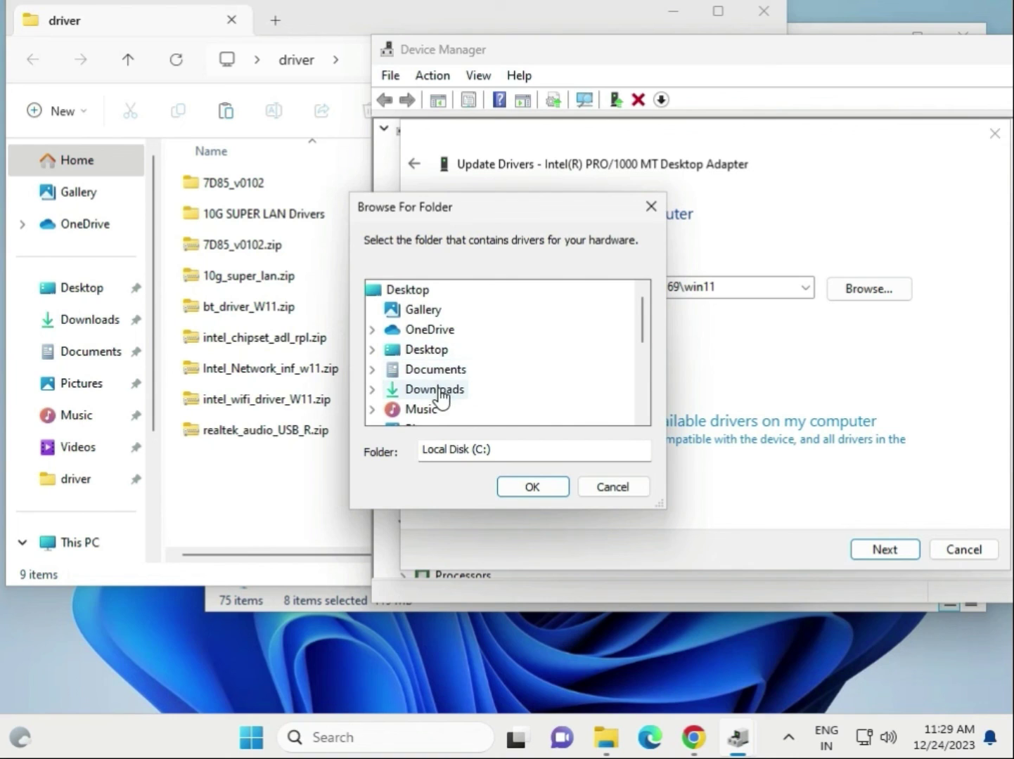
double_click(429, 350)
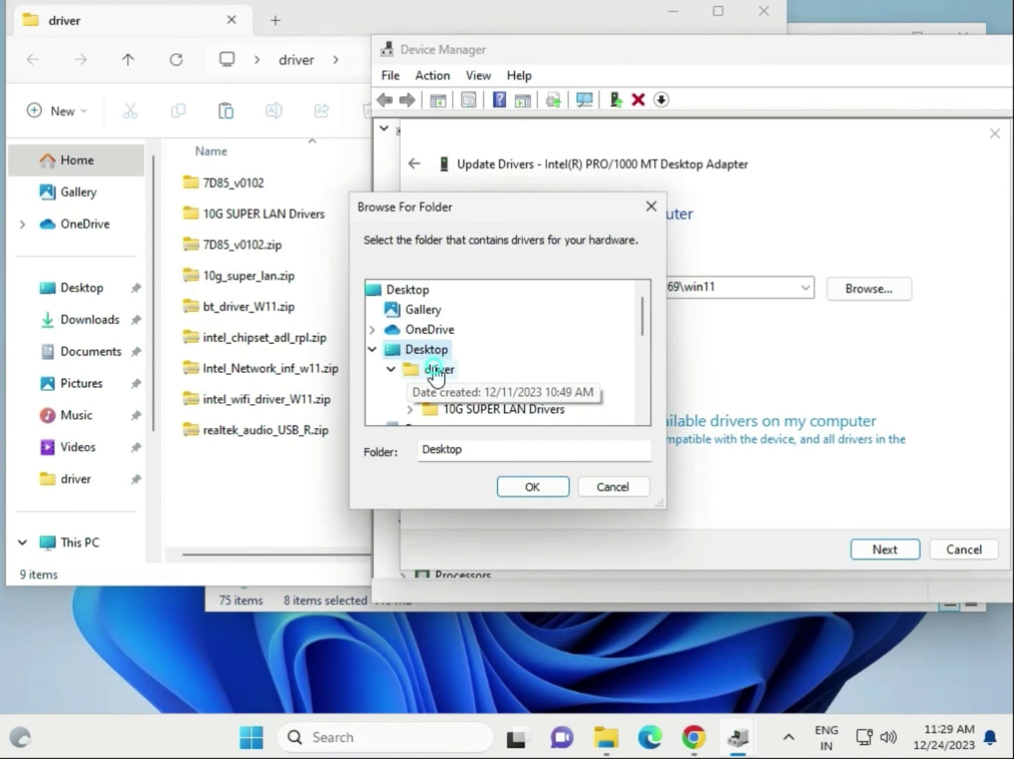
click(432, 369)
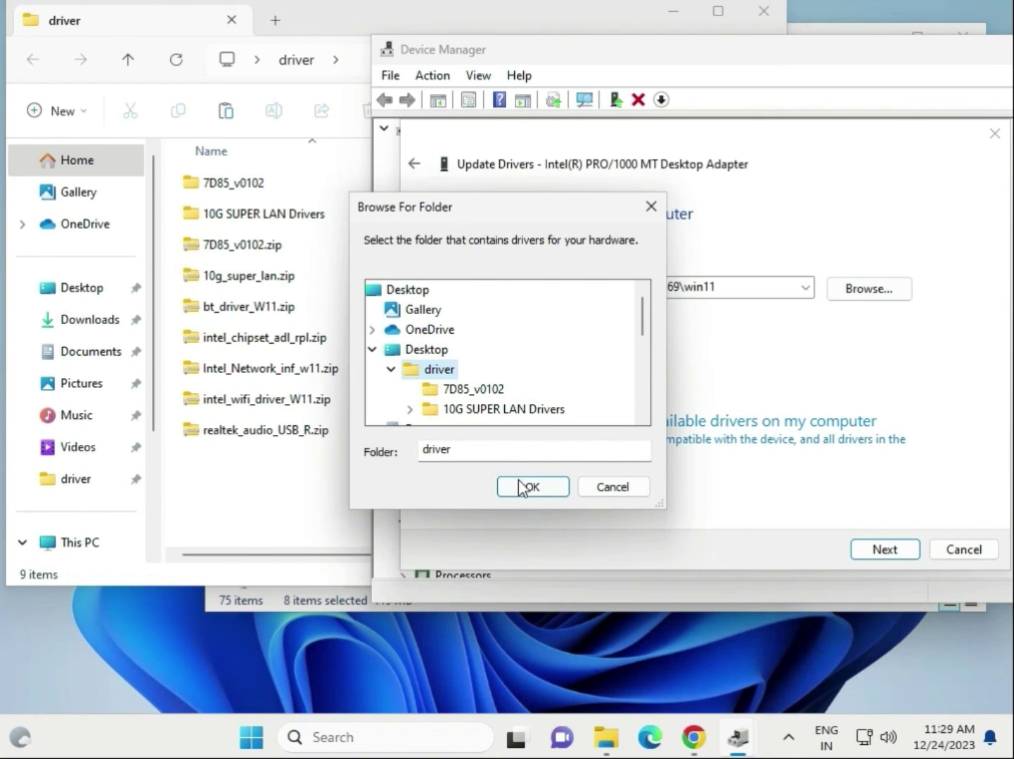
scroll(586, 376, down, 1)
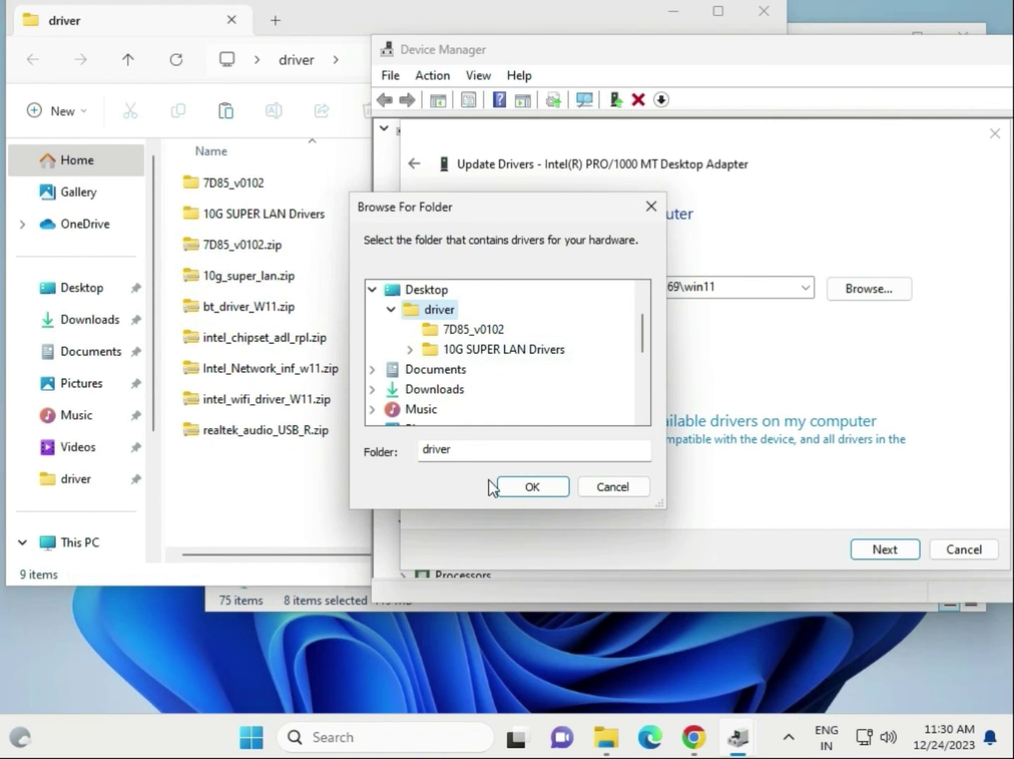
click(521, 485)
click(892, 551)
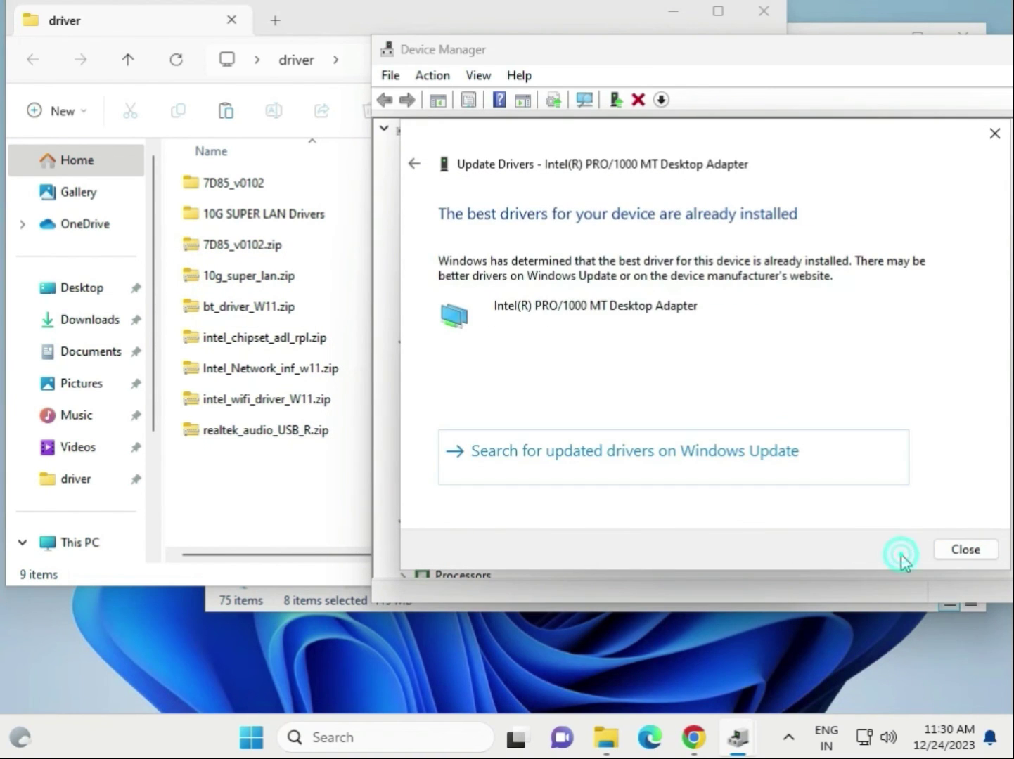
click(946, 555)
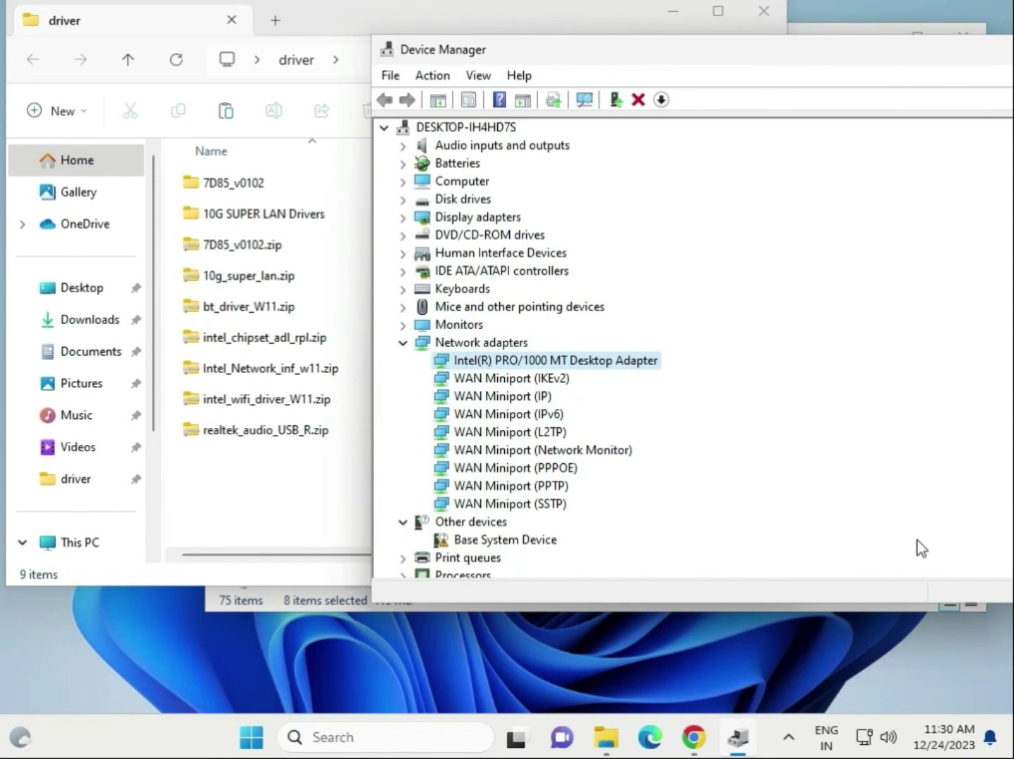
Examine the devices listed under Display adapters and Network adapters in the device tree
click(402, 343)
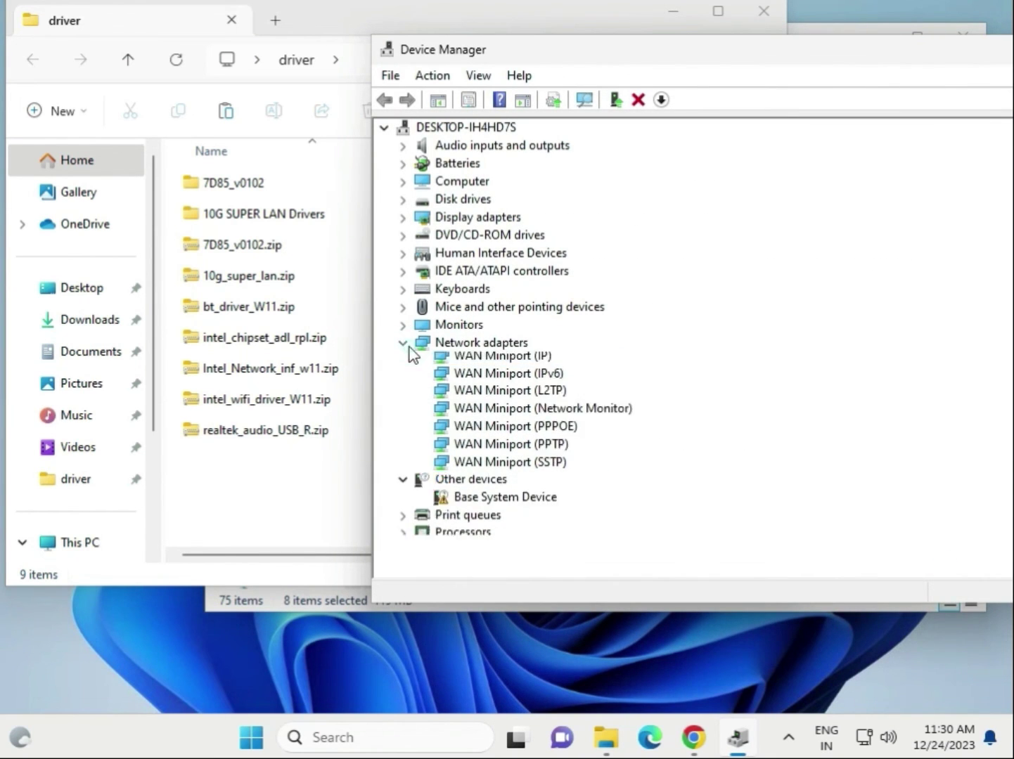
click(402, 217)
click(470, 235)
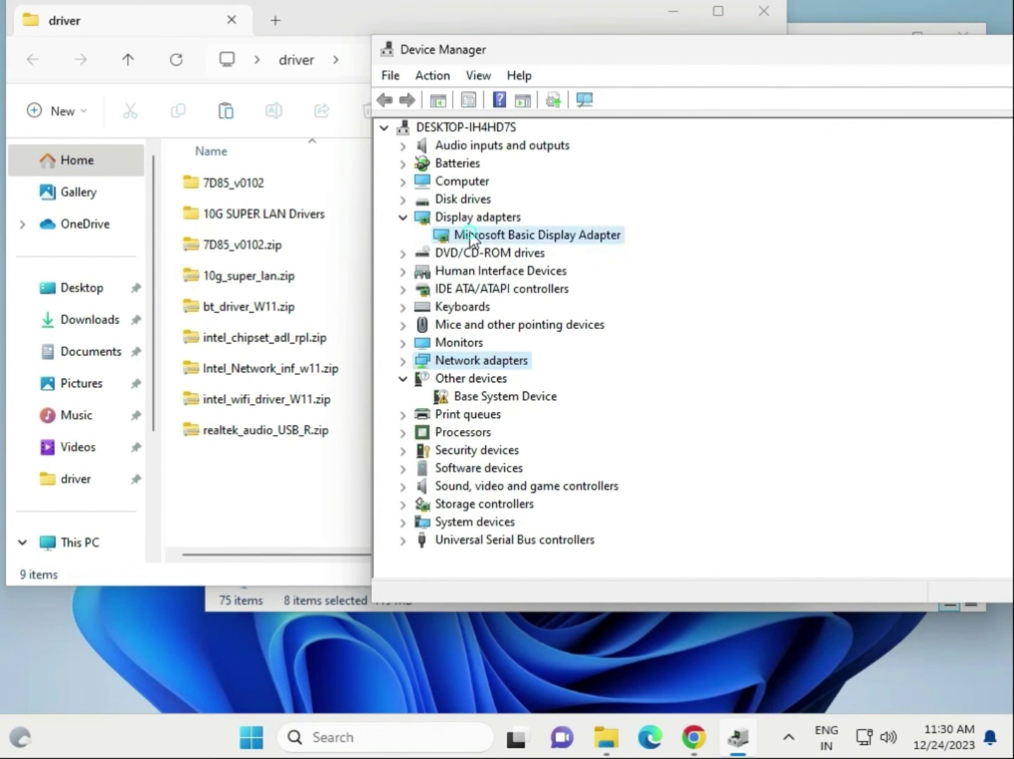
click(400, 219)
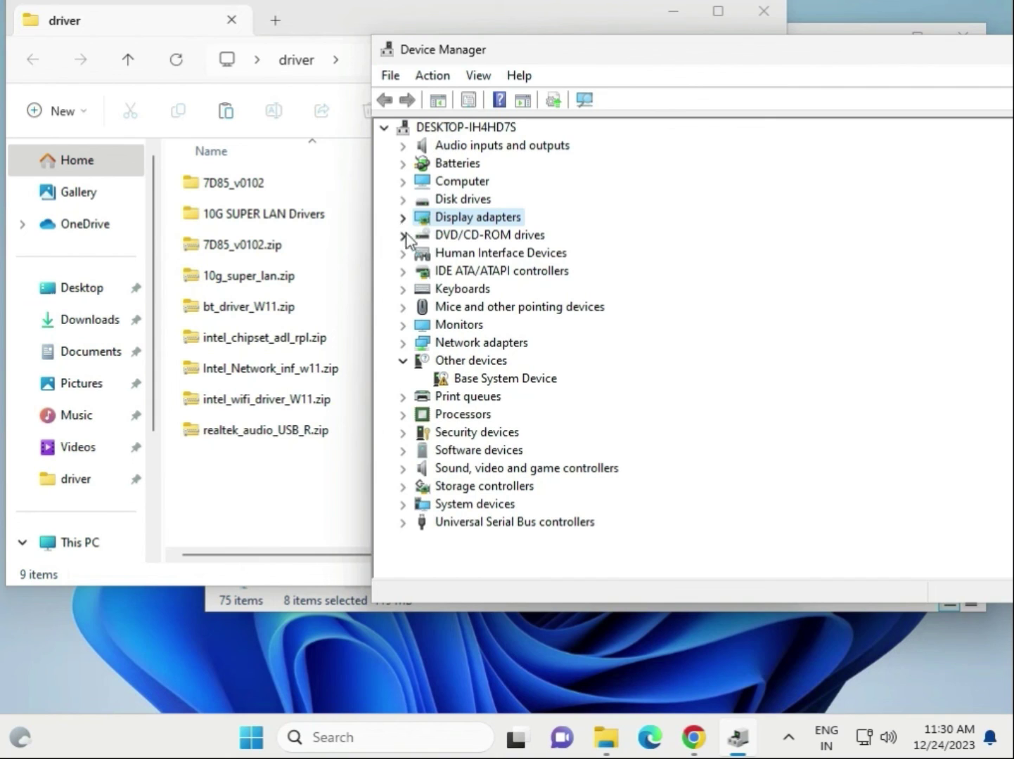
click(403, 343)
click(515, 361)
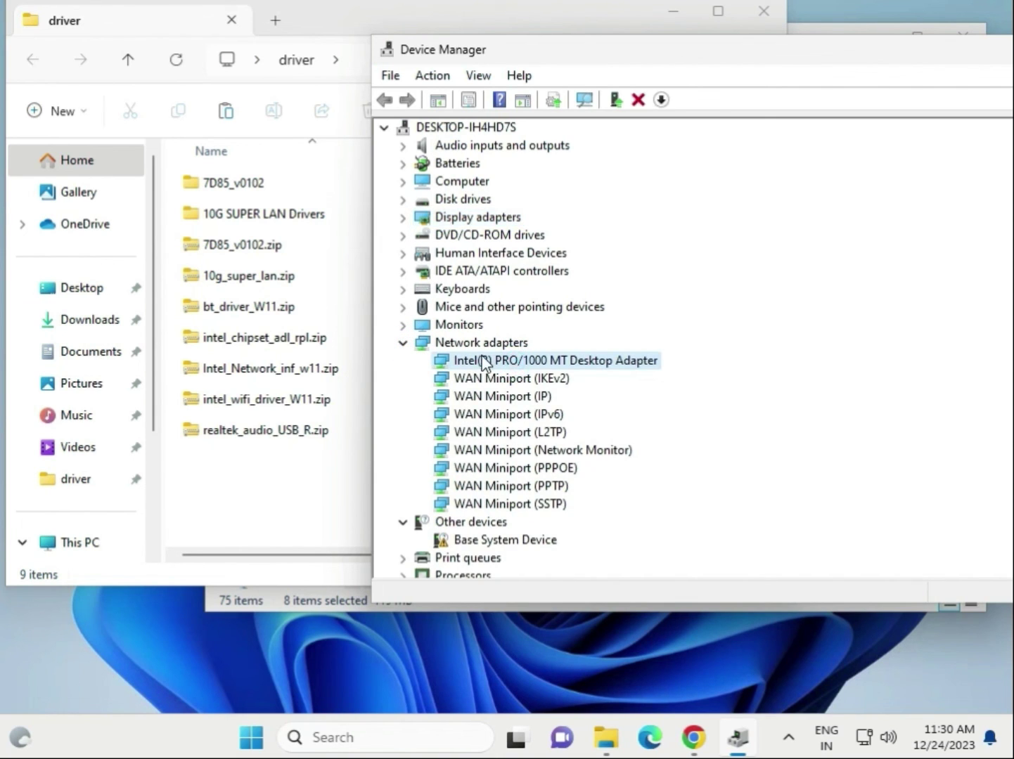
scroll(489, 386, down, 1)
scroll(491, 395, down, 1)
scroll(495, 453, down, 1)
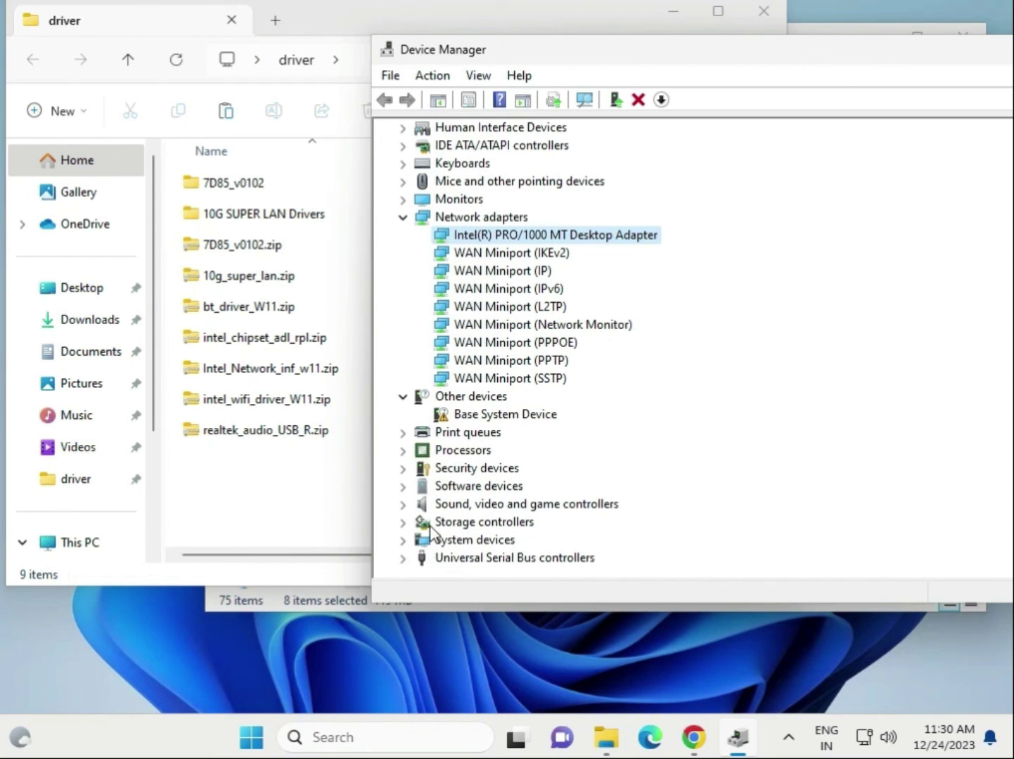
Examine the devices listed under Processors and under Sound, video and game controllers
click(403, 450)
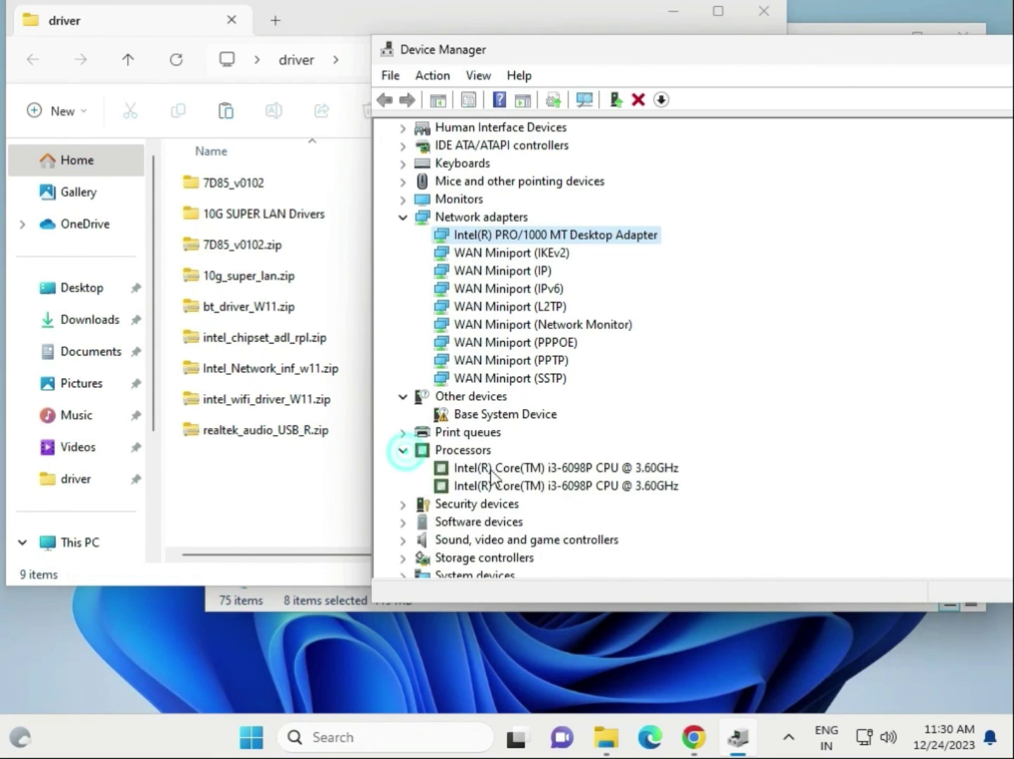
click(586, 467)
click(584, 486)
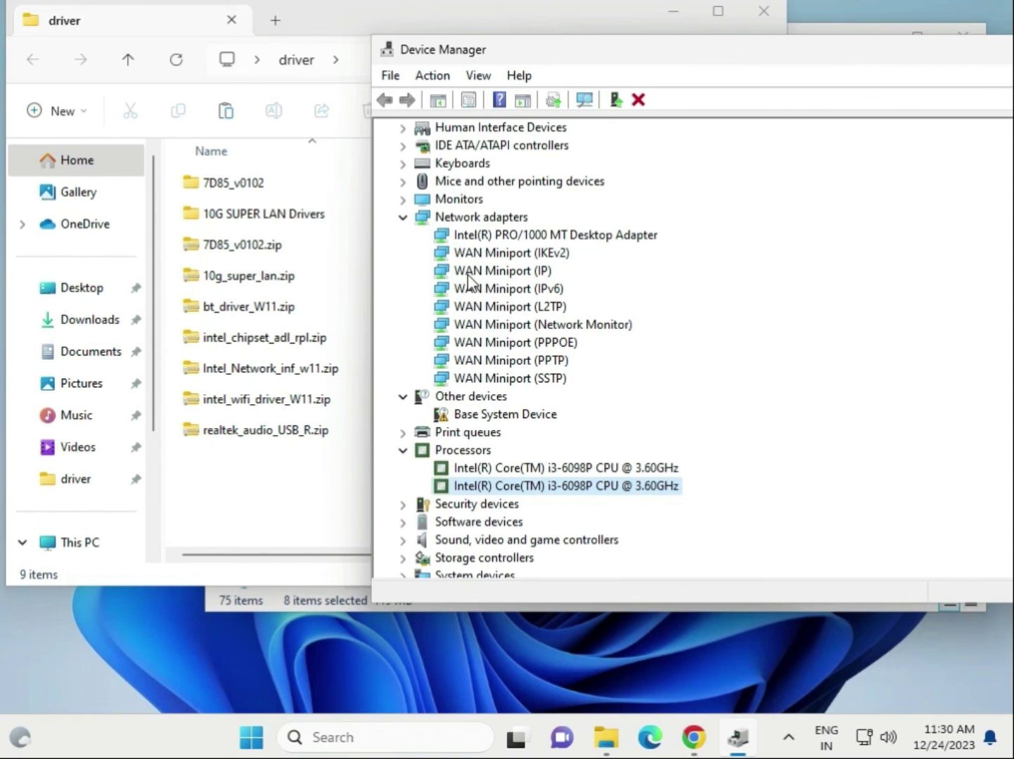
click(403, 541)
scroll(533, 510, down, 1)
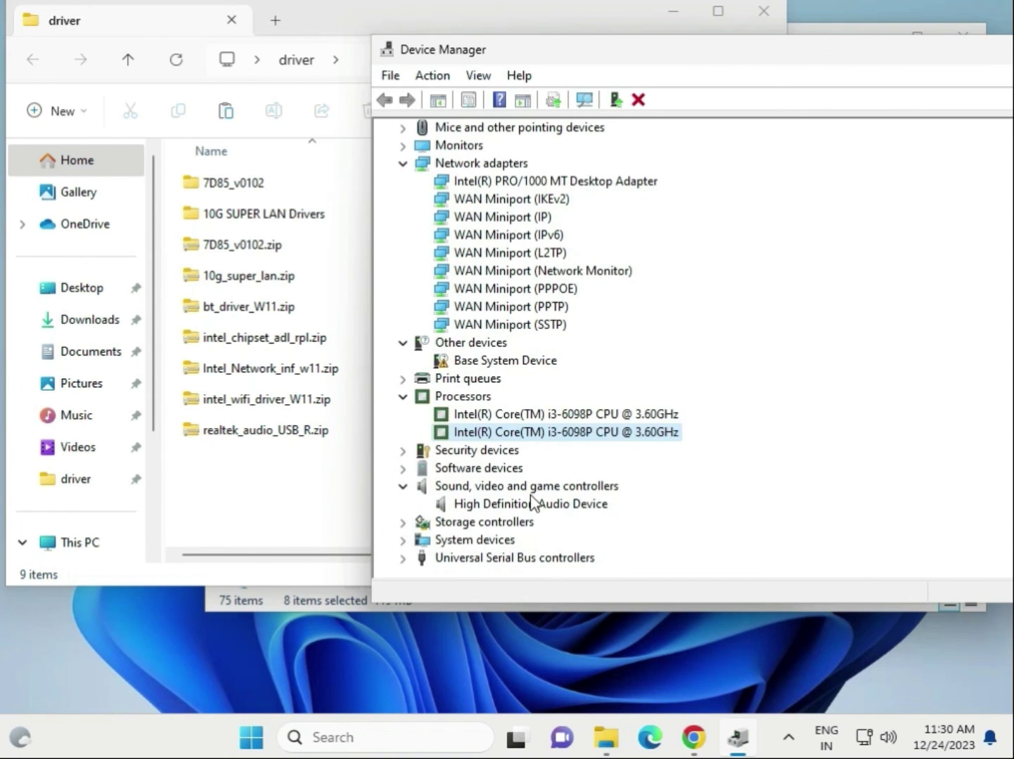
click(528, 503)
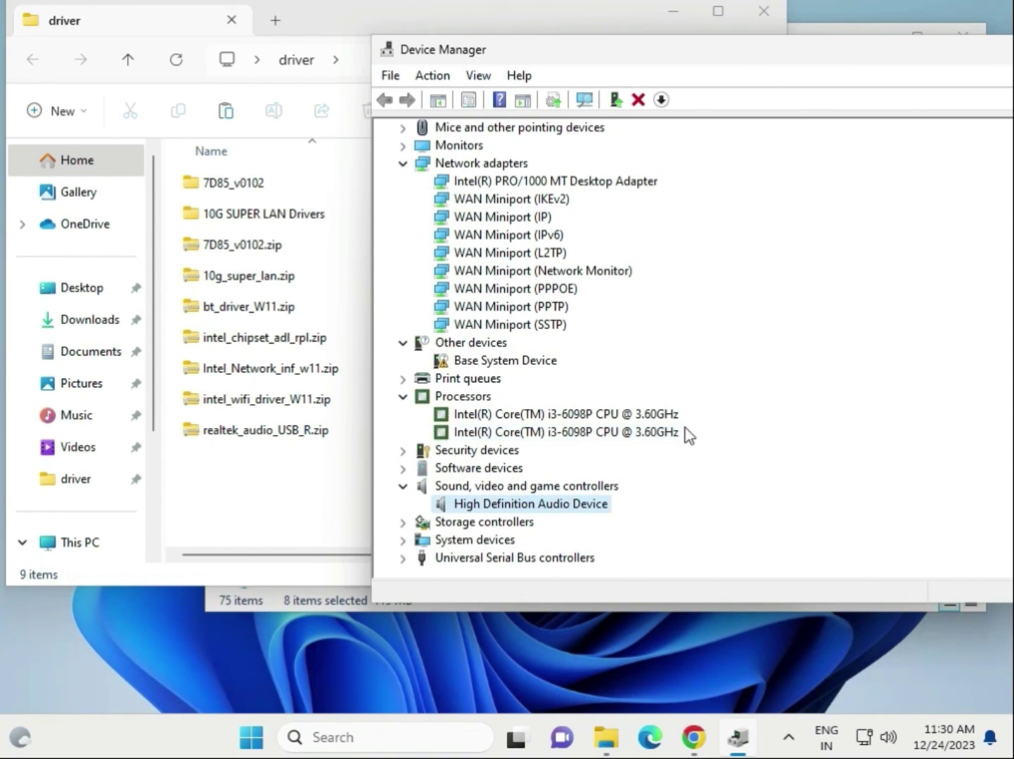